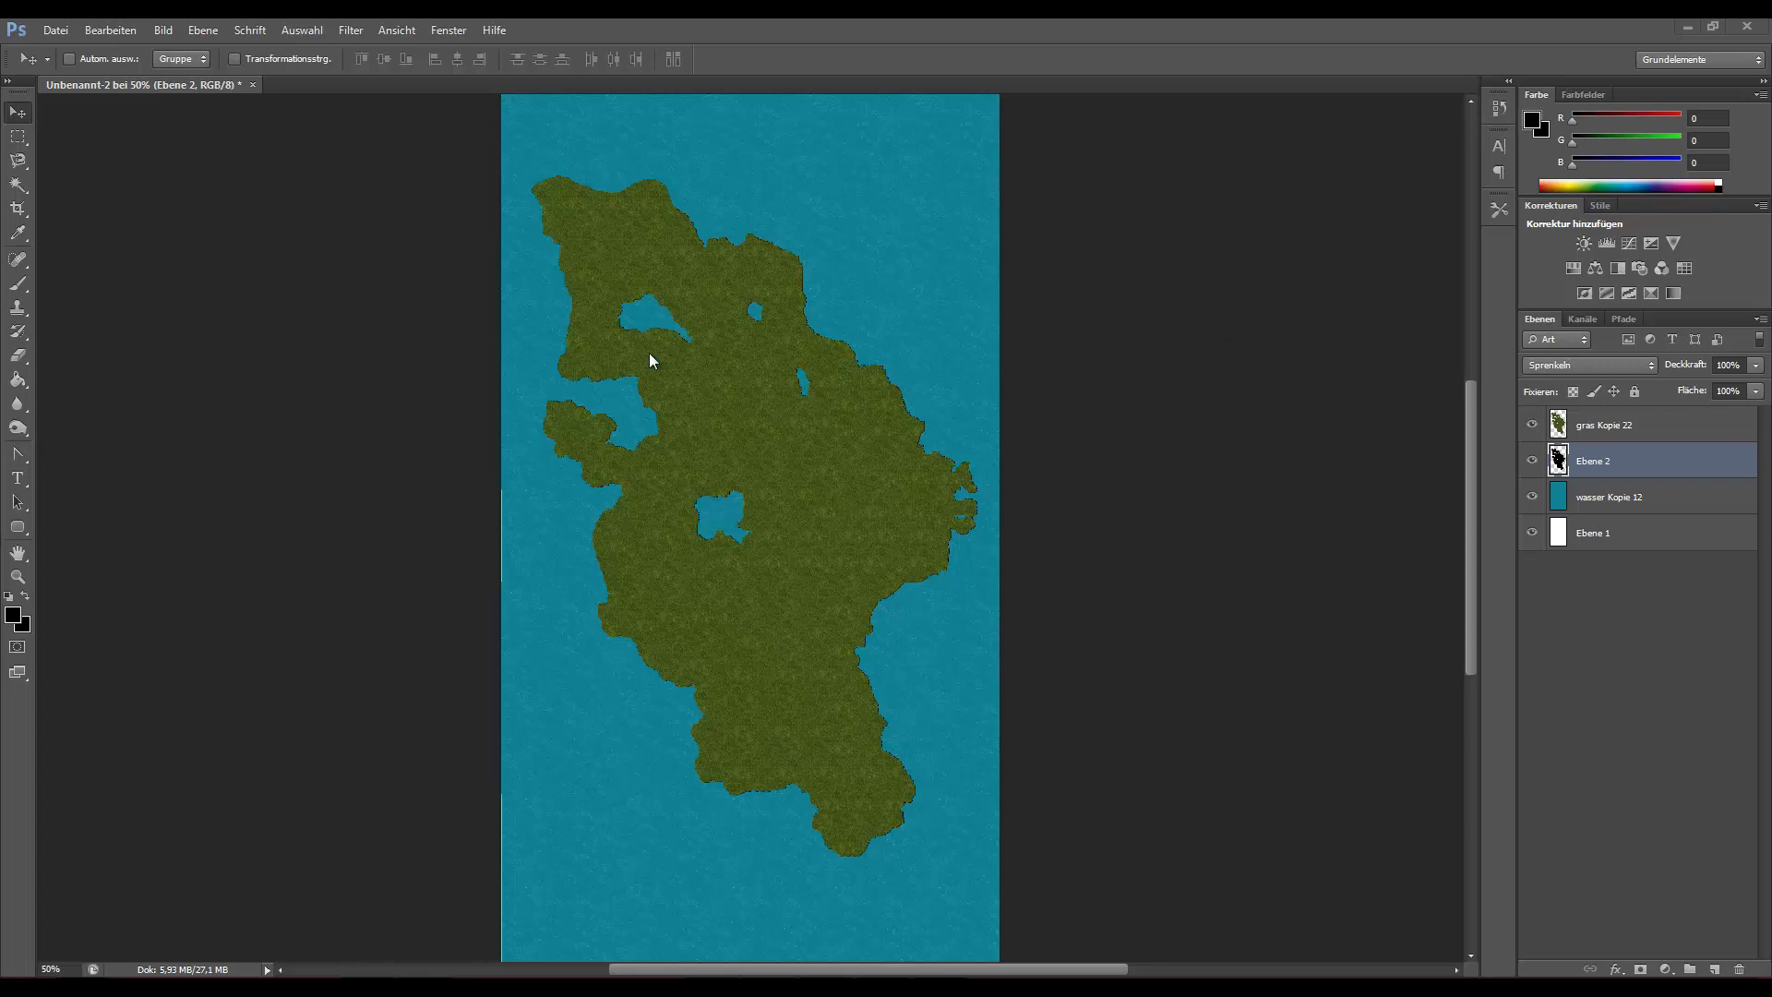
# Use the Magic Wand to select the large upper-left lake.
pyautogui.click(19, 189)
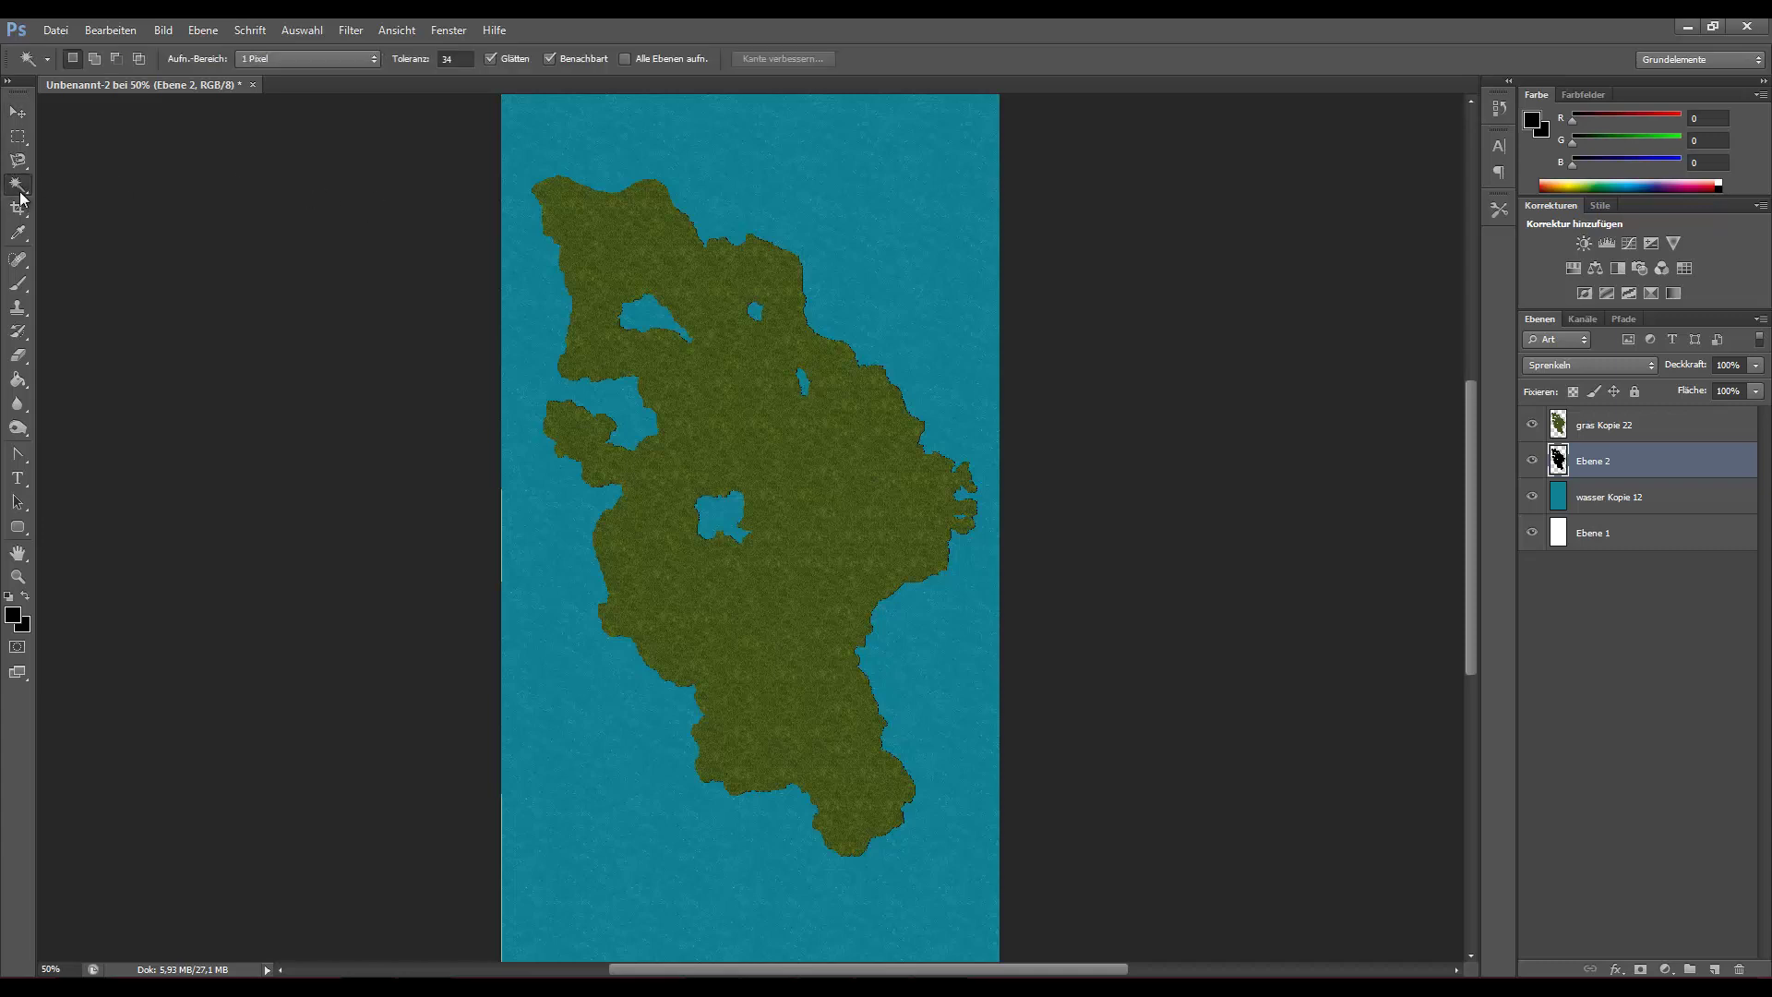
pyautogui.click(634, 308)
pyautogui.scroll(1, 628, 292)
pyautogui.scroll(1, 628, 291)
pyautogui.scroll(3, 646, 290)
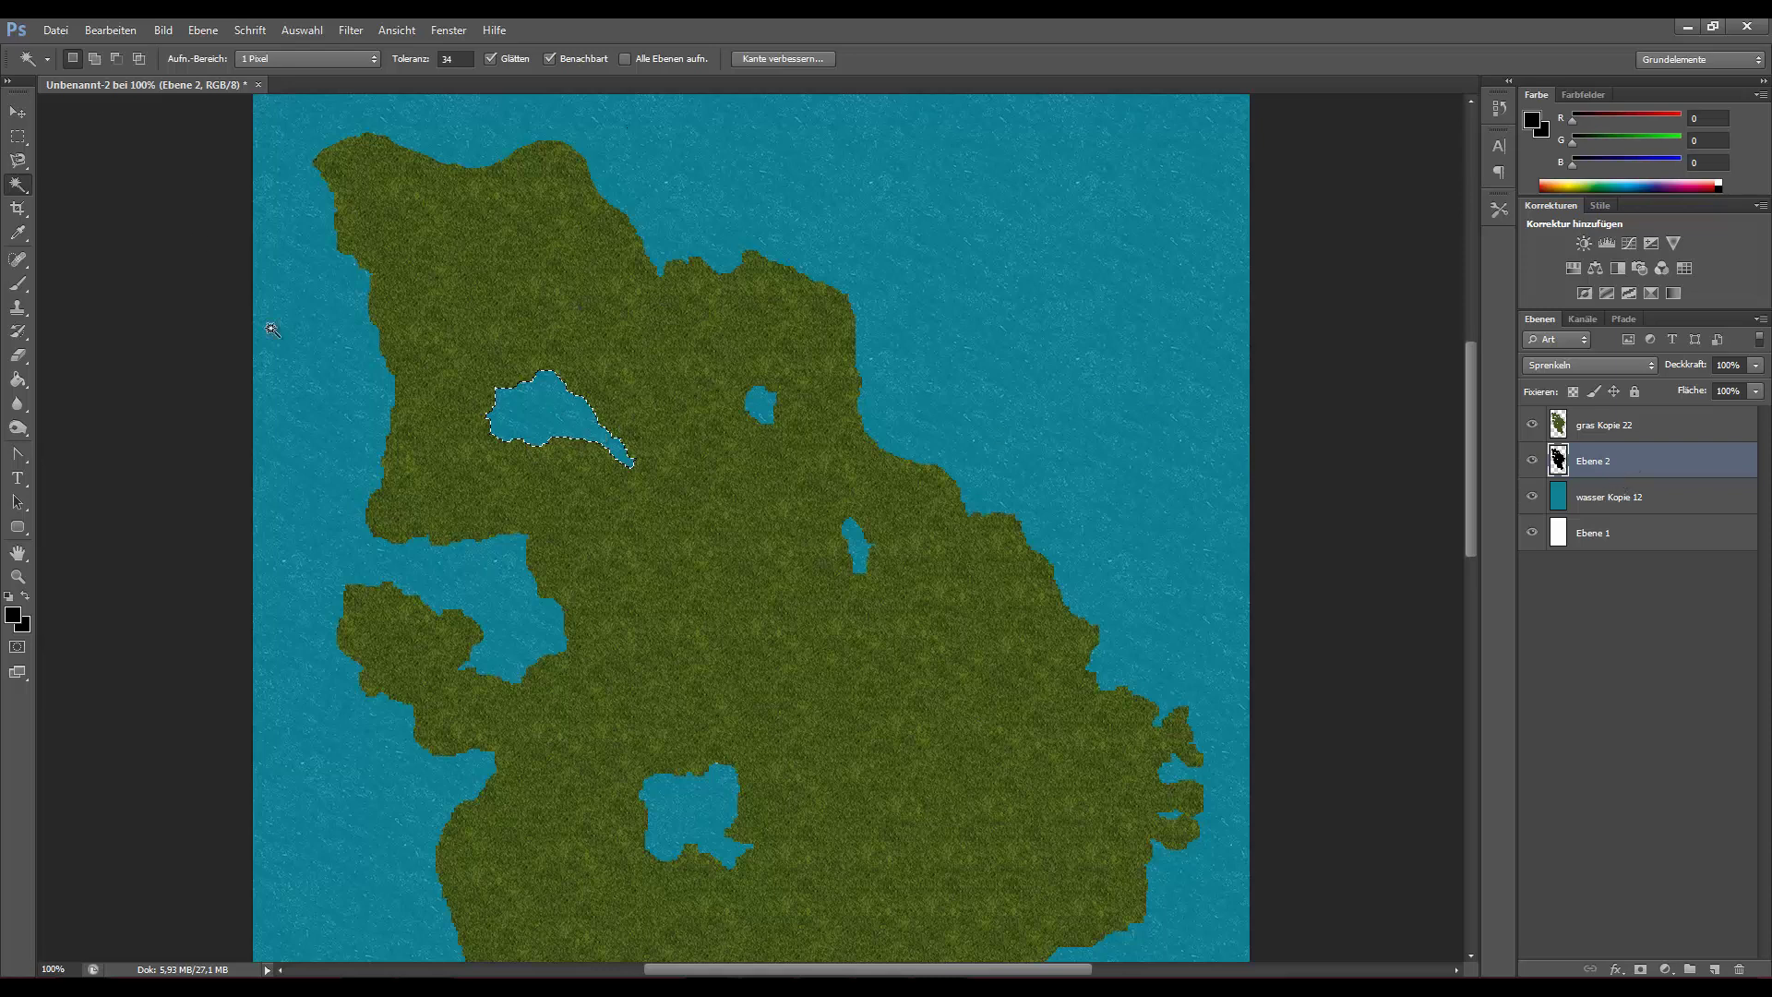
# Clear the stray selections, return to Ebene 2 and reselect the upper-left lake.
pyautogui.hotkey('alt', '[')
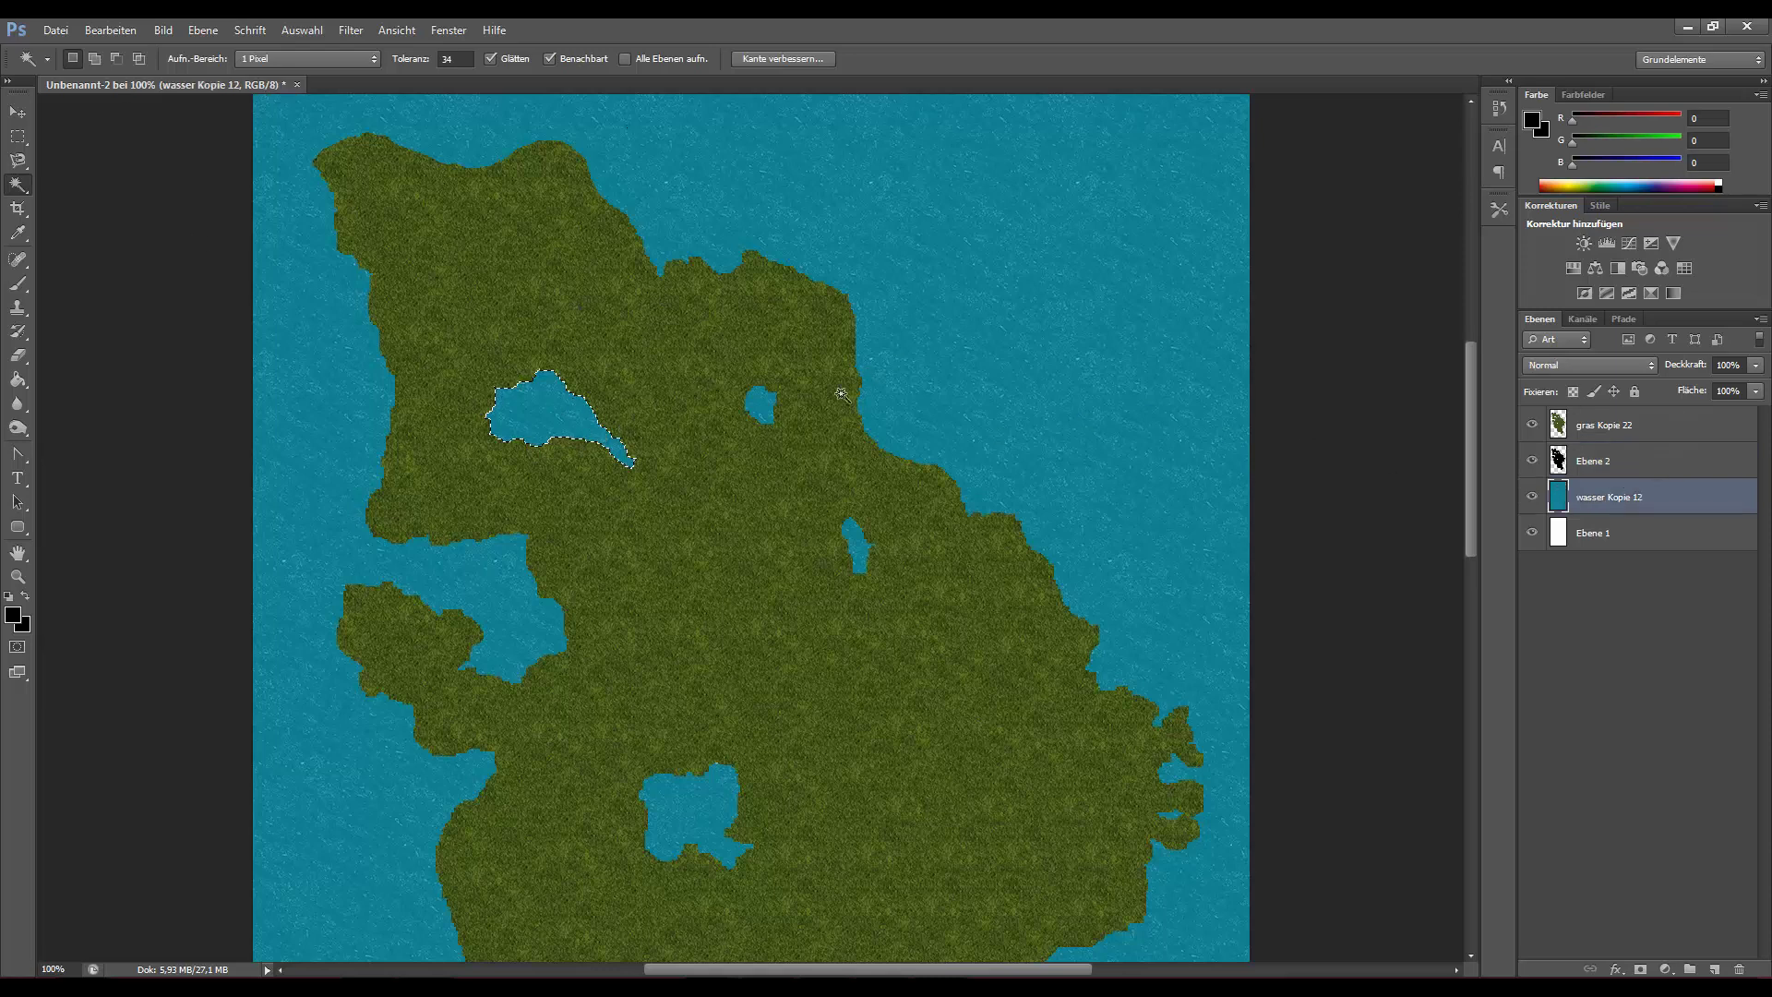
pyautogui.hotkey('ctrl', 'd')
pyautogui.click(520, 399)
pyautogui.click(1617, 427)
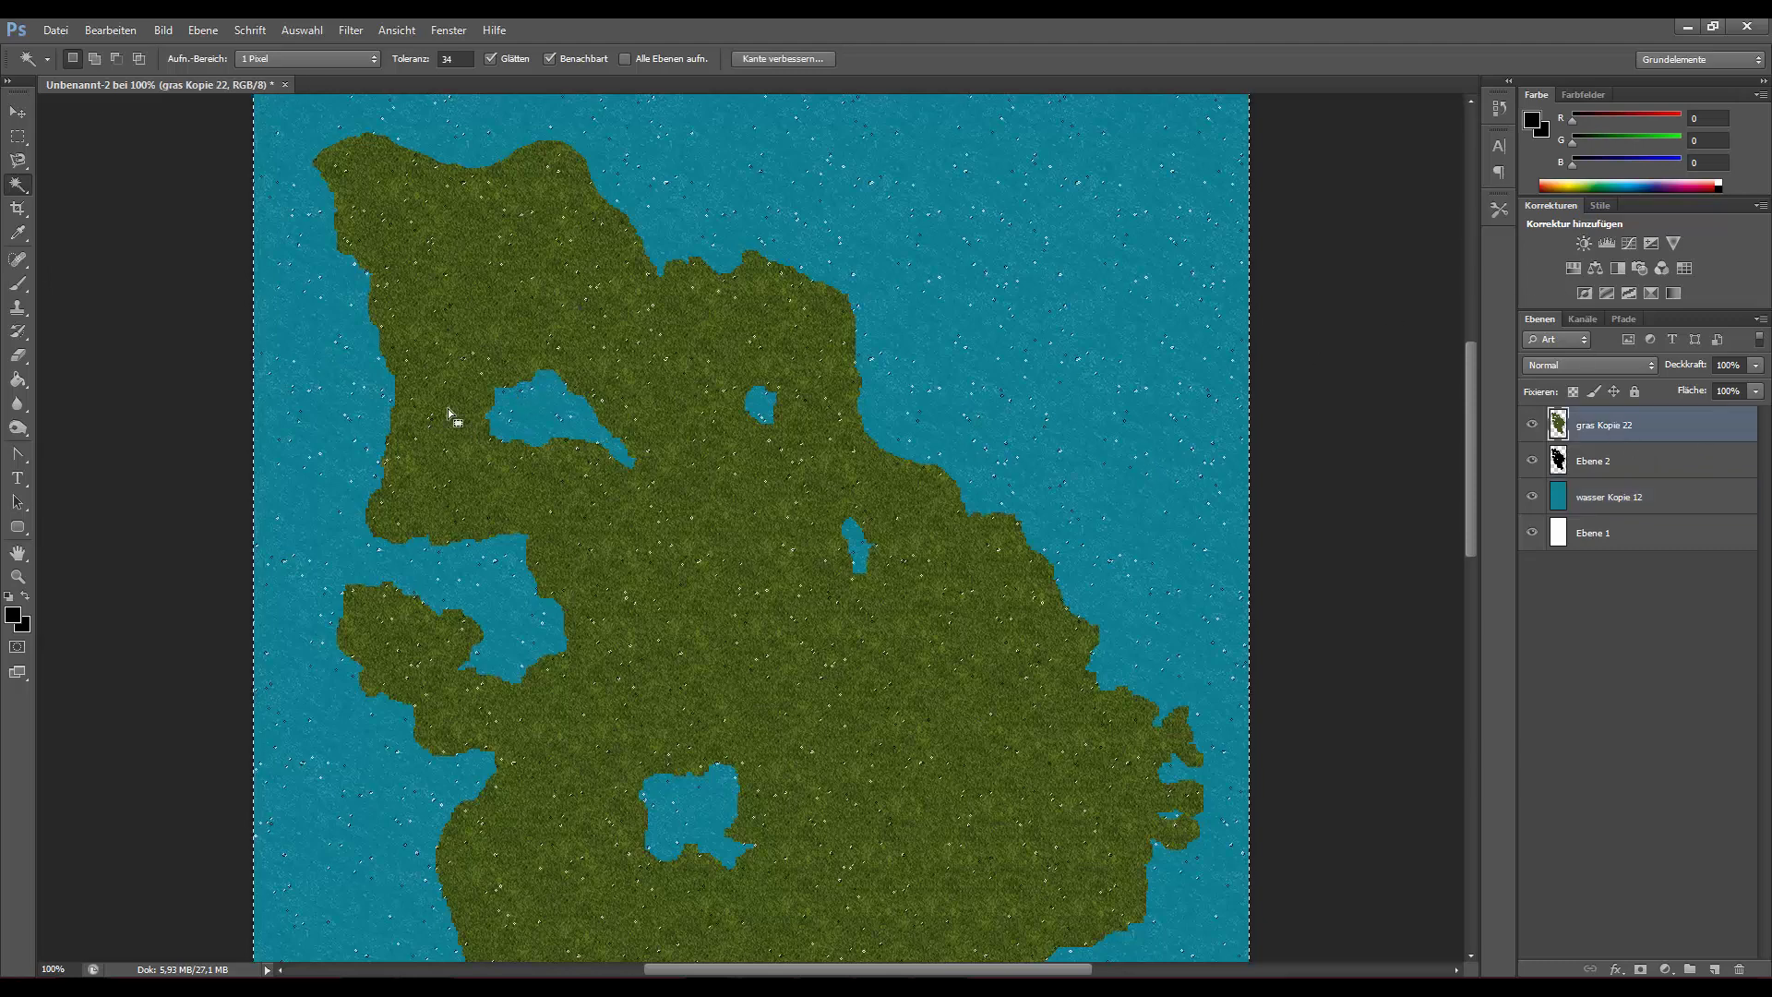
pyautogui.hotkey('ctrl', 'd')
pyautogui.click(1601, 462)
pyautogui.click(567, 413)
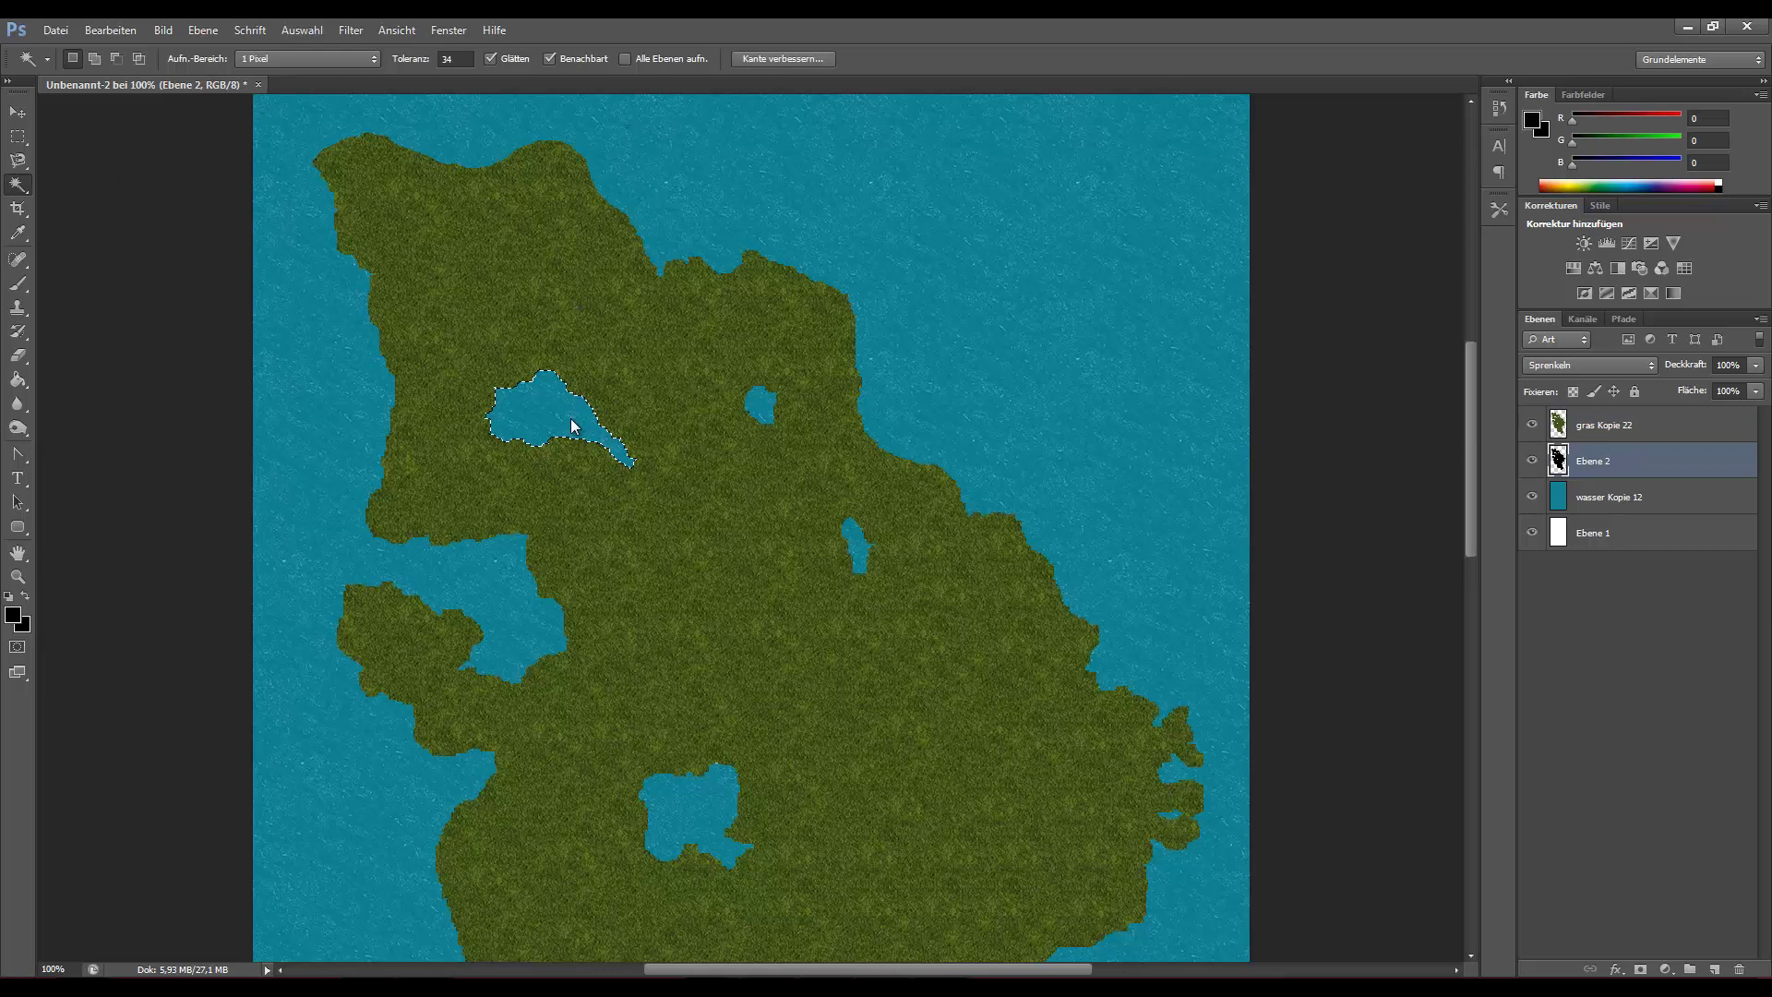
# Stroke the lake with a 3 px black Kontur füllen, then deselect.
pyautogui.click(83, 33)
pyautogui.click(184, 312)
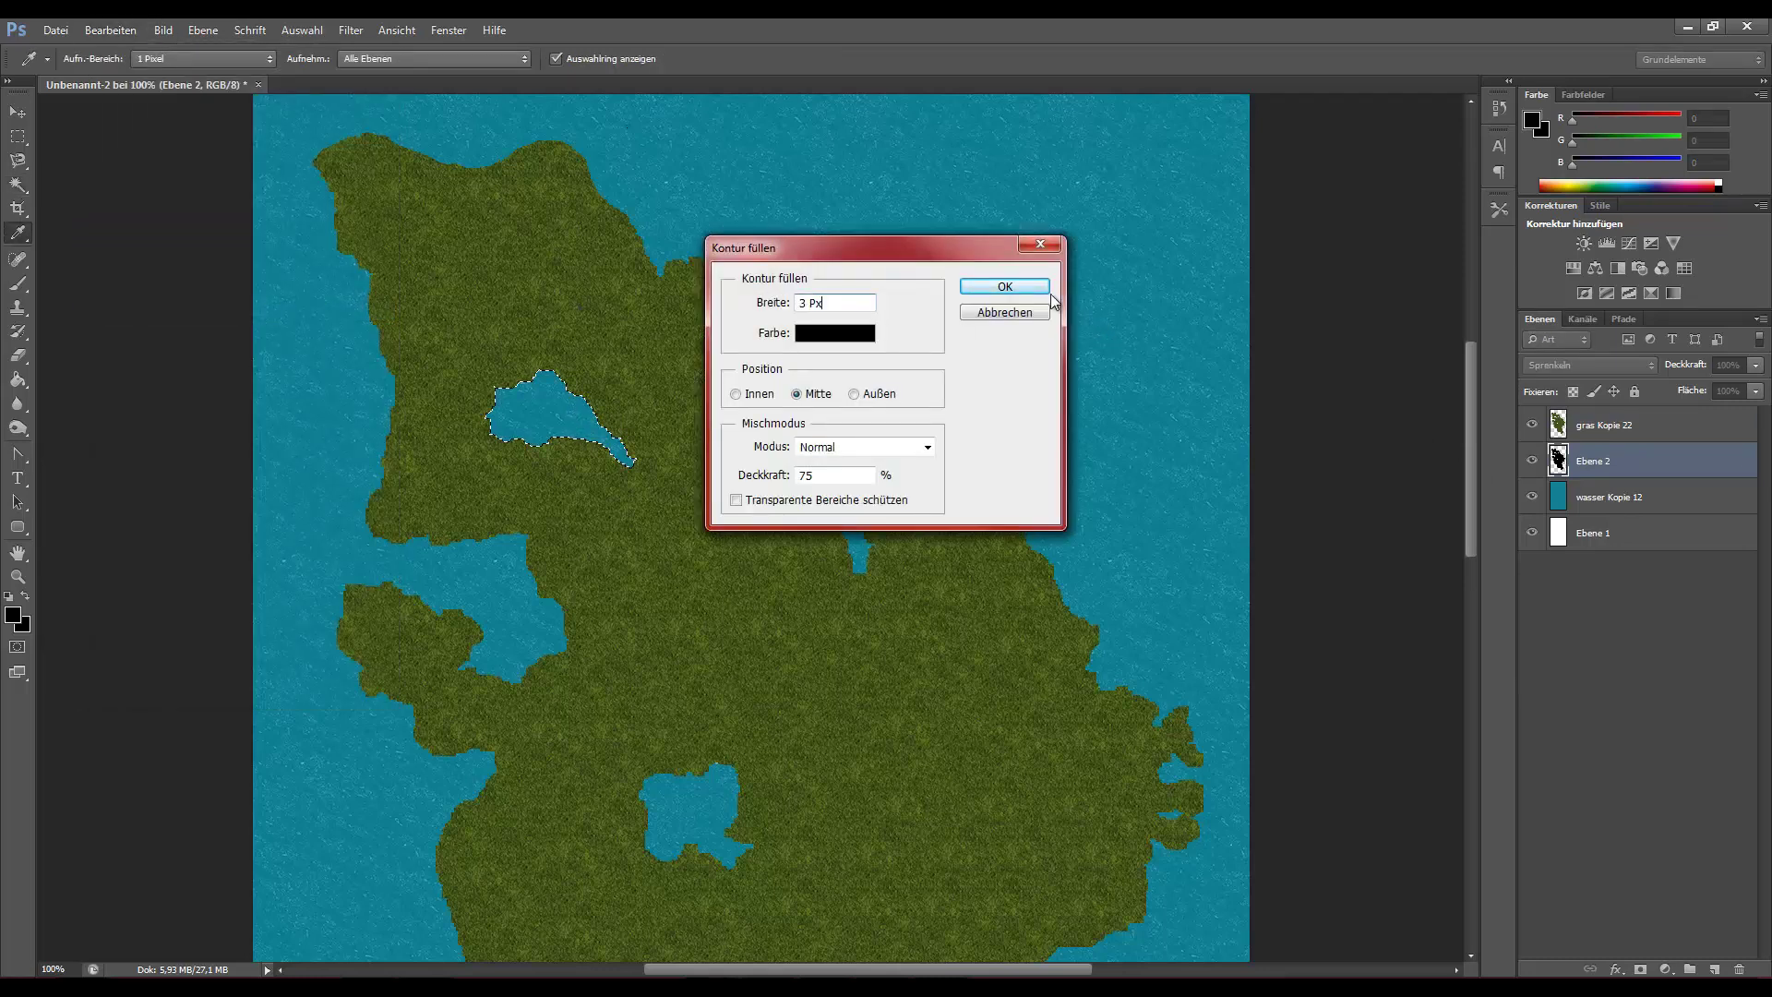
pyautogui.click(1006, 286)
pyautogui.click(302, 29)
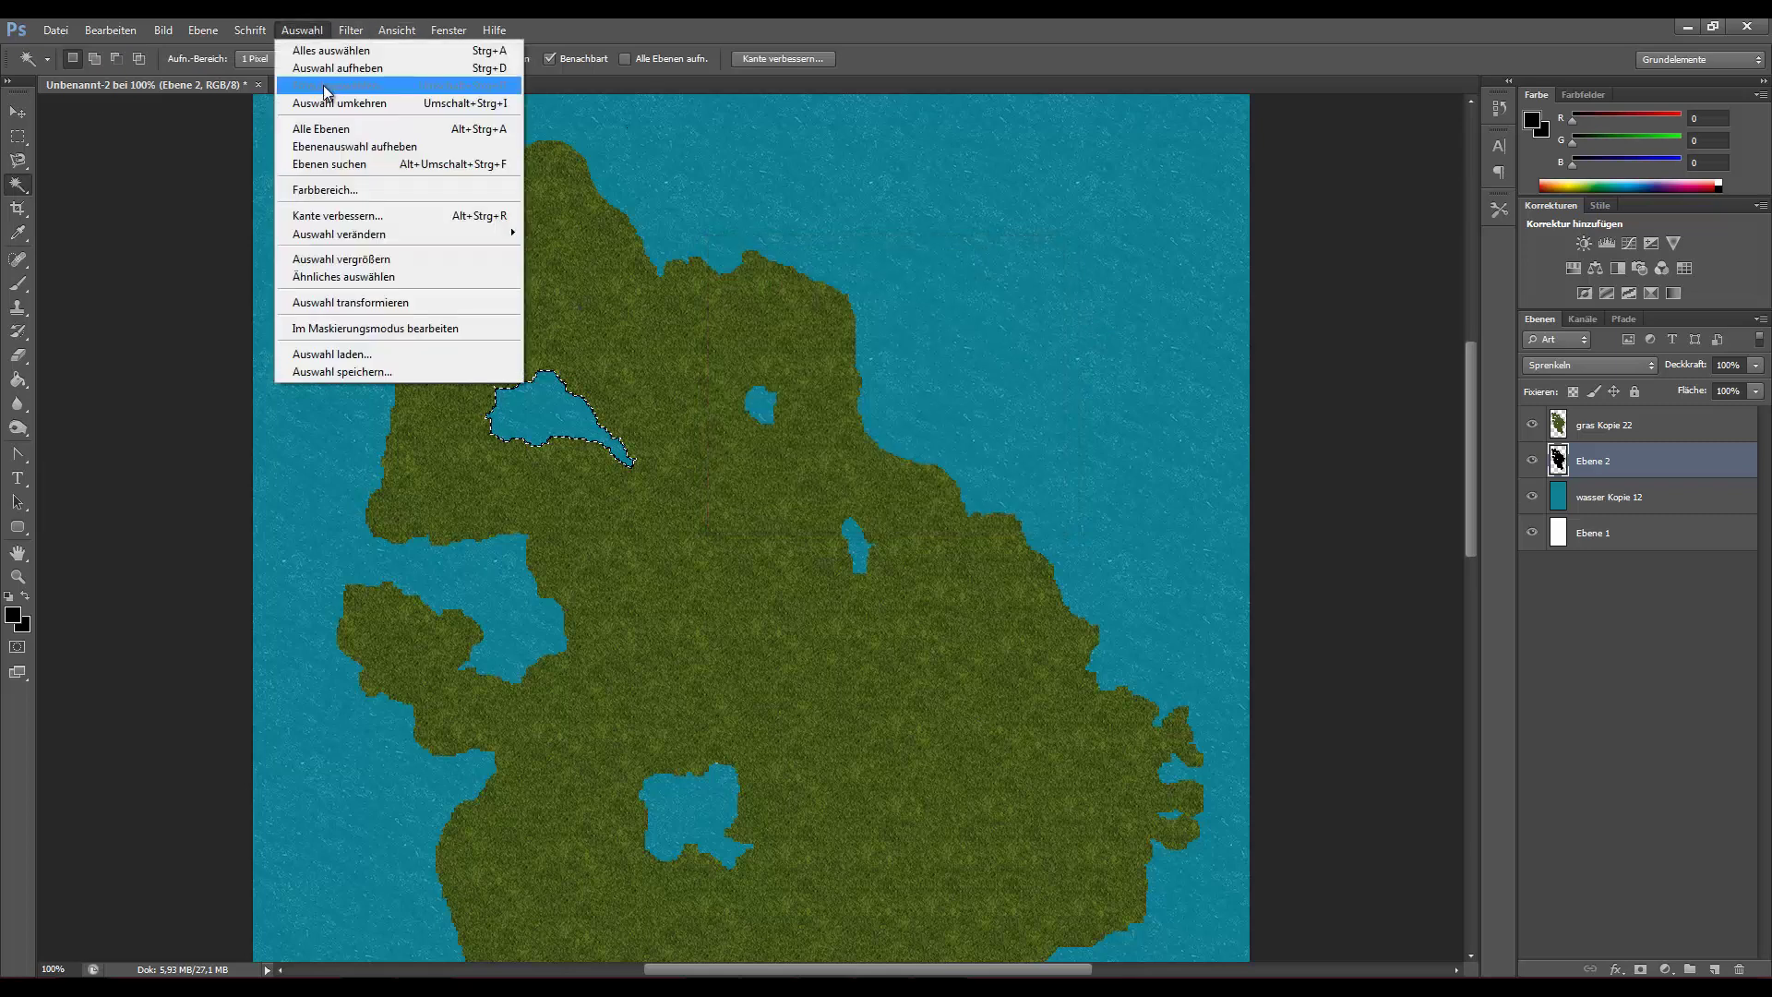
pyautogui.click(332, 68)
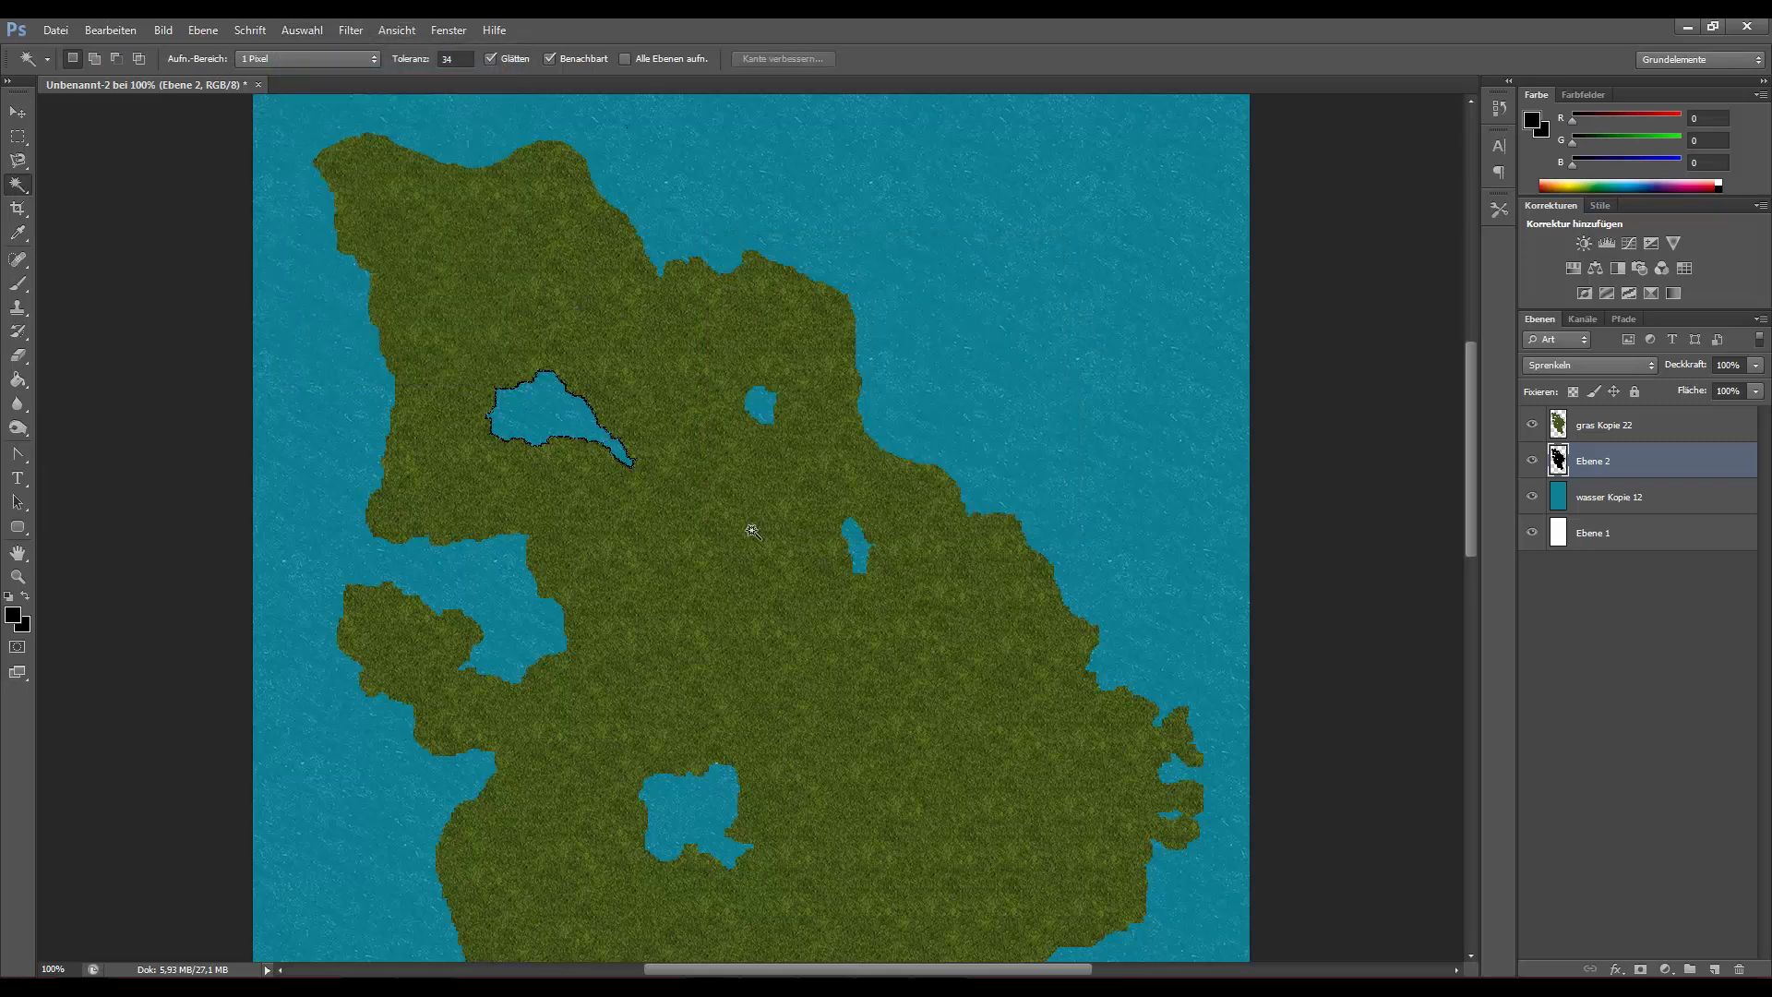
# Zoom to 200% and Magic Wand-select the small round lake.
pyautogui.scroll(-1, 753, 536)
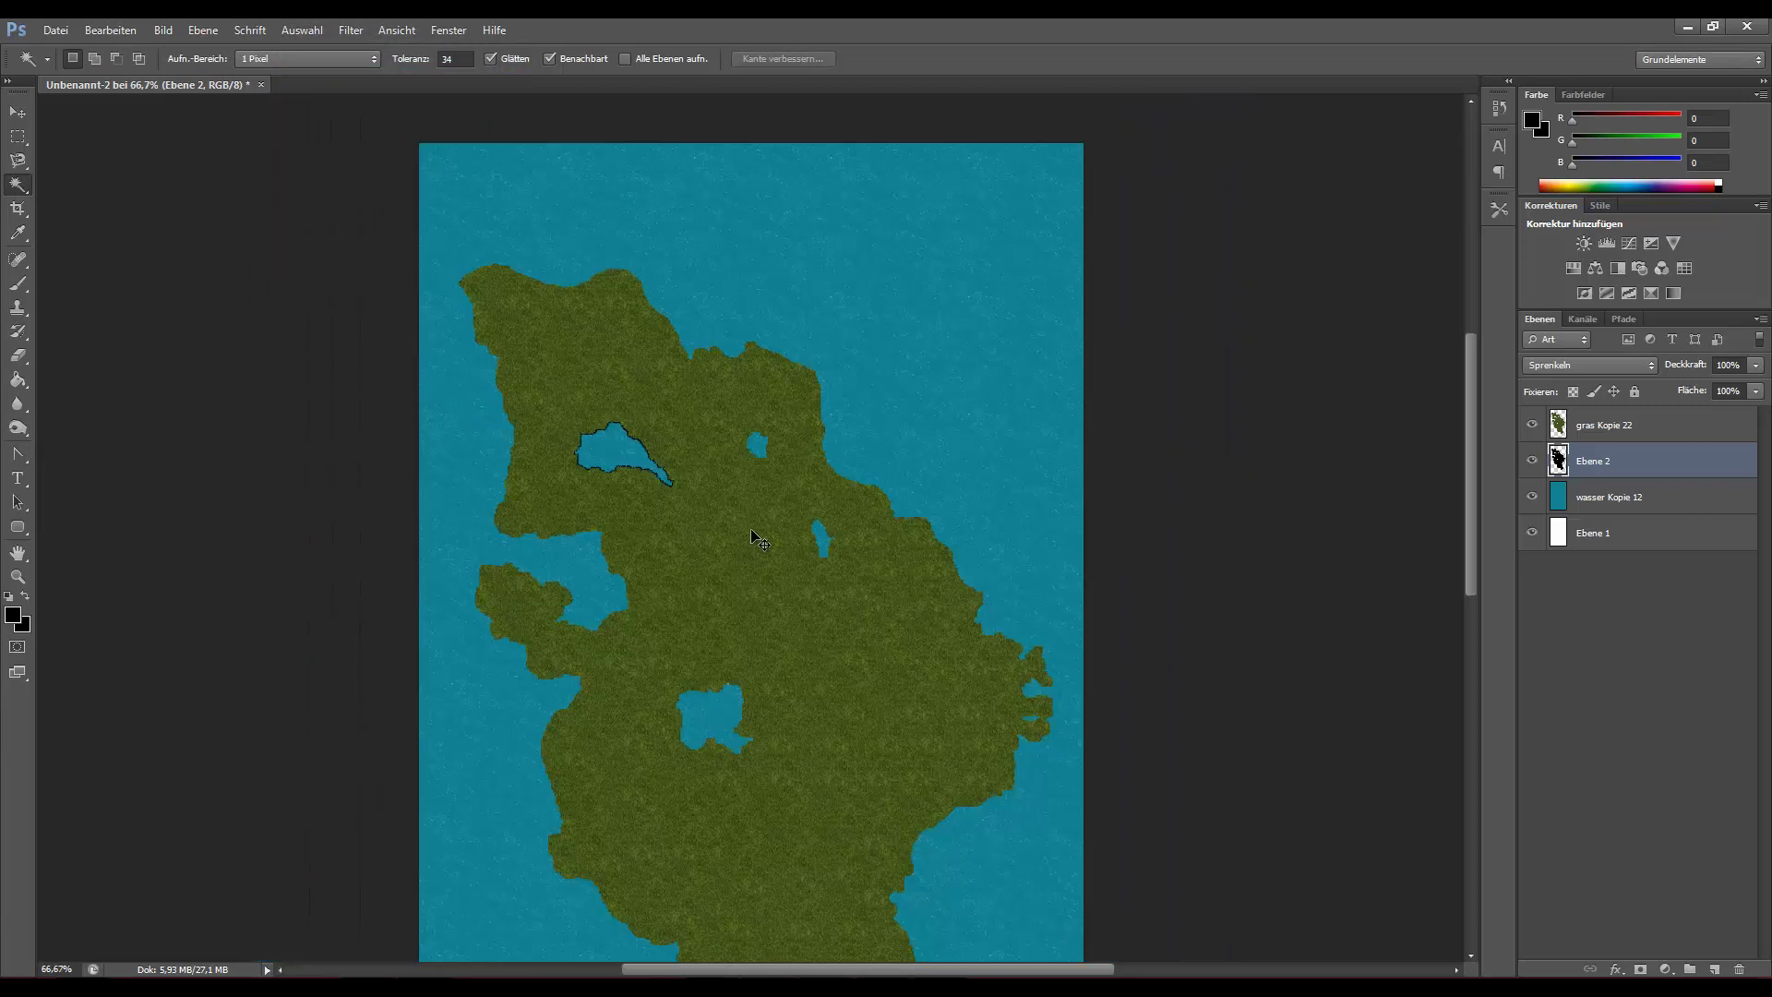
pyautogui.scroll(-1, 752, 536)
pyautogui.scroll(-1, 753, 533)
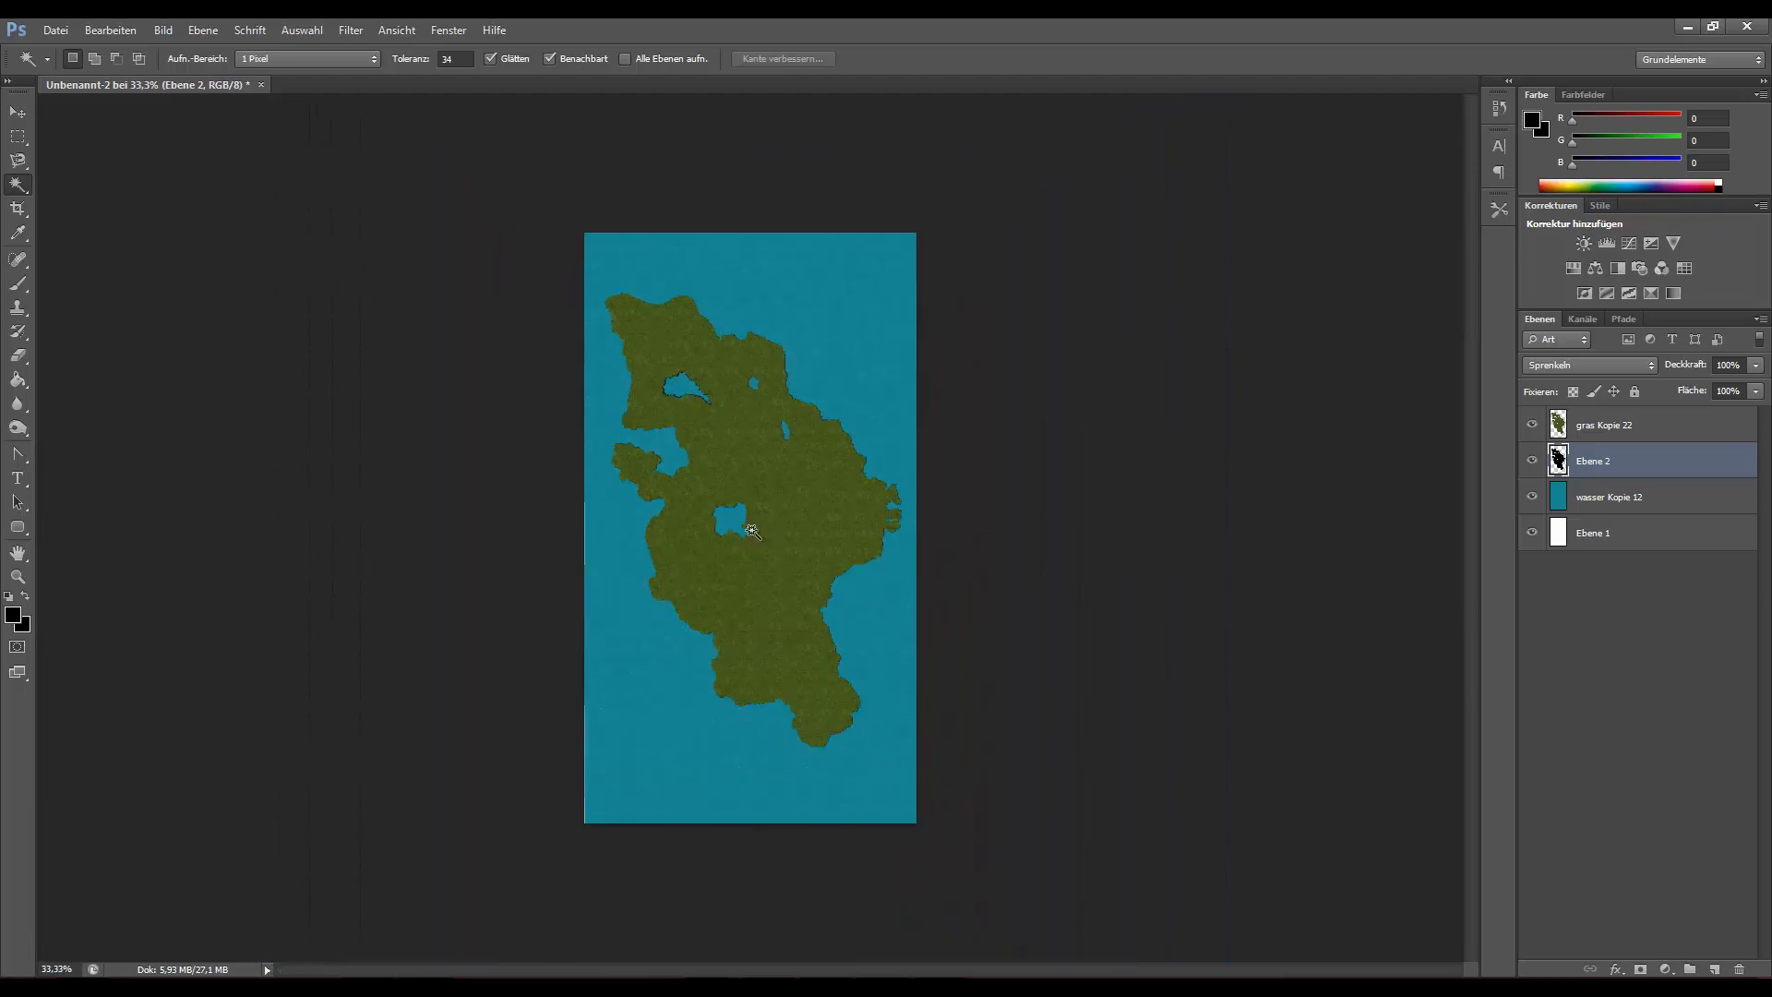
pyautogui.scroll(1, 752, 535)
pyautogui.scroll(1, 752, 536)
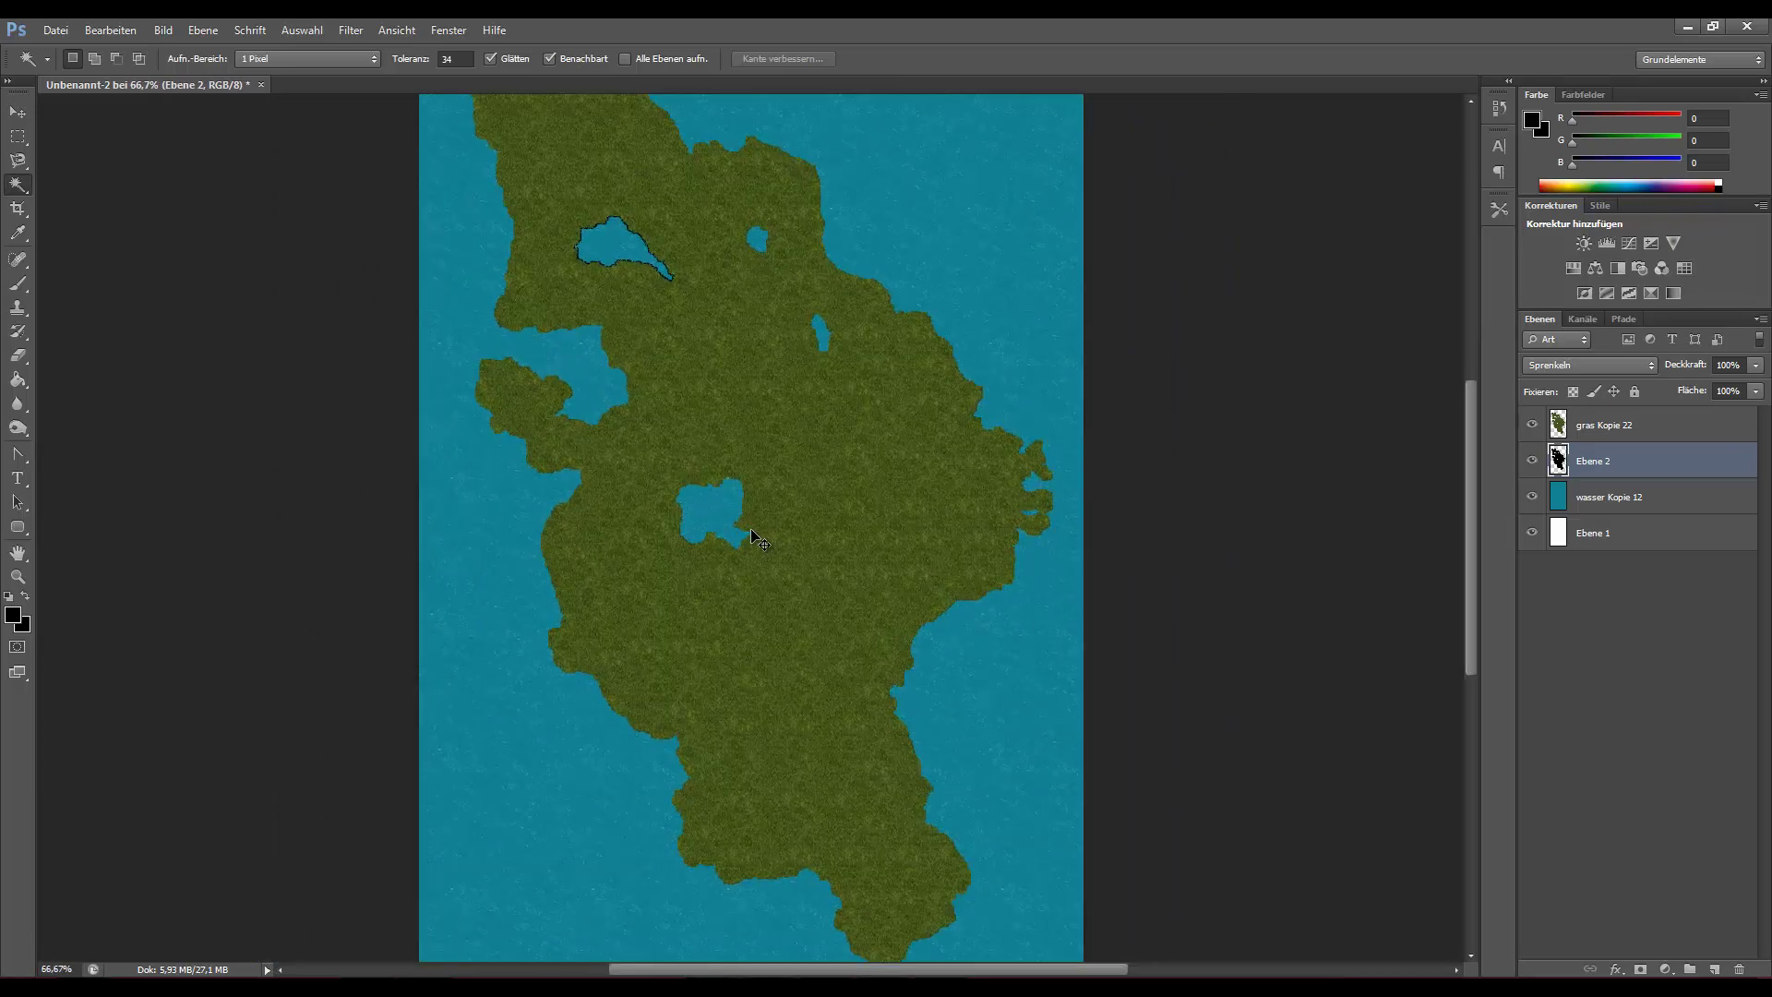
pyautogui.scroll(1, 752, 534)
pyautogui.scroll(2, 752, 530)
pyautogui.scroll(3, 753, 531)
pyautogui.scroll(1, 752, 530)
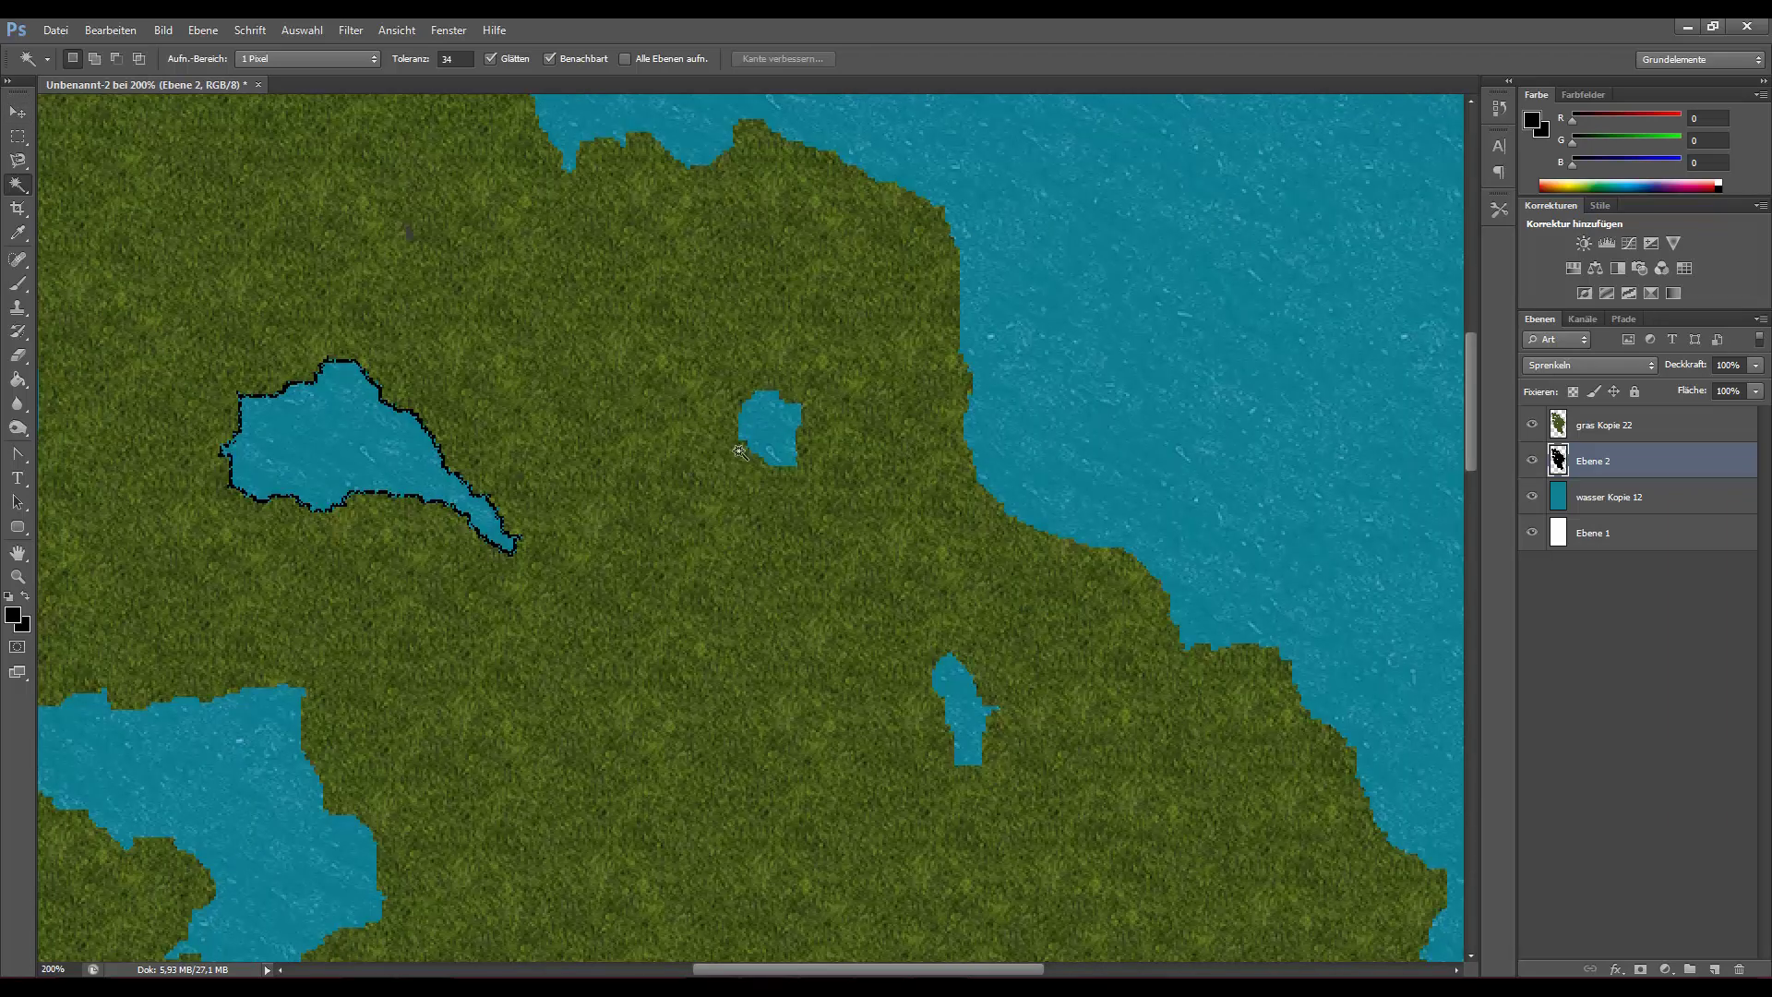
pyautogui.click(766, 450)
# Stroke the small round lake with the 3 px black Kontur füllen.
pyautogui.click(110, 30)
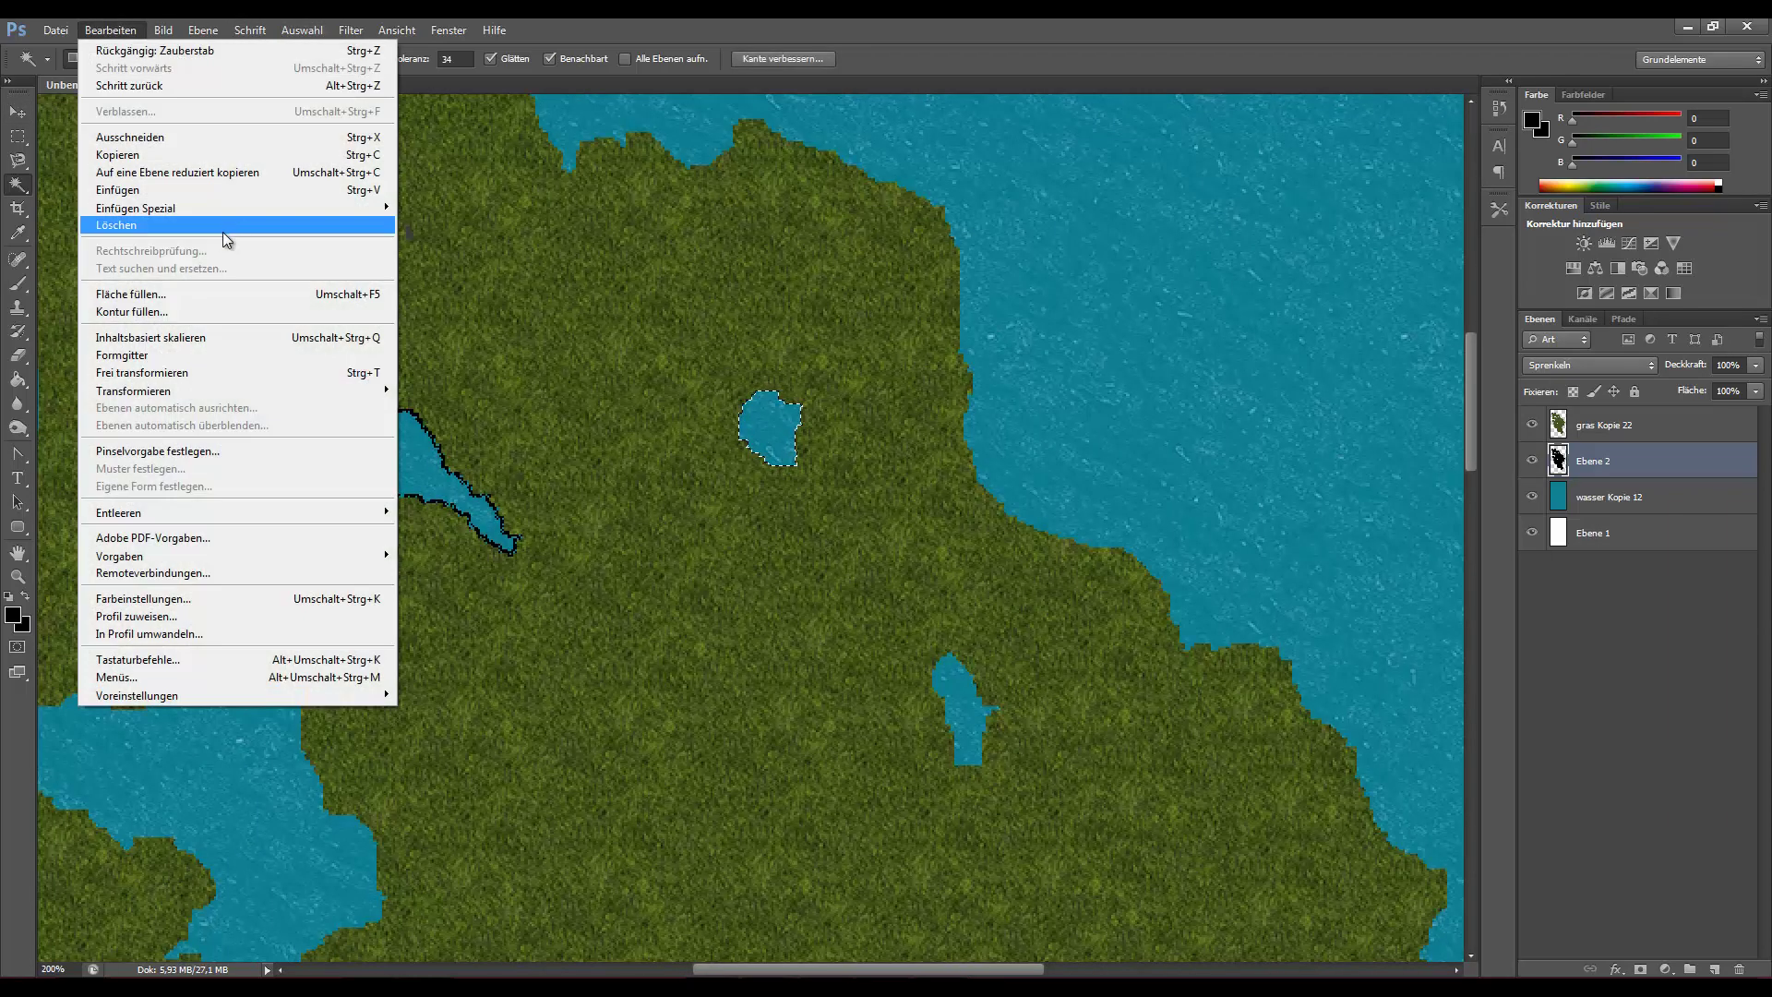
pyautogui.click(132, 311)
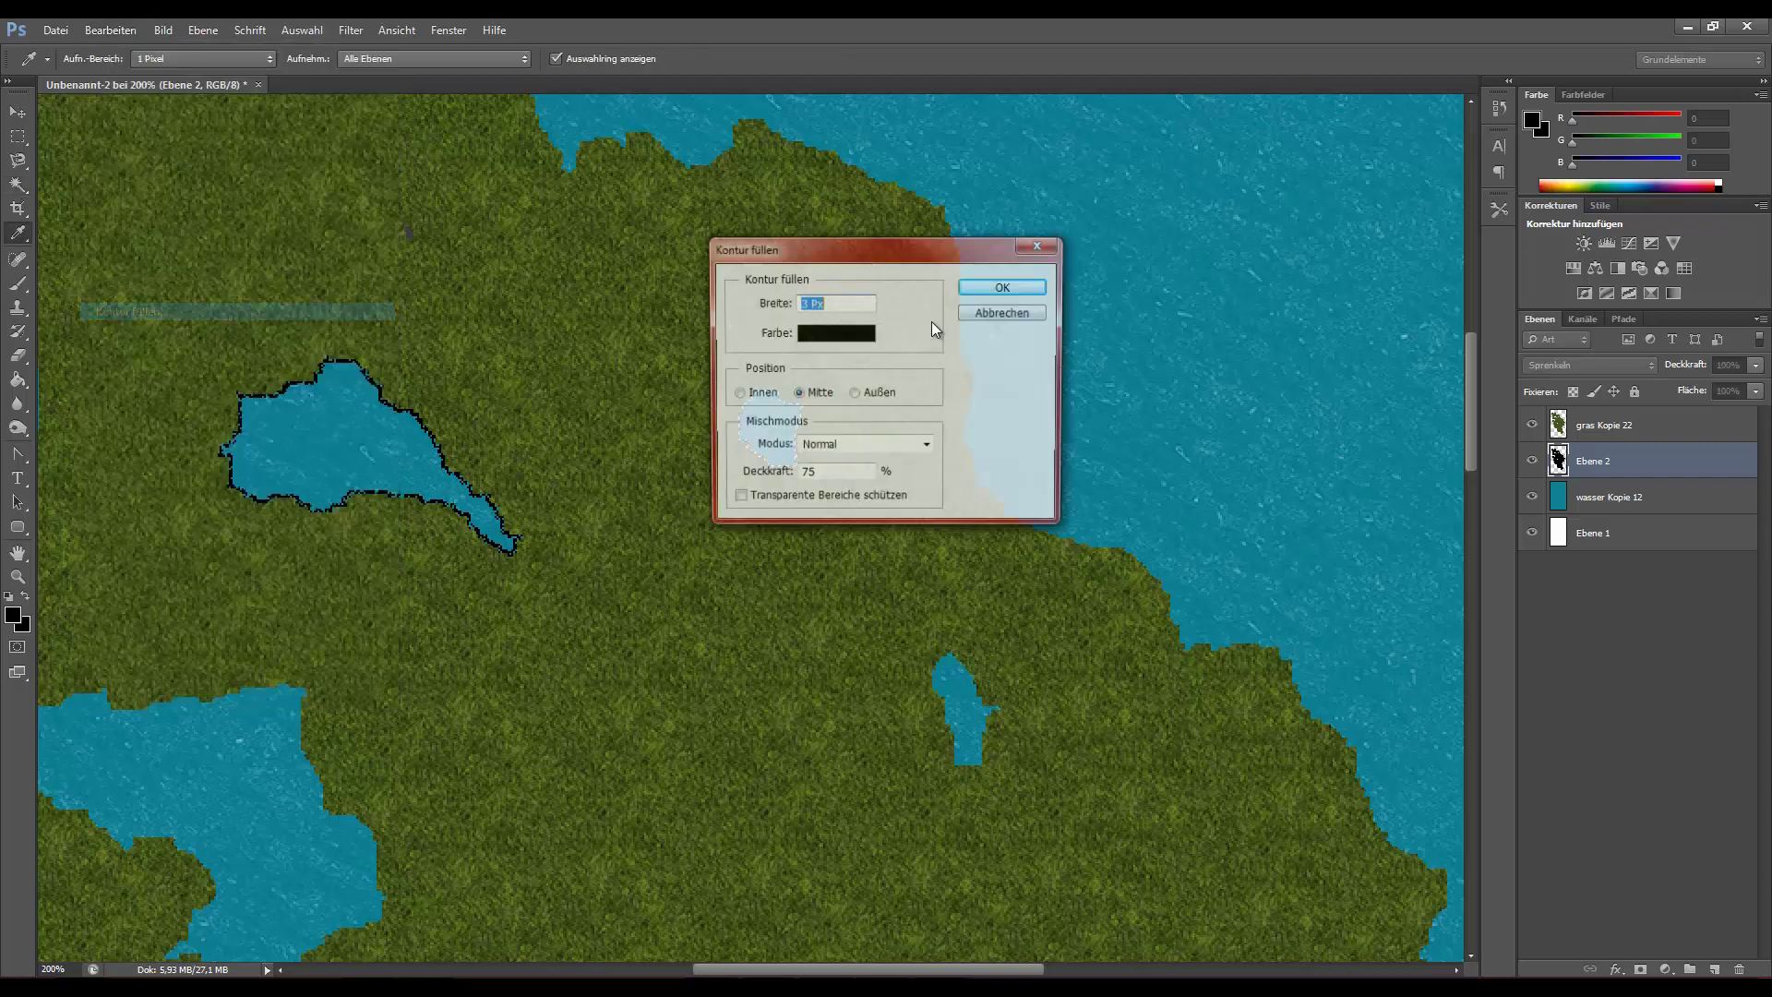
pyautogui.click(1012, 293)
pyautogui.scroll(-1, 978, 434)
pyautogui.scroll(-3, 978, 462)
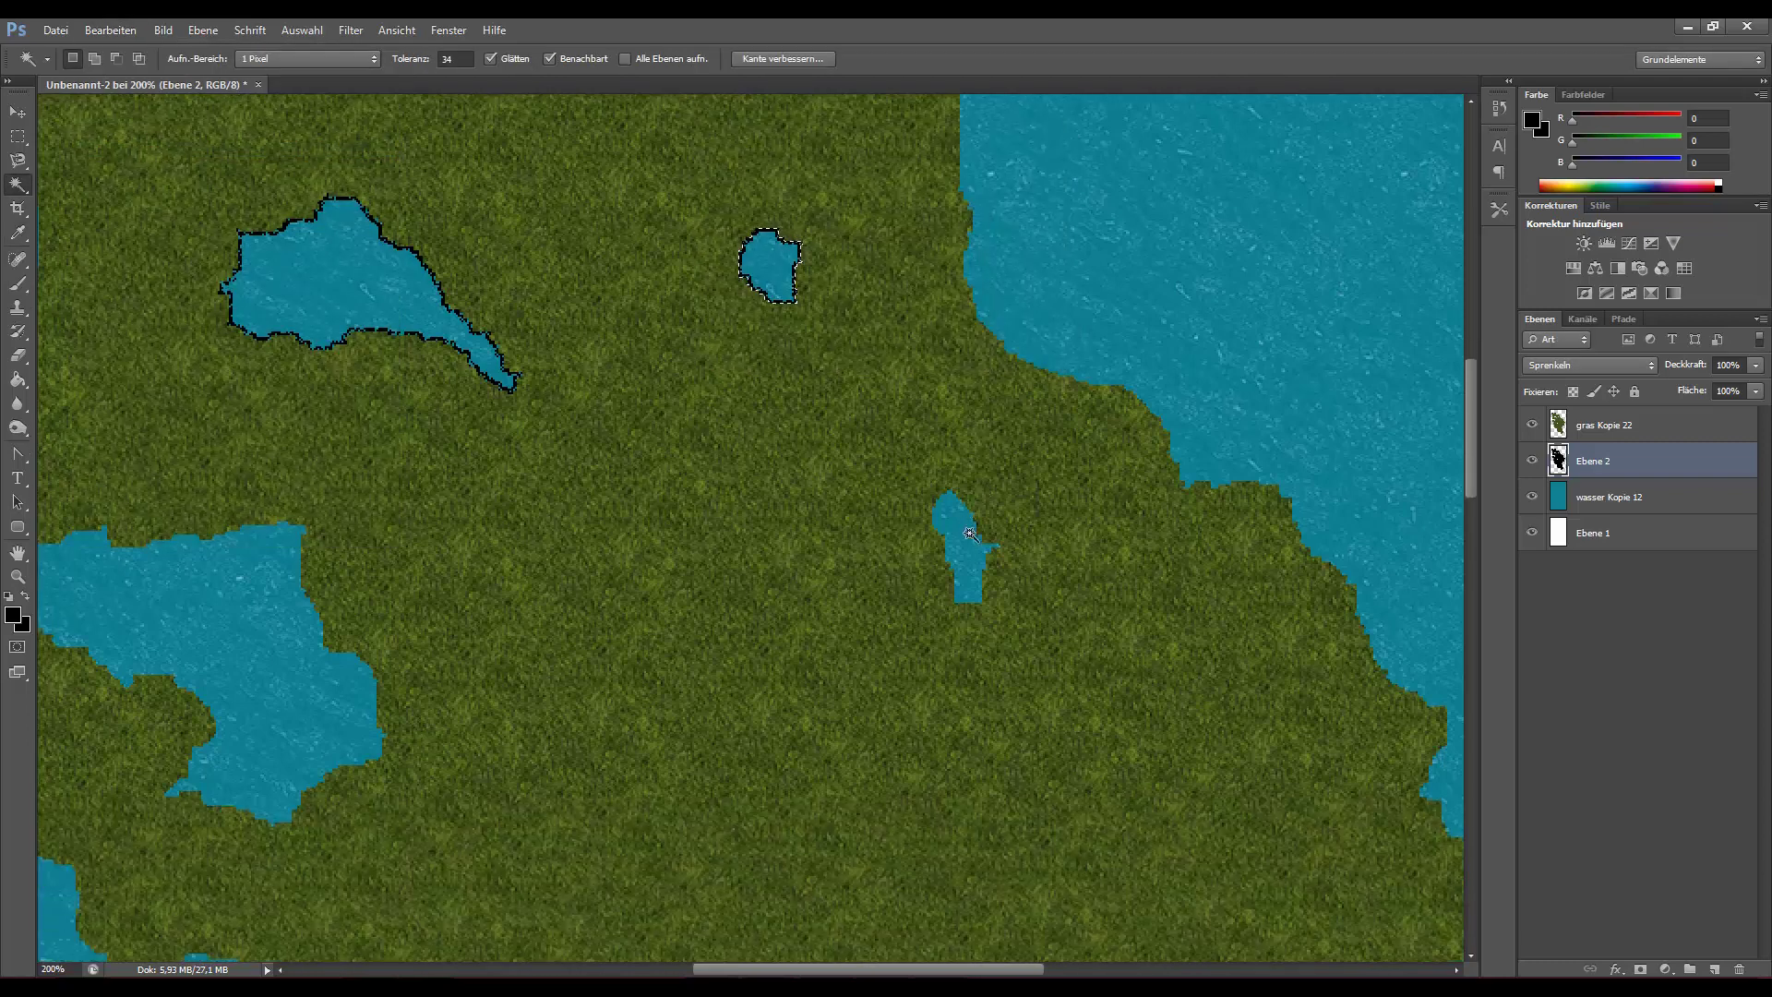
# Stroke the narrow oval lake with the 3 px black outline.
pyautogui.click(109, 29)
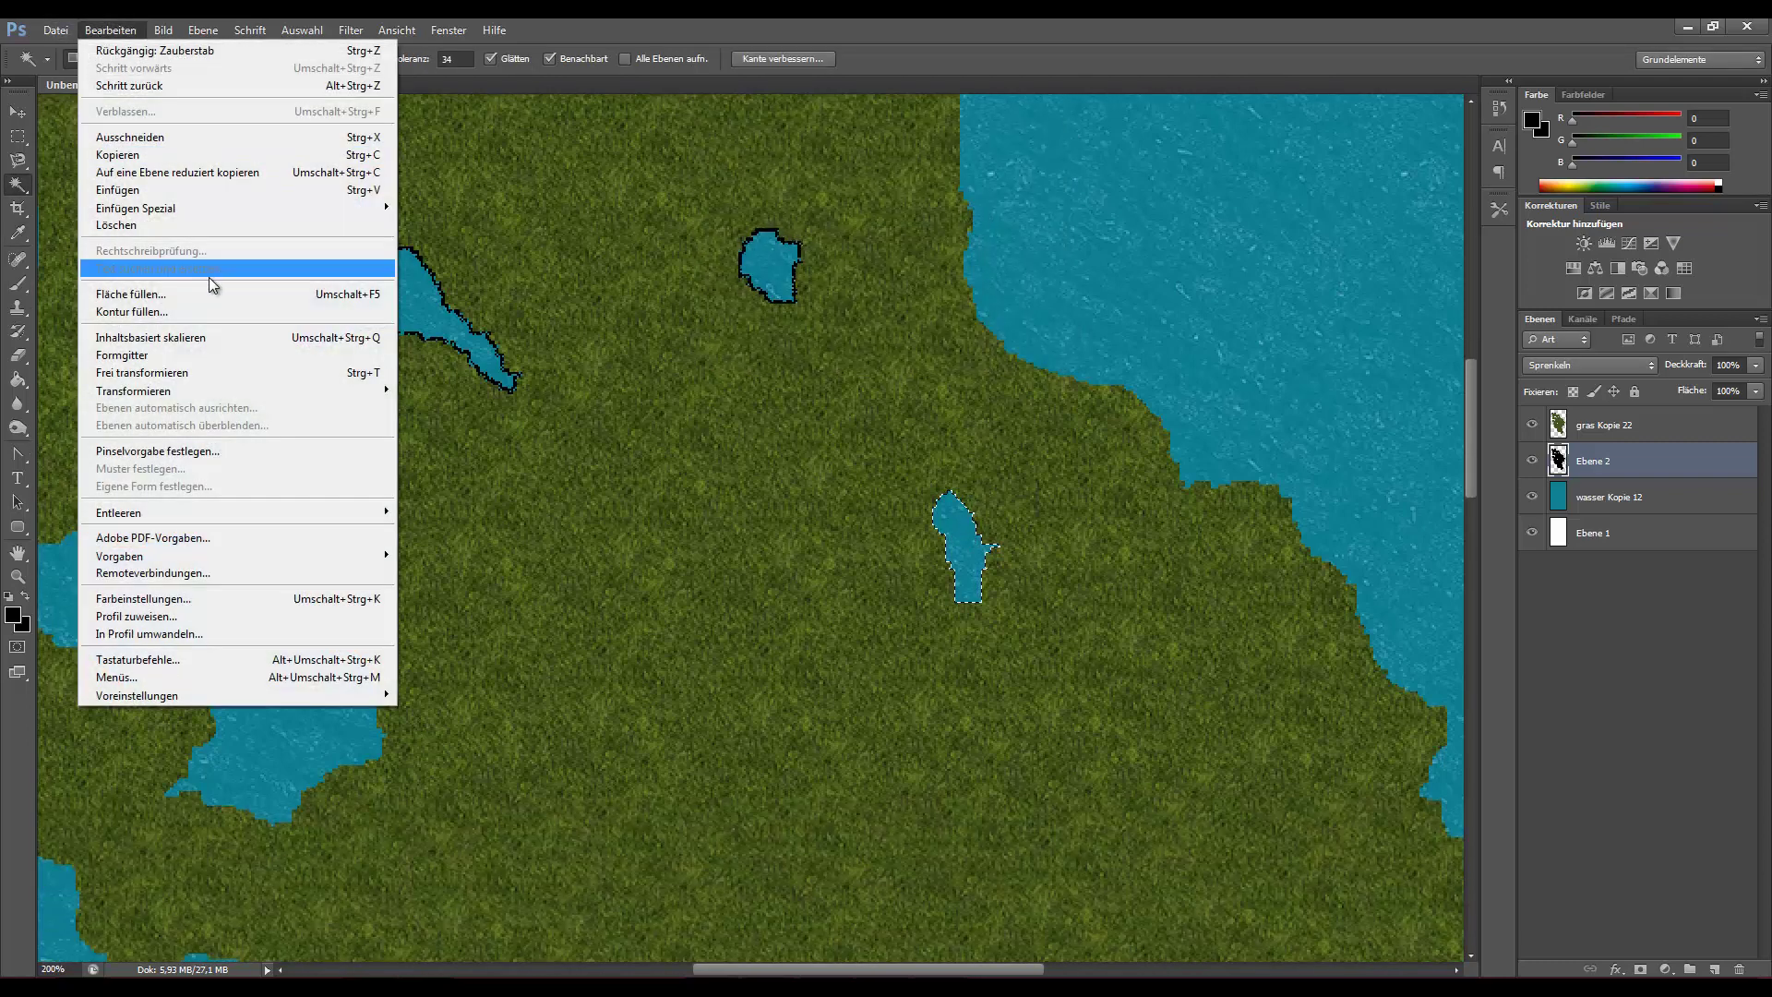
pyautogui.click(148, 312)
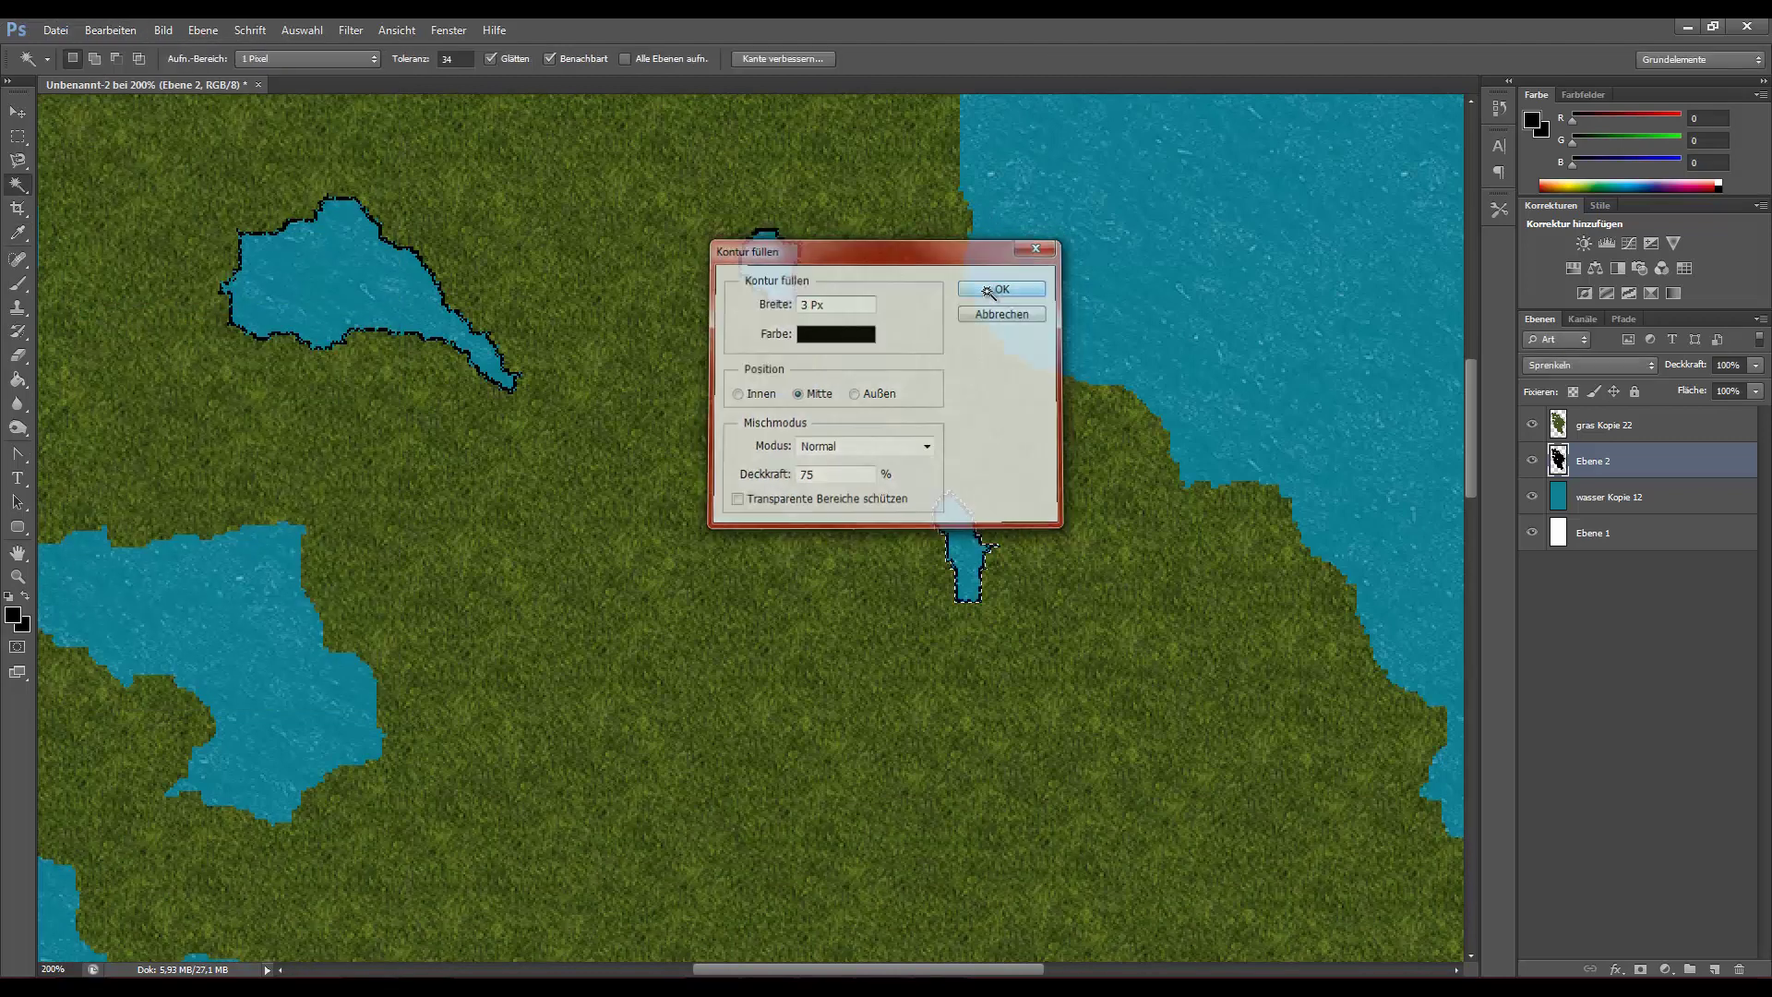
pyautogui.click(1012, 288)
pyautogui.scroll(-2, 911, 479)
pyautogui.scroll(-4, 910, 479)
pyautogui.scroll(-1, 910, 479)
# Select the central lake and stroke it in 3 px black.
pyautogui.click(602, 632)
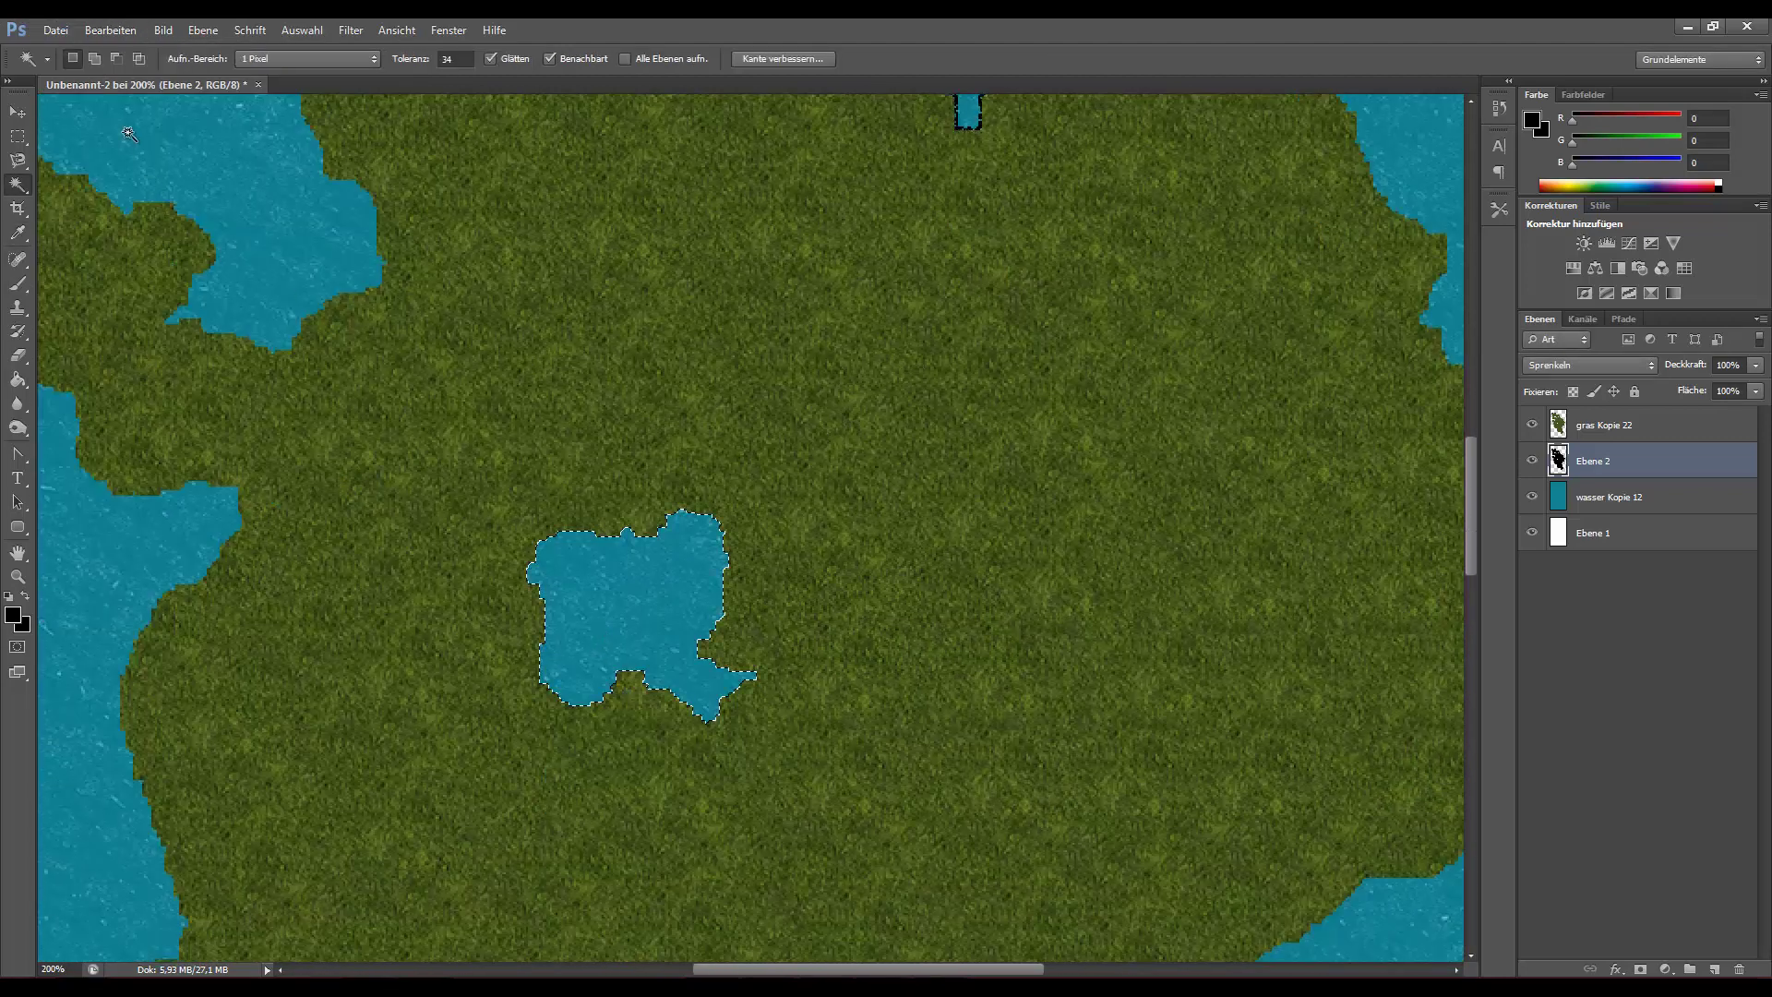
pyautogui.click(123, 36)
pyautogui.click(131, 312)
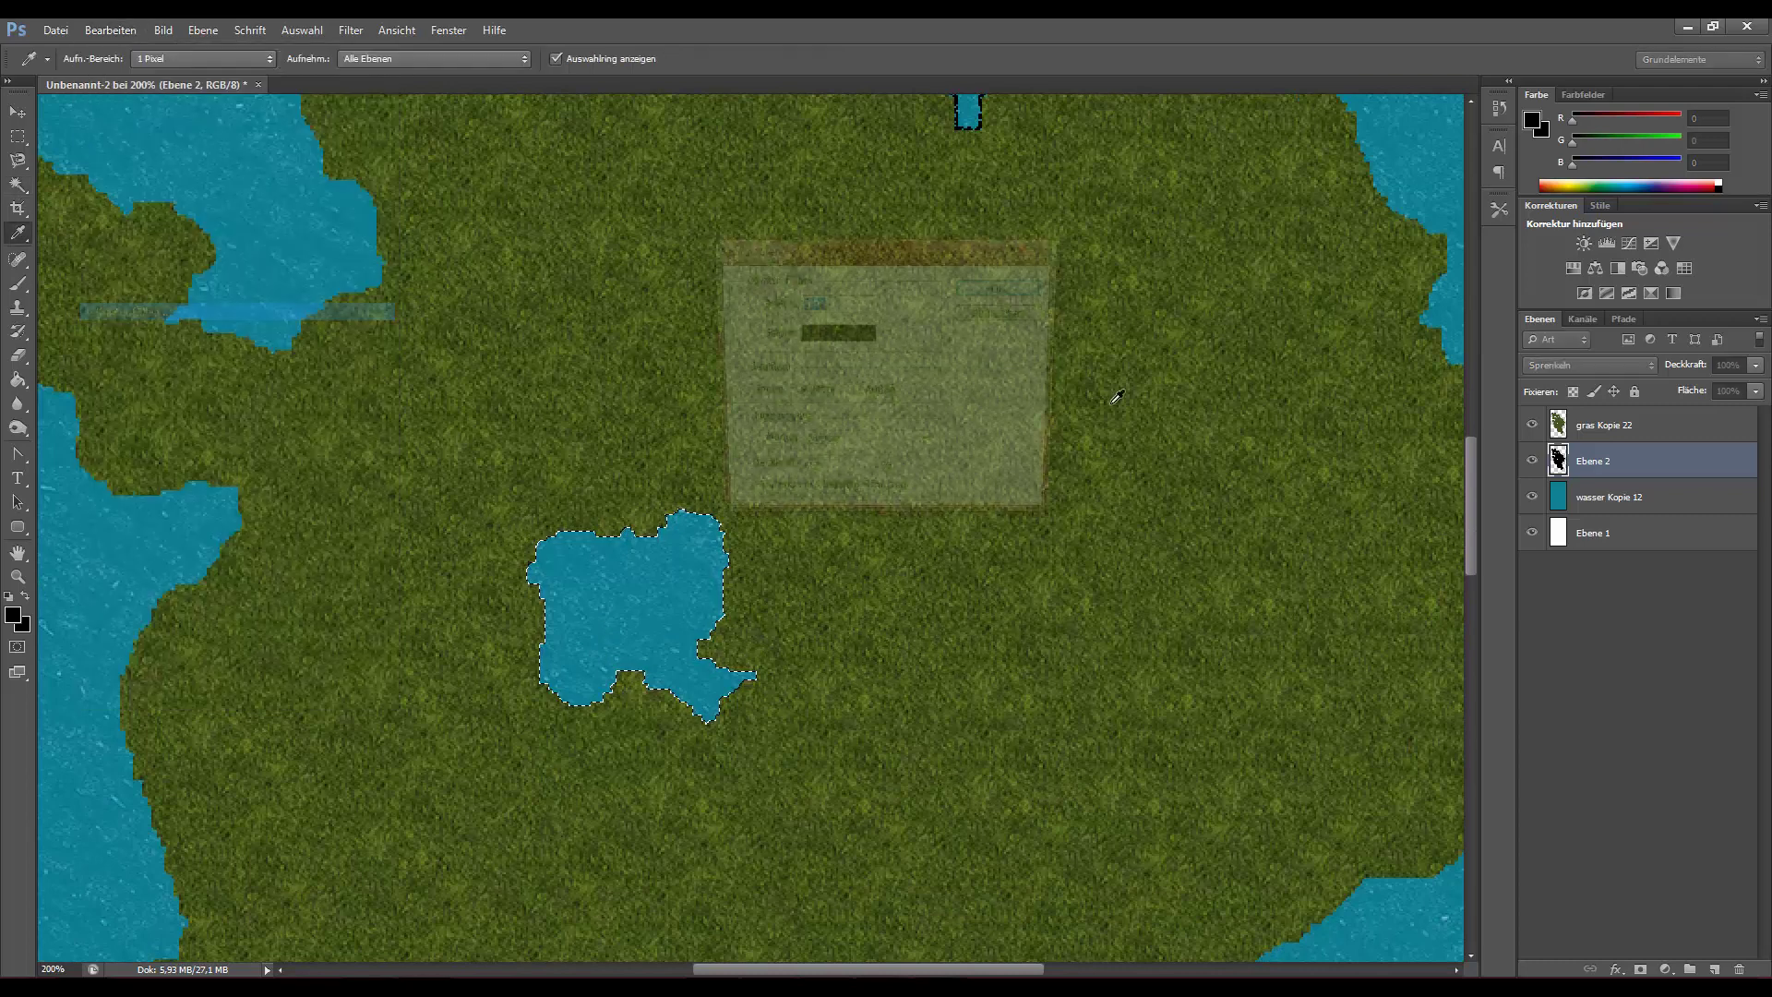
pyautogui.click(987, 292)
pyautogui.press('w')
pyautogui.hotkey('ctrl', '-')
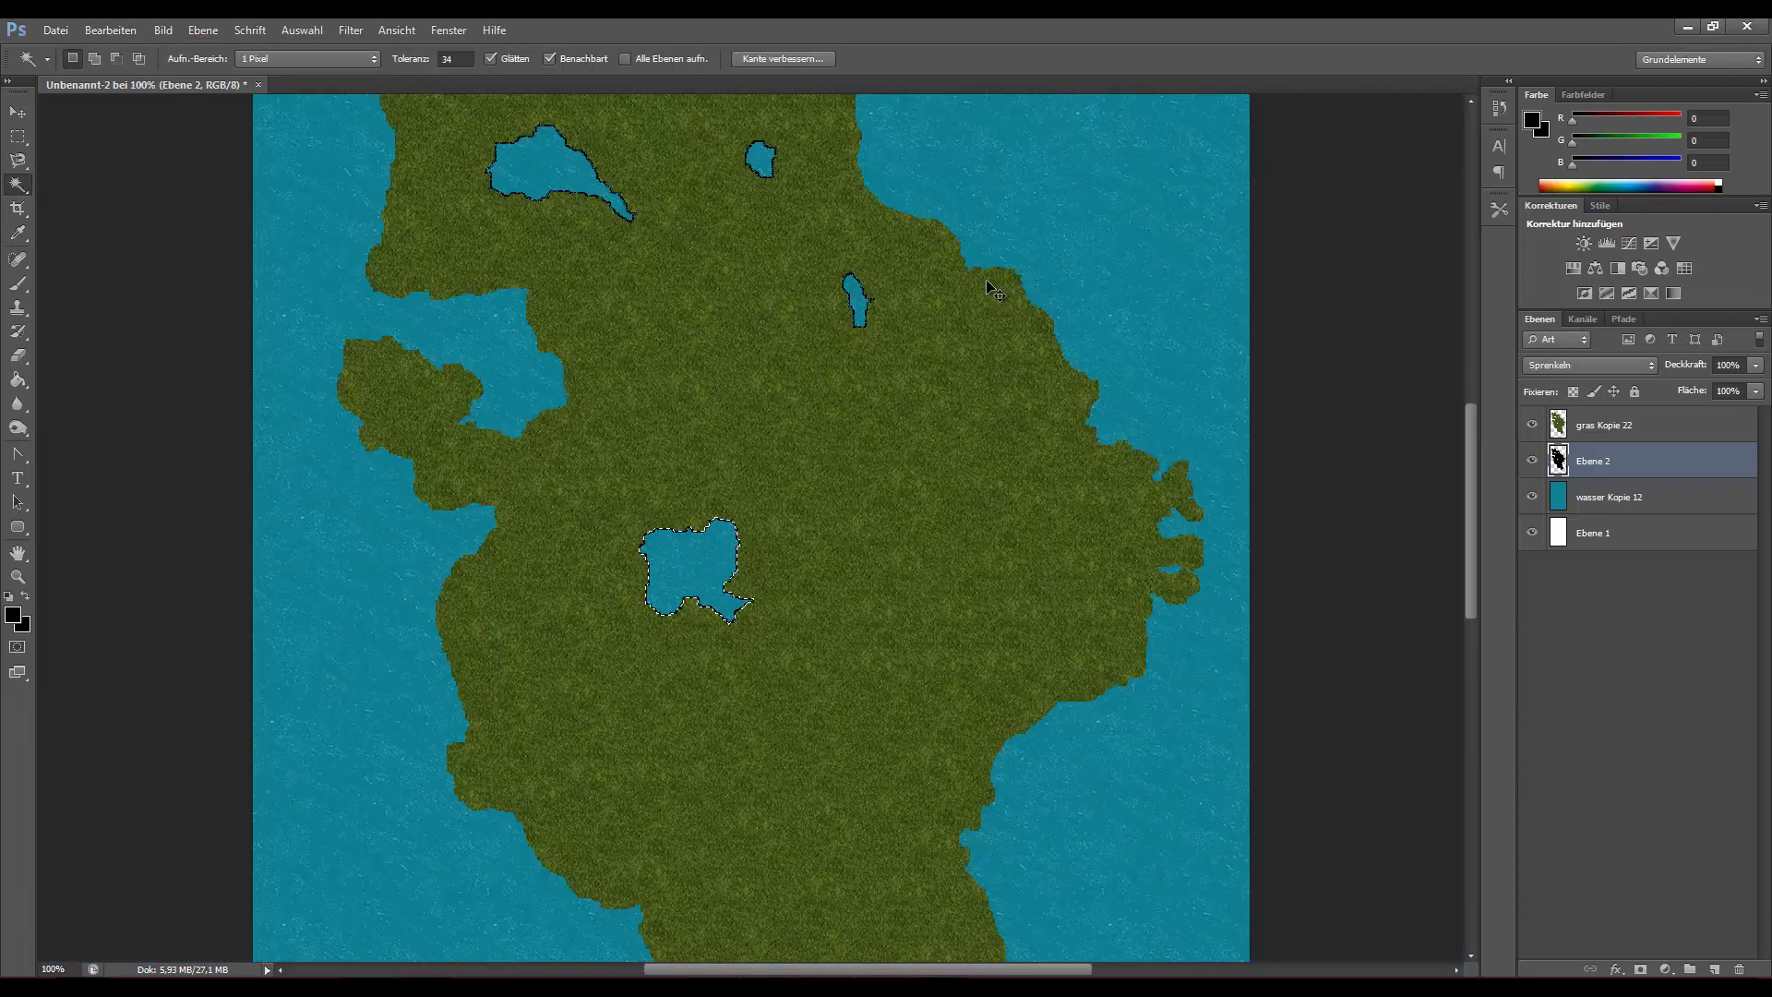
pyautogui.hotkey('ctrl', '-')
pyautogui.hotkey('ctrl', '-')
pyautogui.hotkey('ctrl', '+')
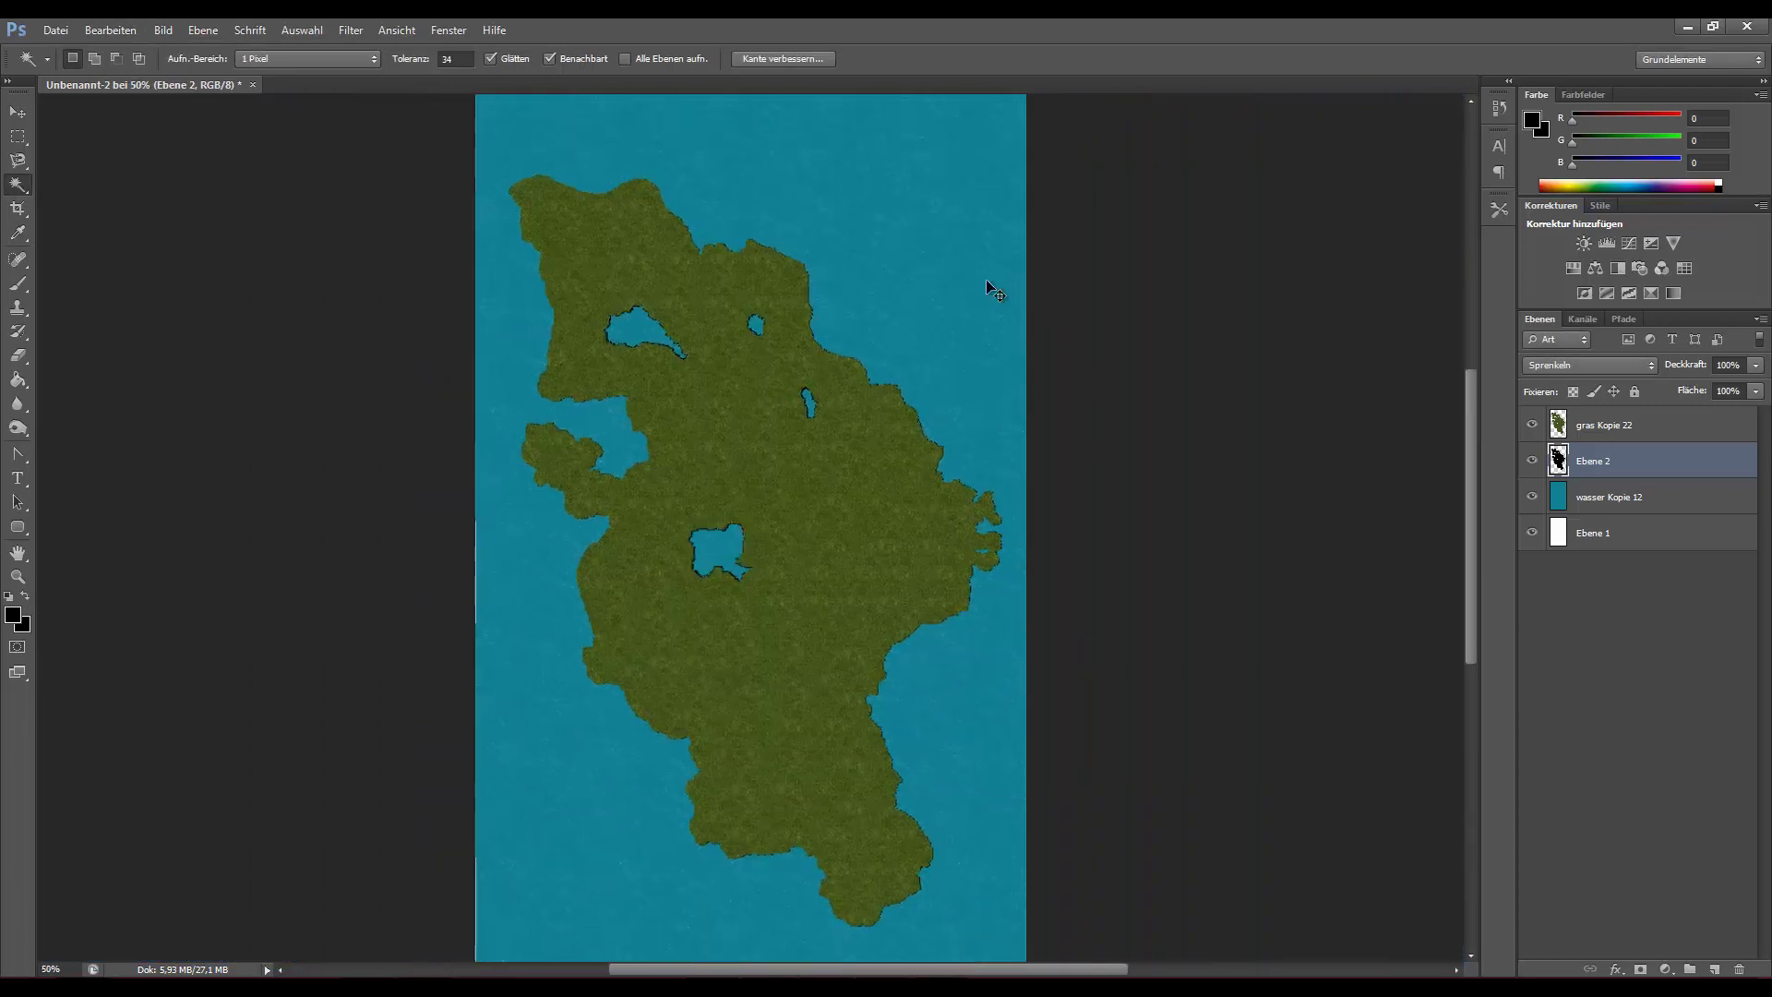
pyautogui.hotkey('ctrl', '+')
pyautogui.hotkey('ctrl', '+')
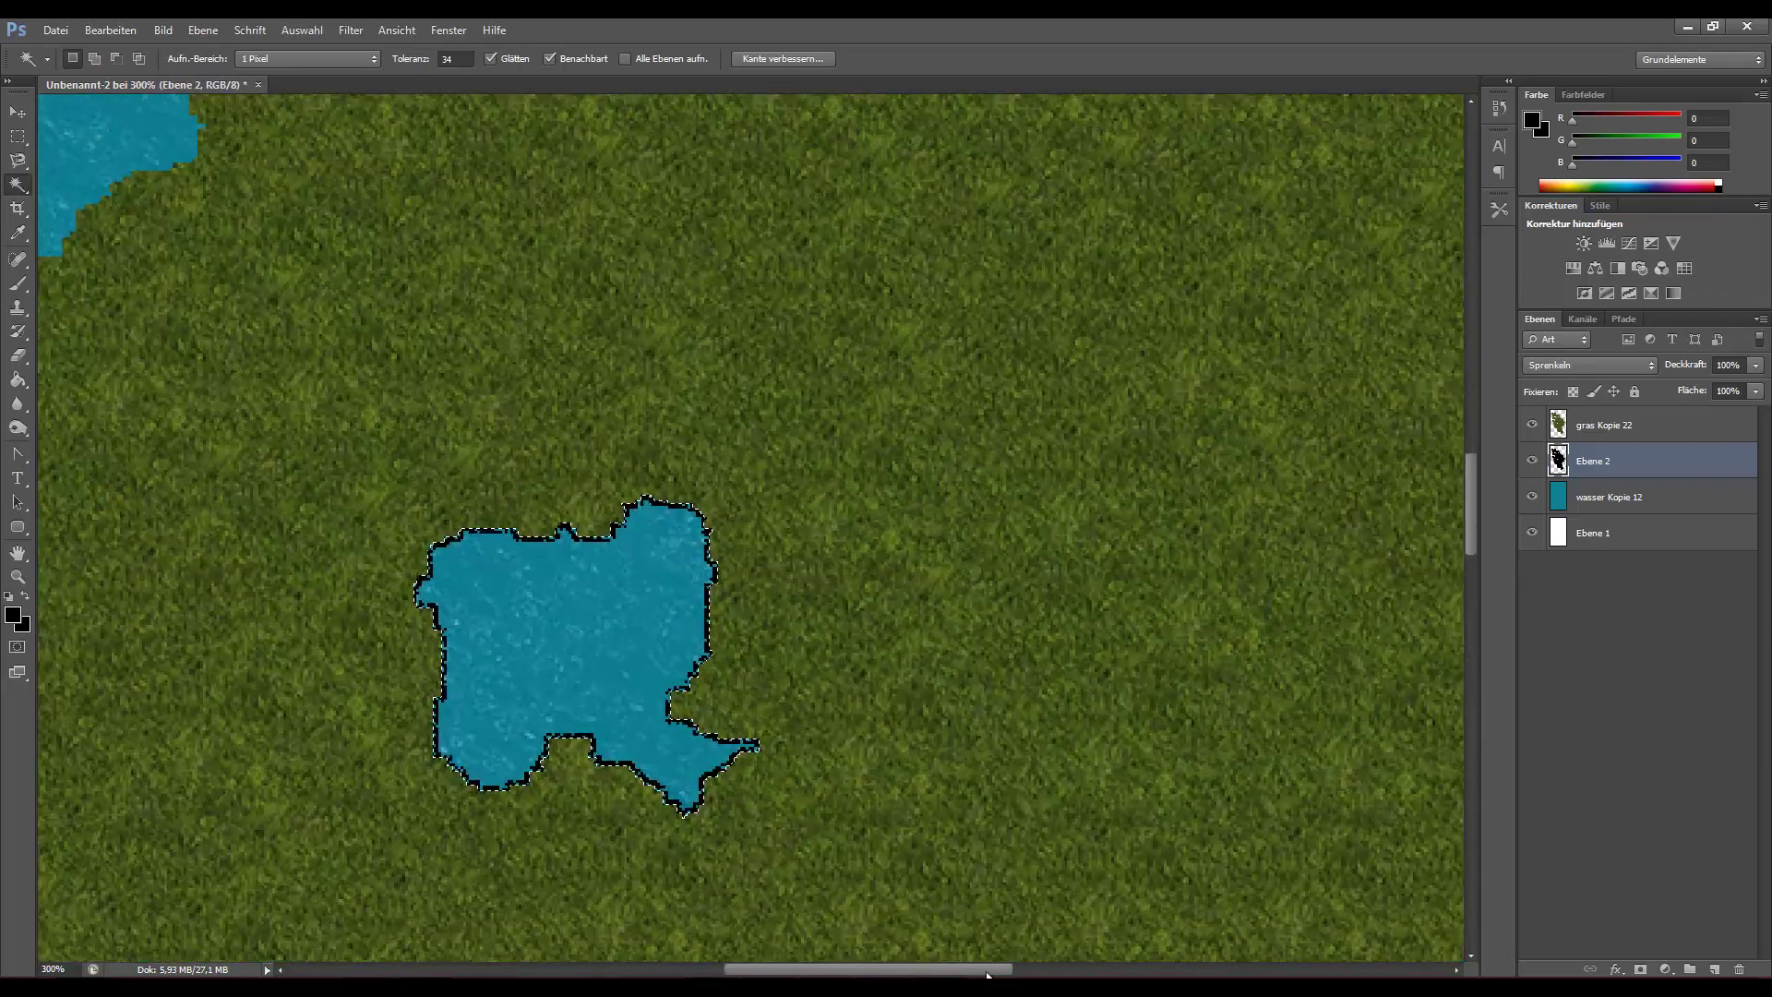
# Stroke the tiny east-coast water pocket in 3 px black, then zoom back out.
pyautogui.hscroll(3, 1372, 923)
pyautogui.hotkey('ctrl', '+')
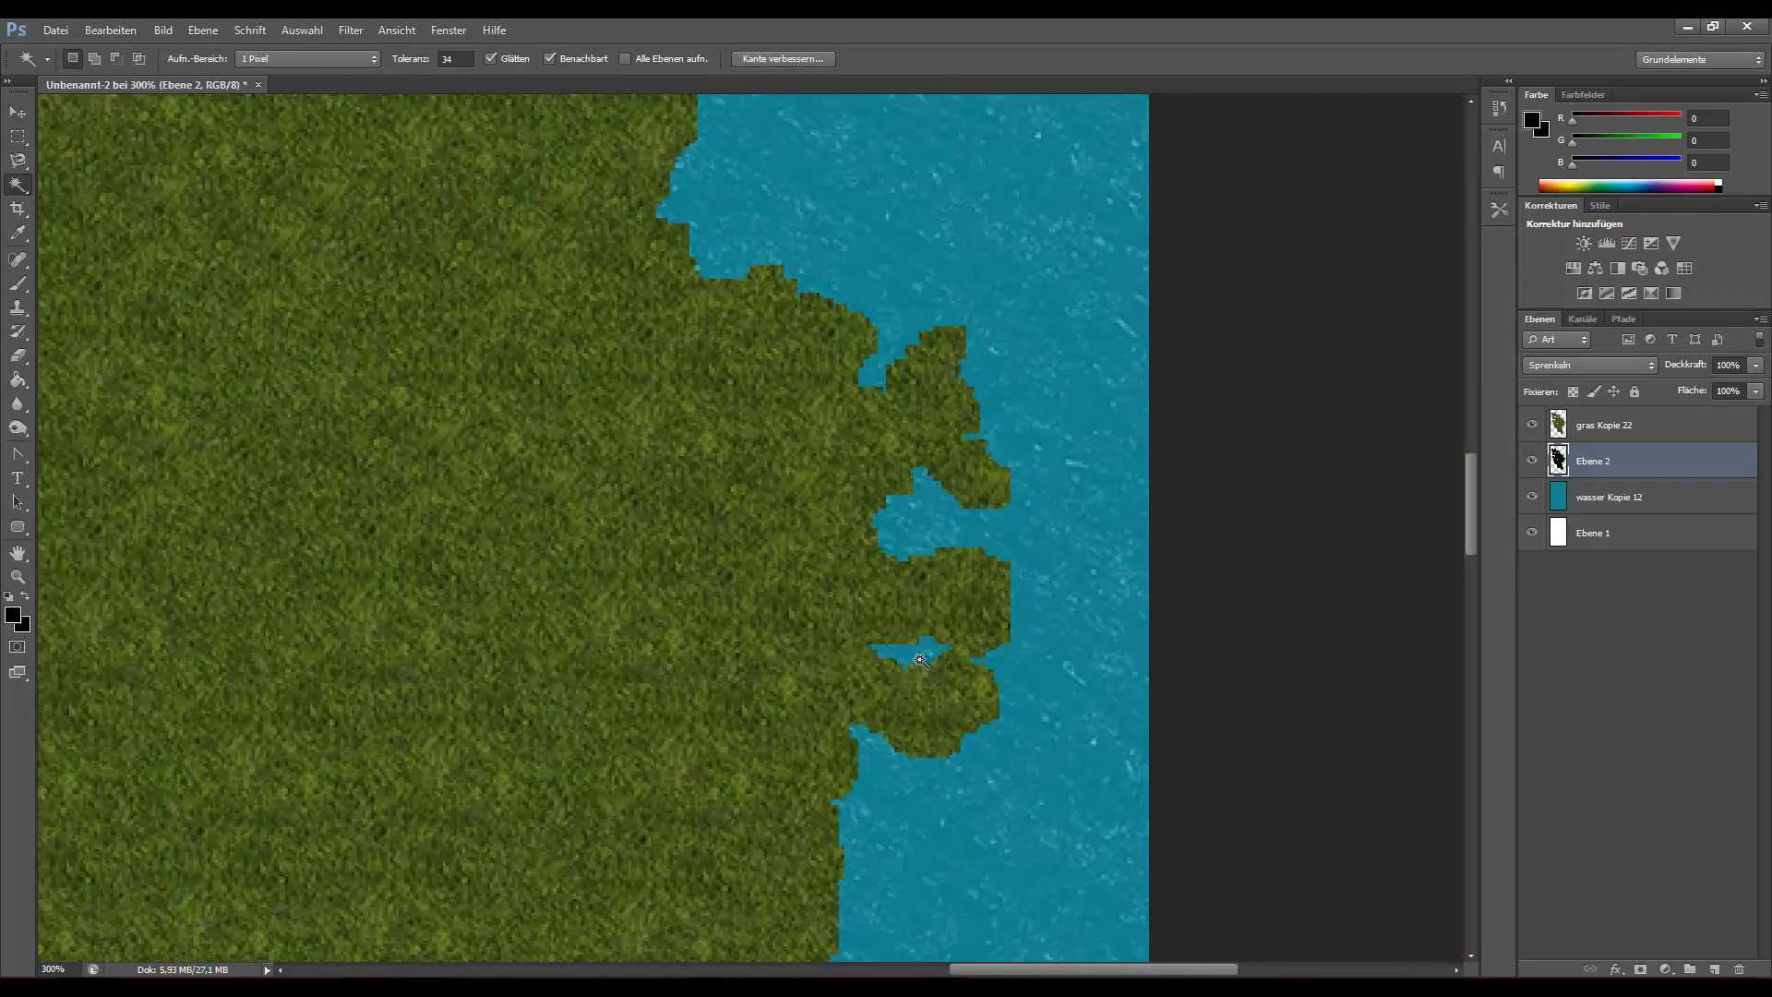
pyautogui.click(110, 30)
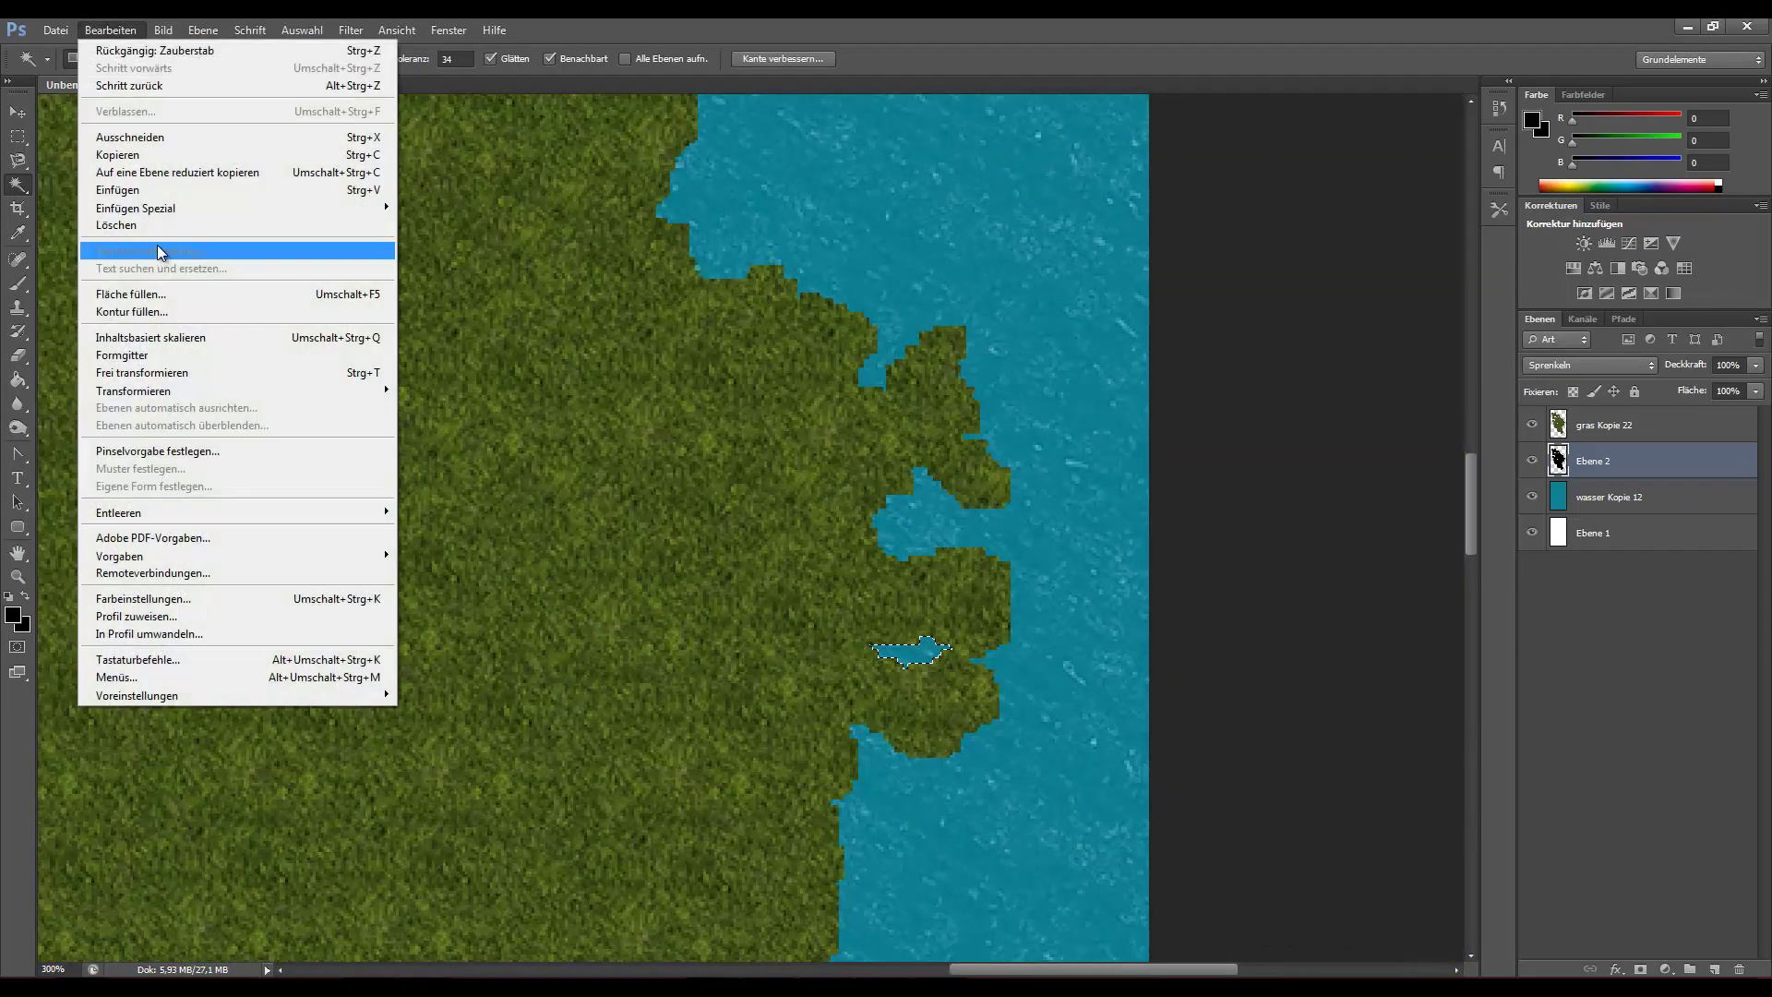
pyautogui.click(153, 313)
pyautogui.click(1003, 284)
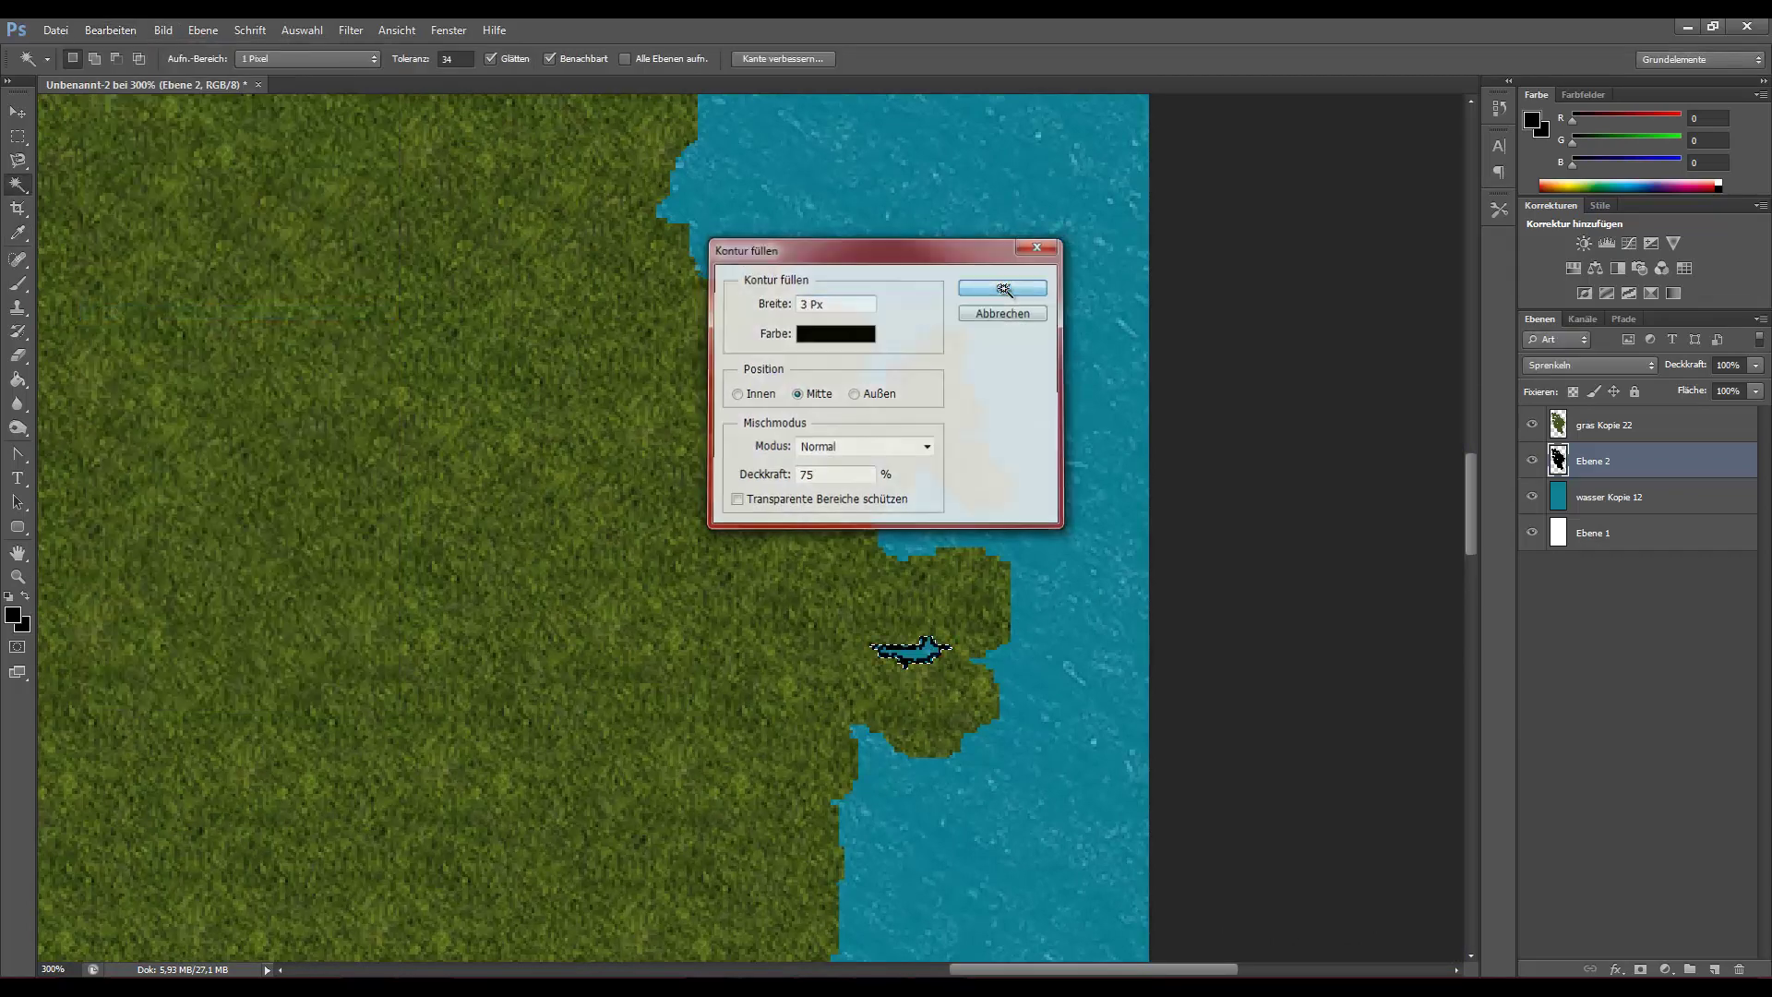
pyautogui.hotkey('ctrl', '-')
pyautogui.hotkey('ctrl', '-')
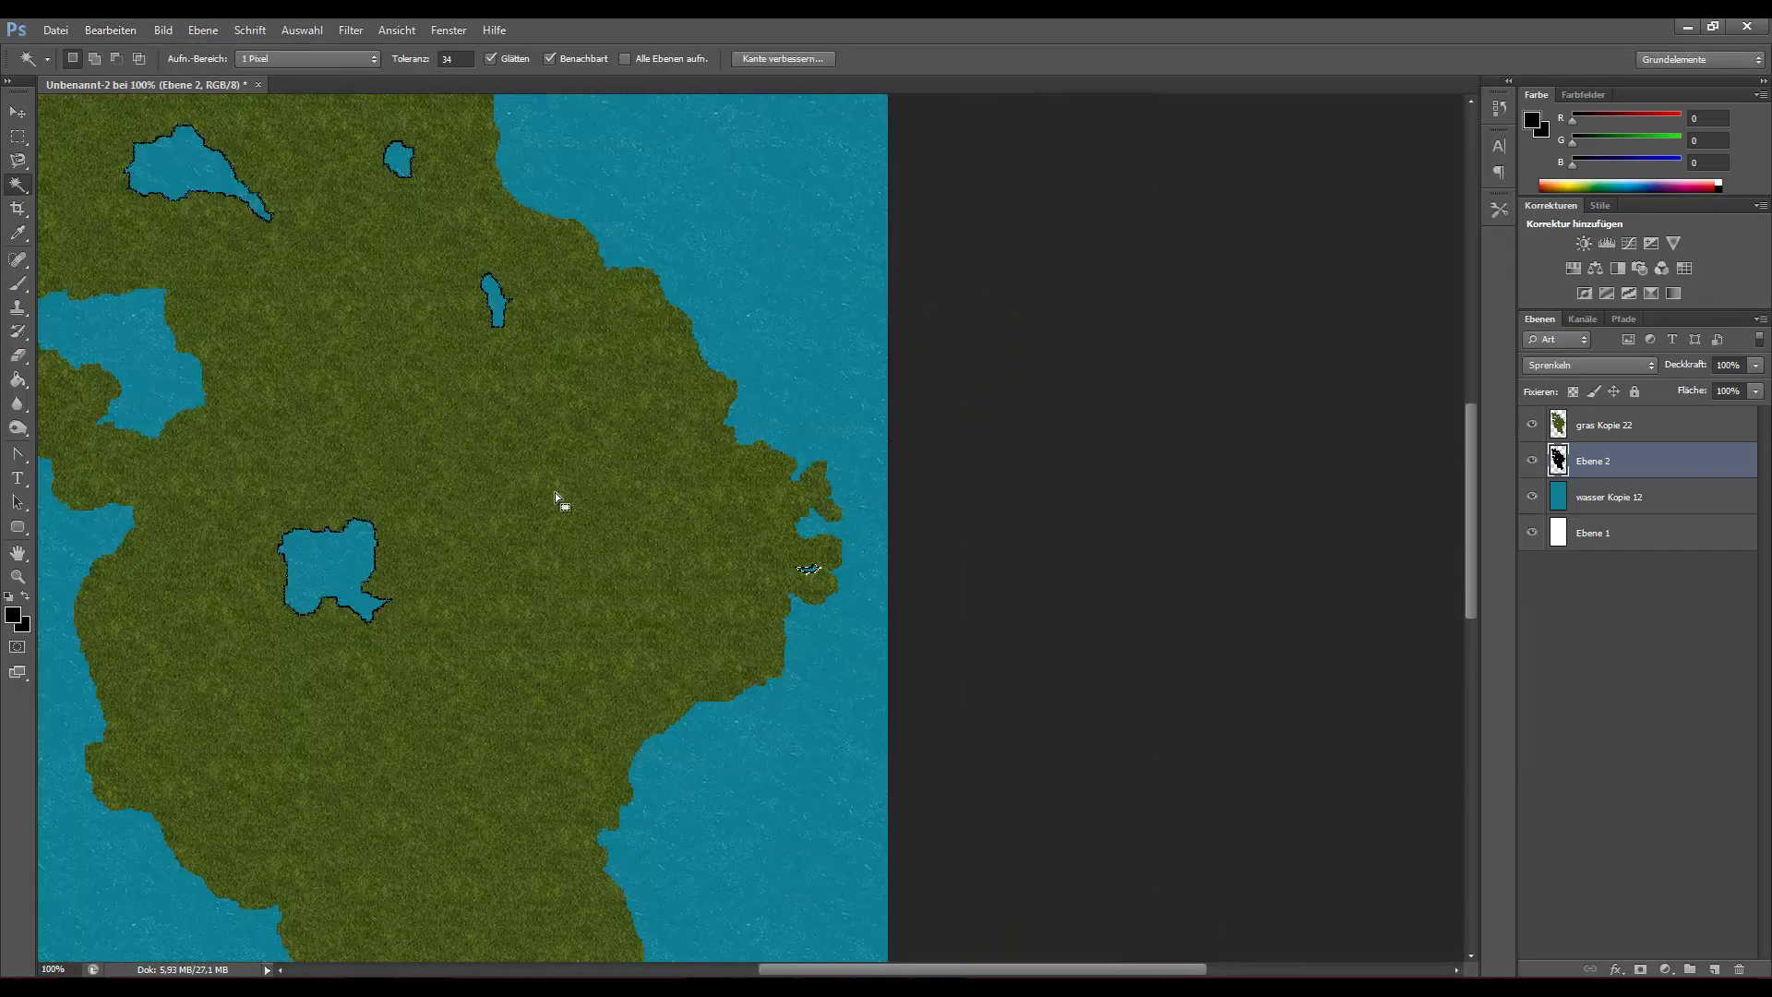
pyautogui.scroll(3, 545, 505)
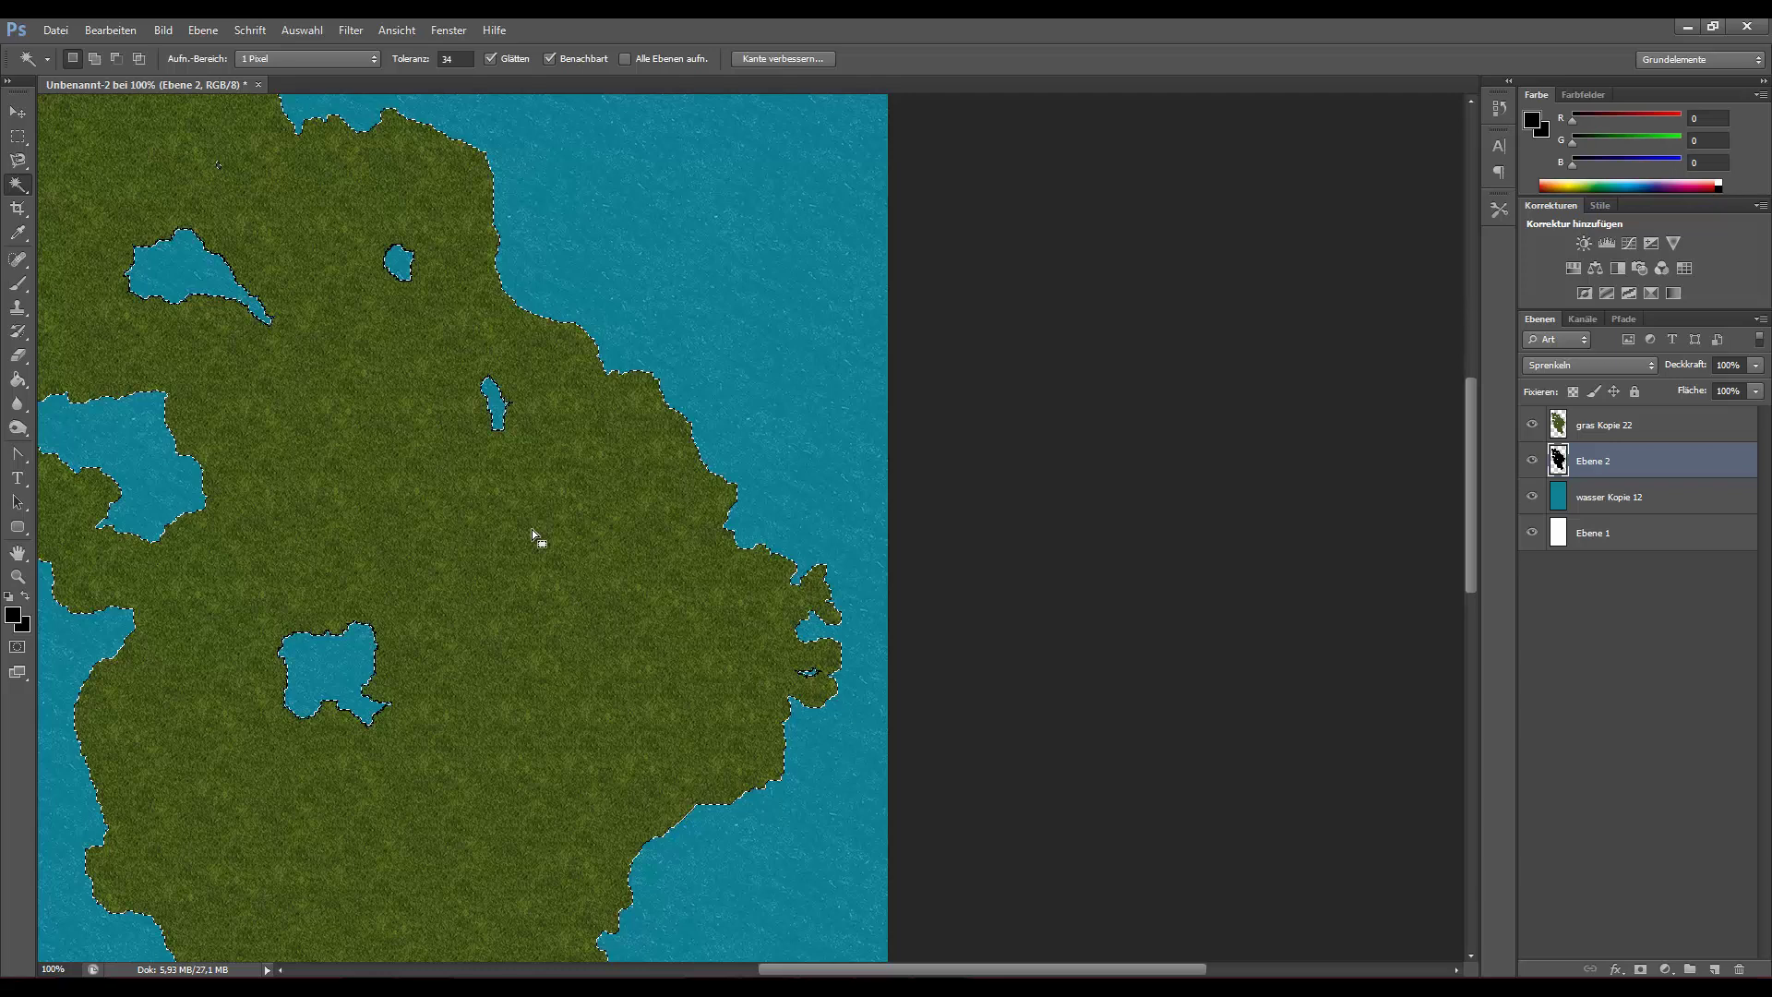
# Stroke the coastline selection 3 px black, Mitte, at 75% opacity.
pyautogui.moveTo(892, 970); pyautogui.dragTo(776, 969)
pyautogui.click(111, 30)
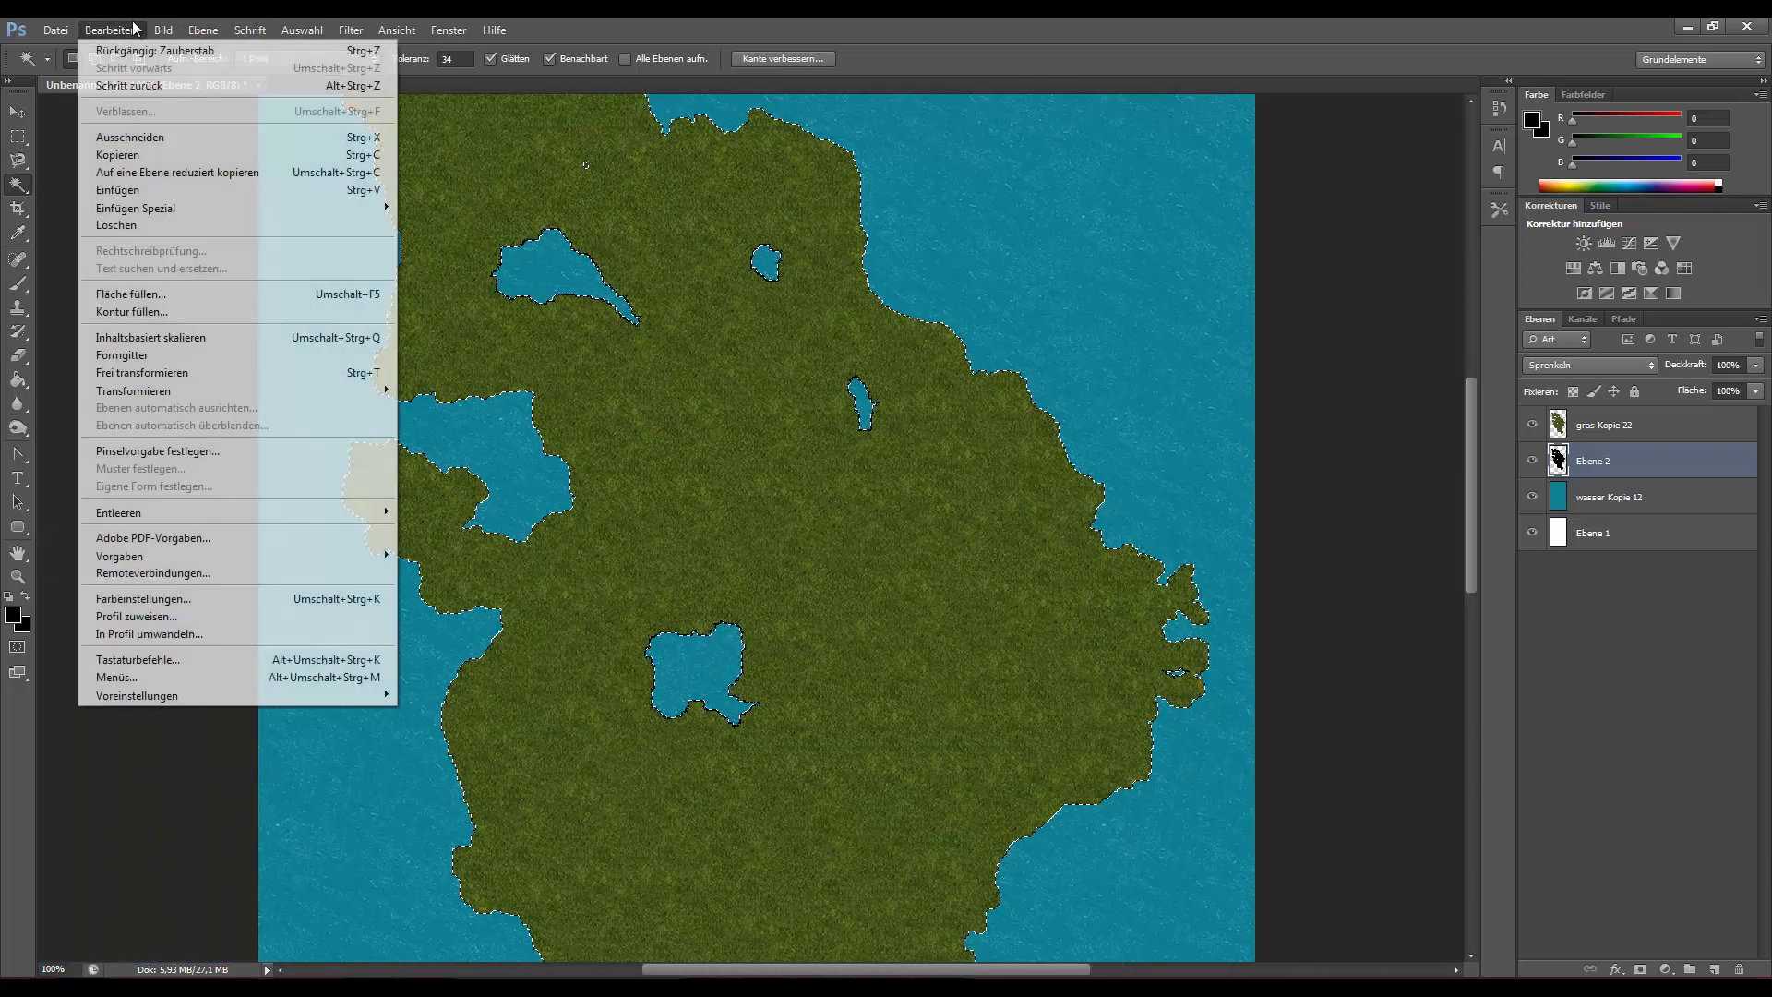
pyautogui.click(184, 311)
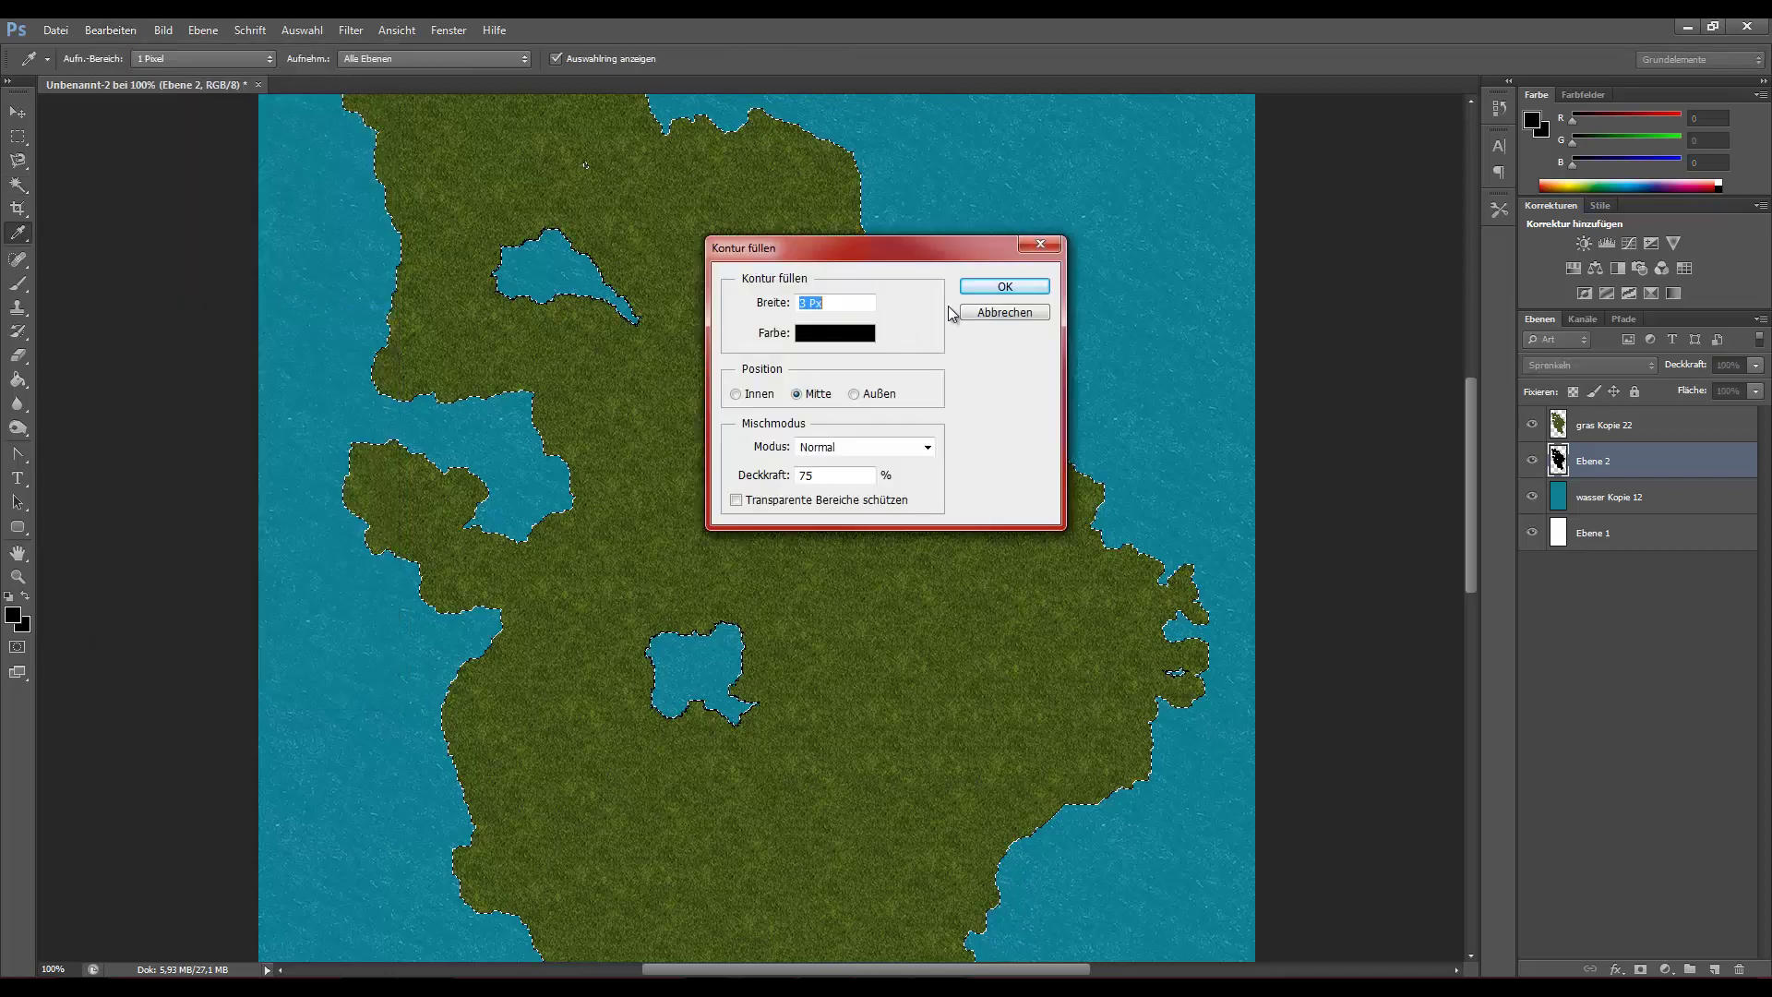
pyautogui.click(1005, 286)
pyautogui.press('w')
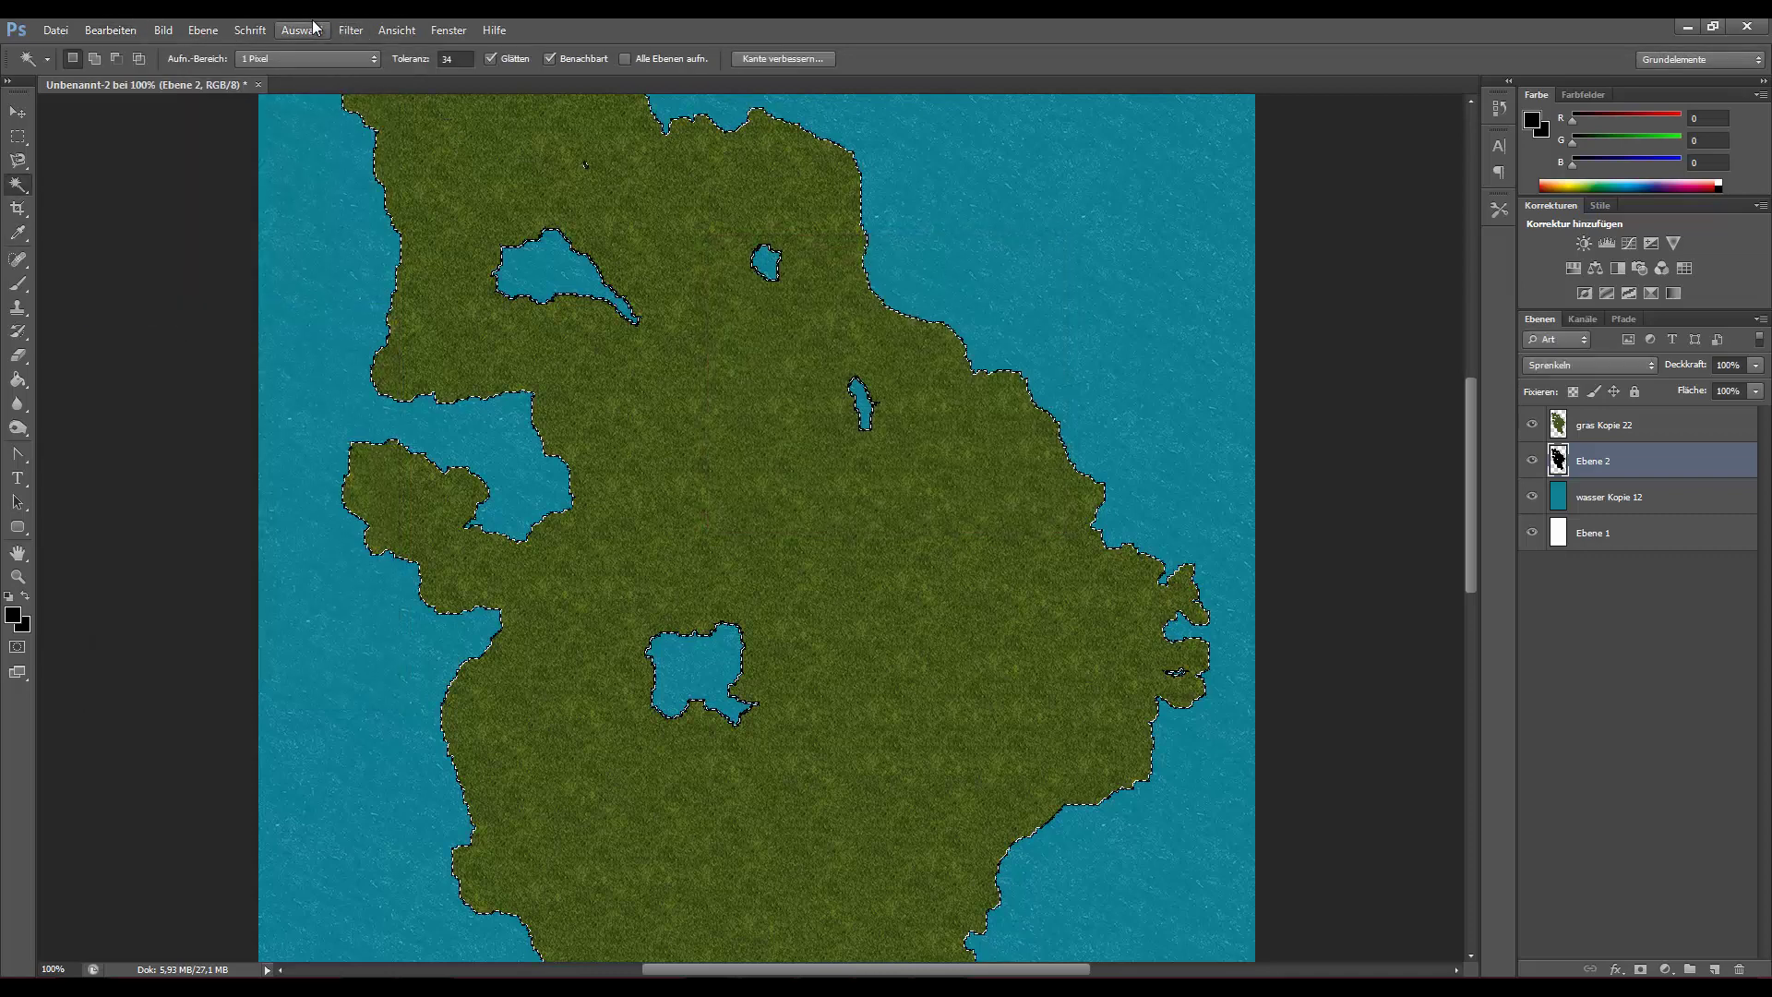
# Invert the selection, then clear it with Auswahl aufheben.
pyautogui.click(305, 29)
pyautogui.click(335, 101)
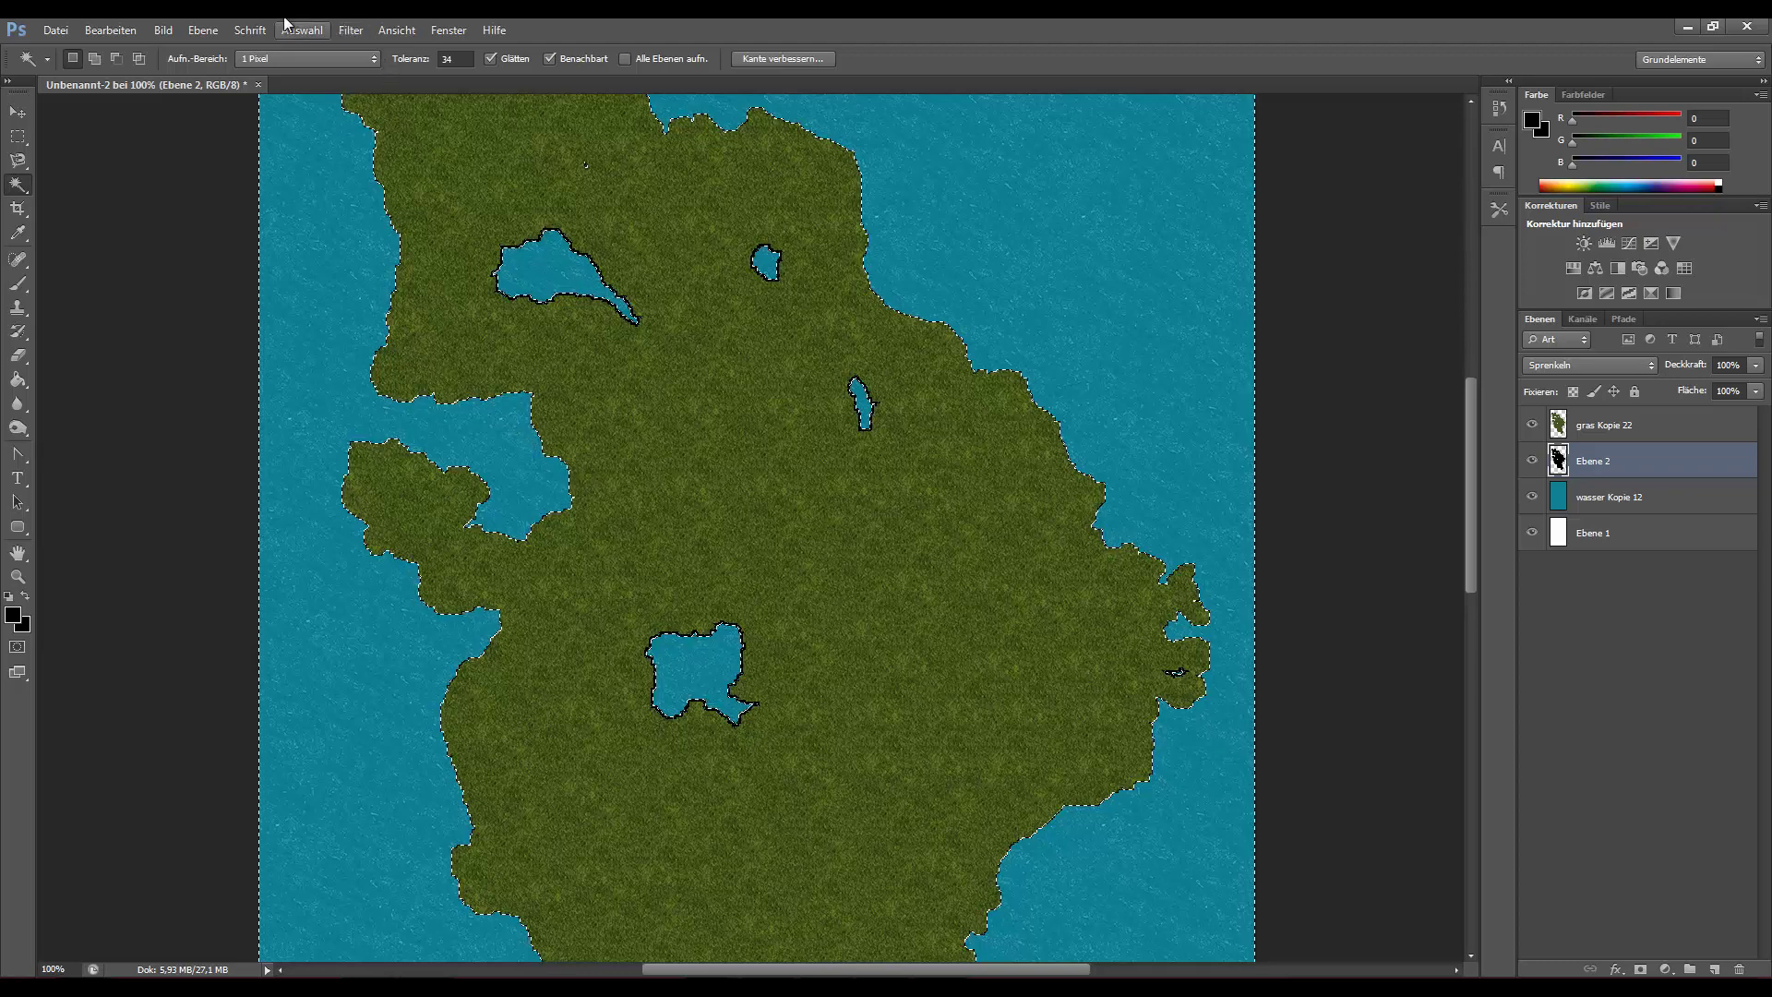
pyautogui.click(286, 23)
pyautogui.click(333, 69)
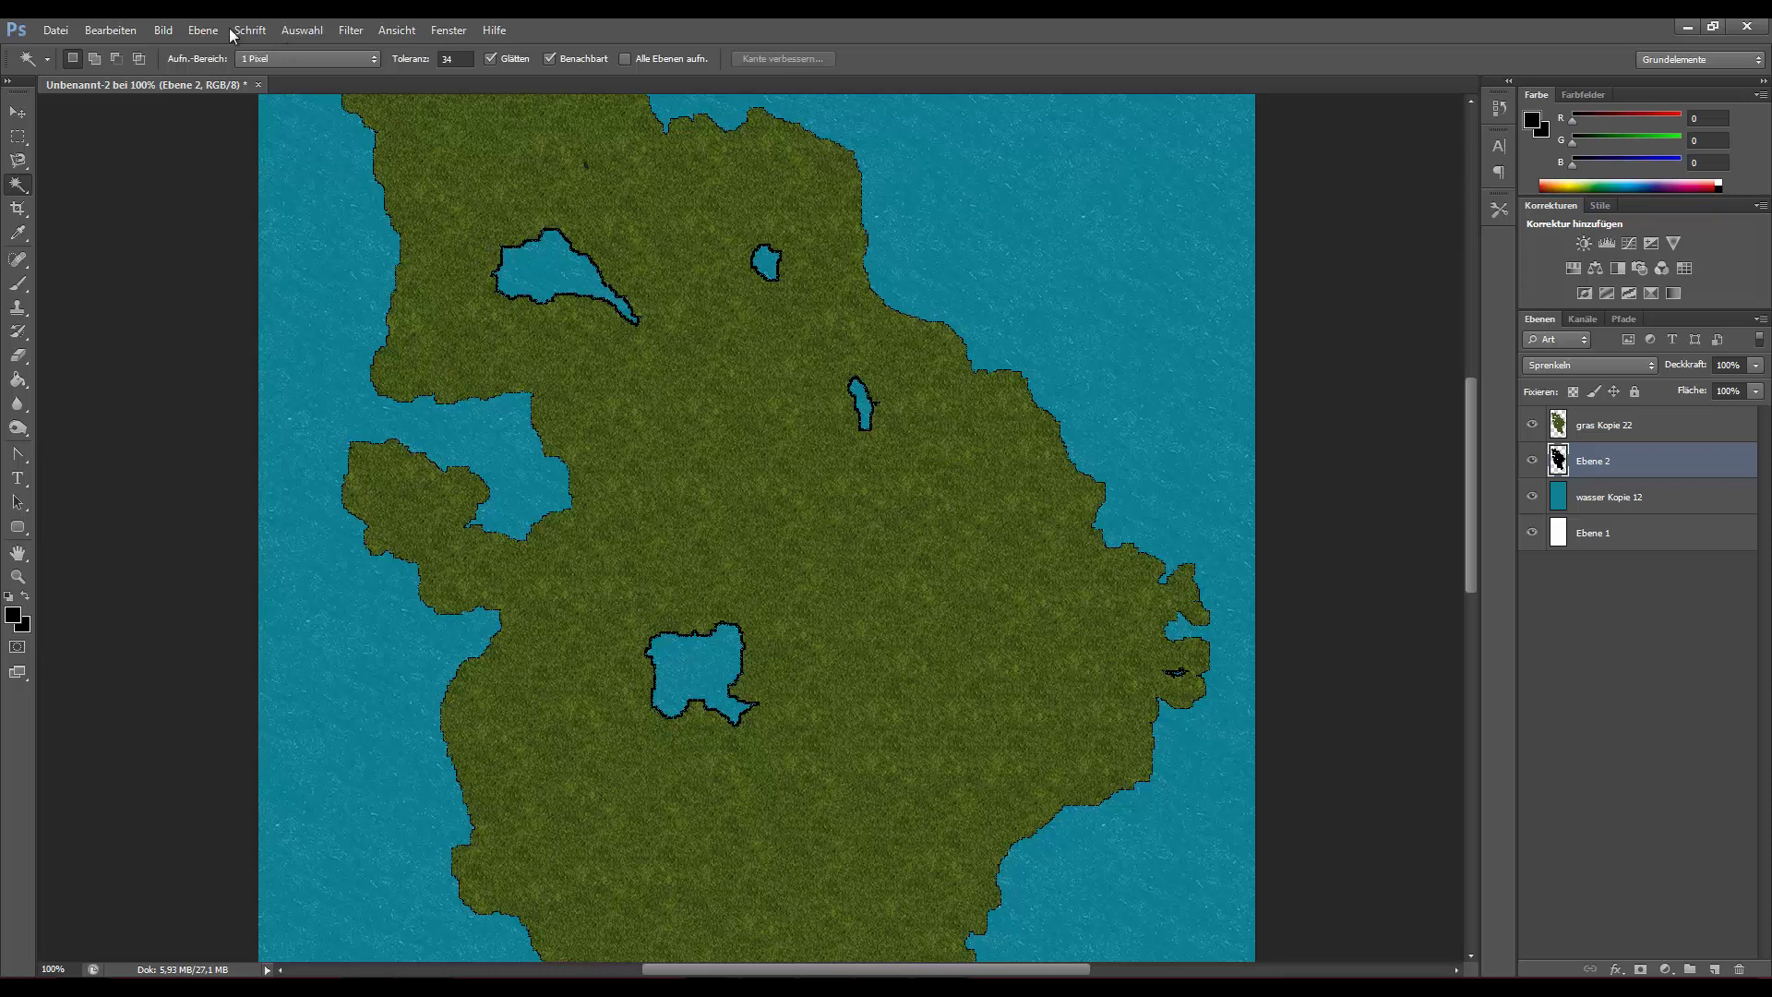
# Step back through the history (Schritt zurück) until every black stroke is removed.
pyautogui.click(132, 28)
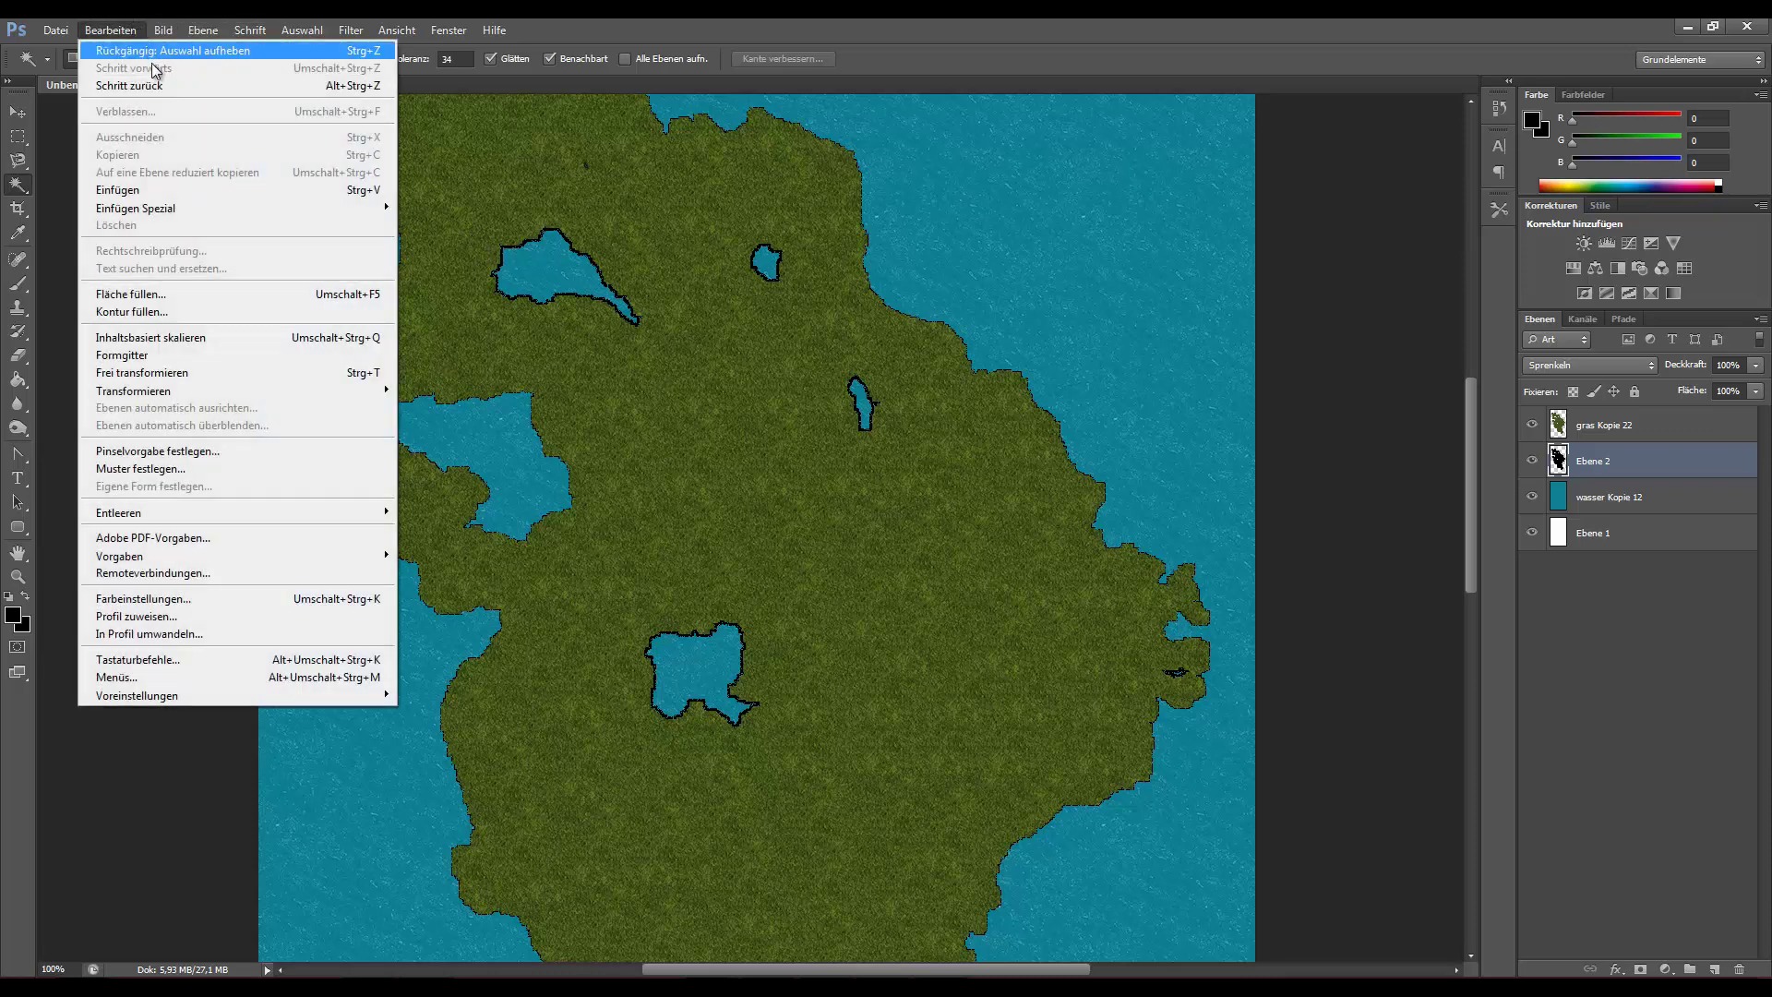
pyautogui.click(153, 85)
pyautogui.click(112, 31)
pyautogui.click(138, 85)
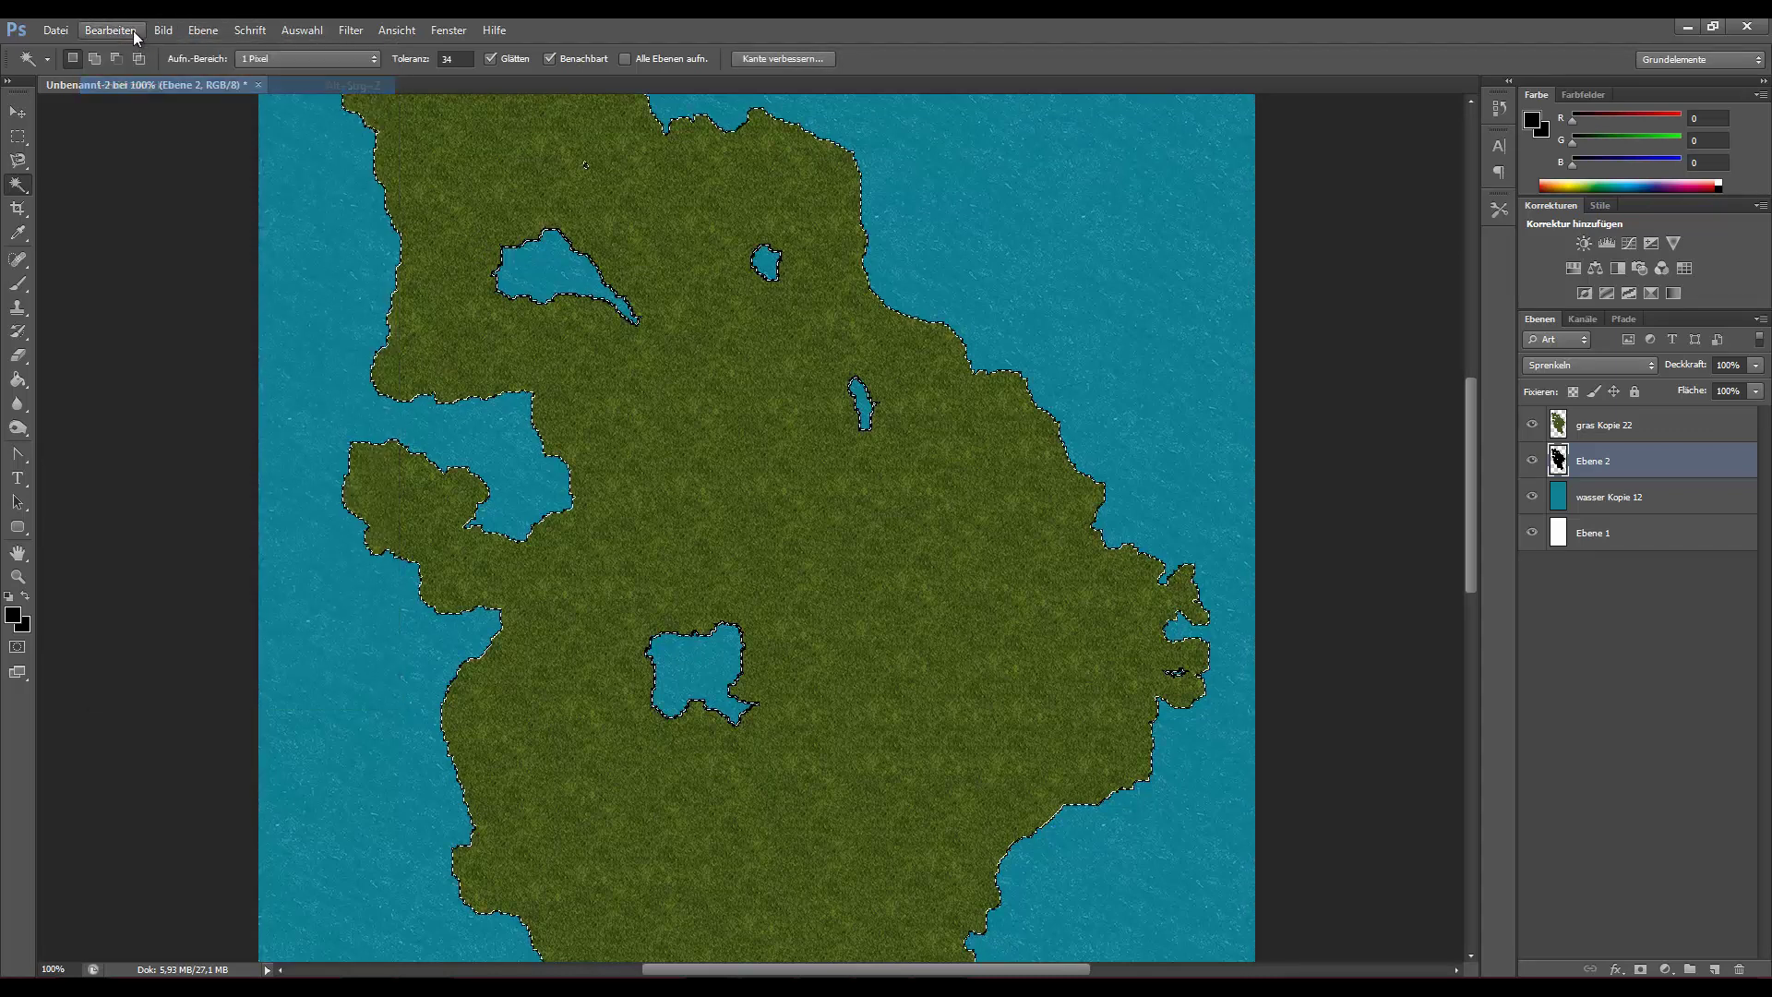
pyautogui.click(129, 30)
pyautogui.click(135, 83)
pyautogui.click(112, 30)
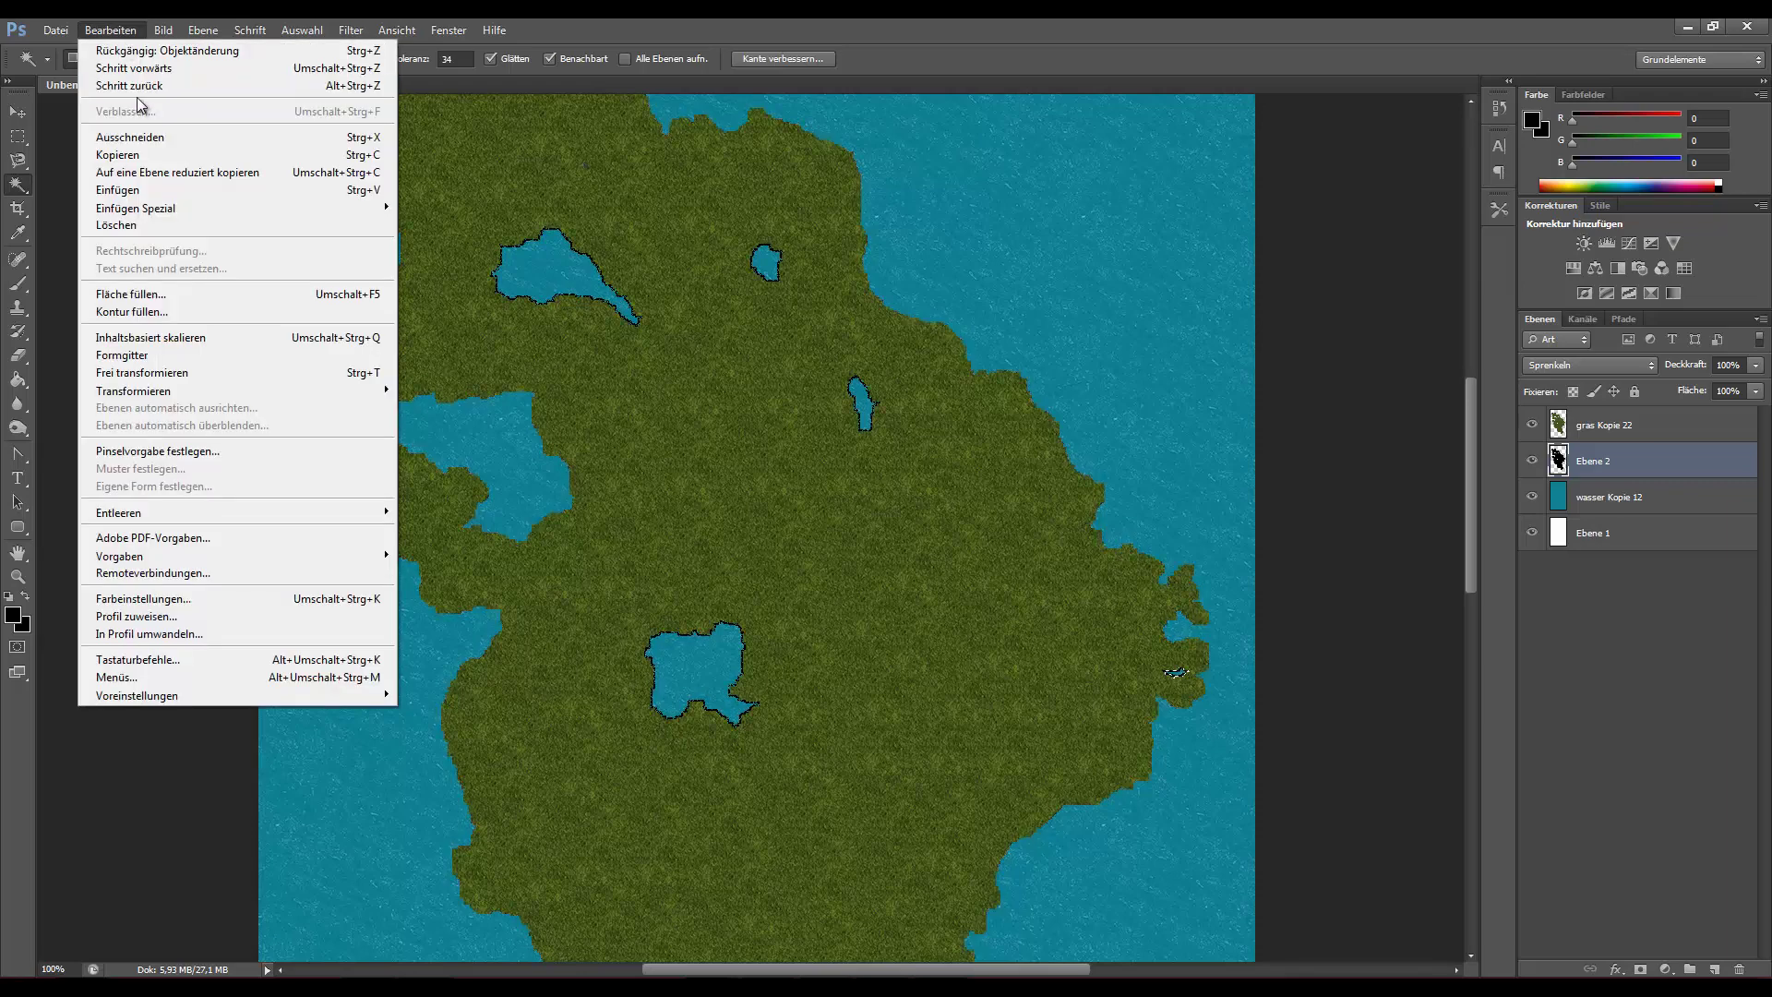
pyautogui.click(134, 85)
pyautogui.click(118, 30)
pyautogui.click(137, 85)
pyautogui.click(118, 29)
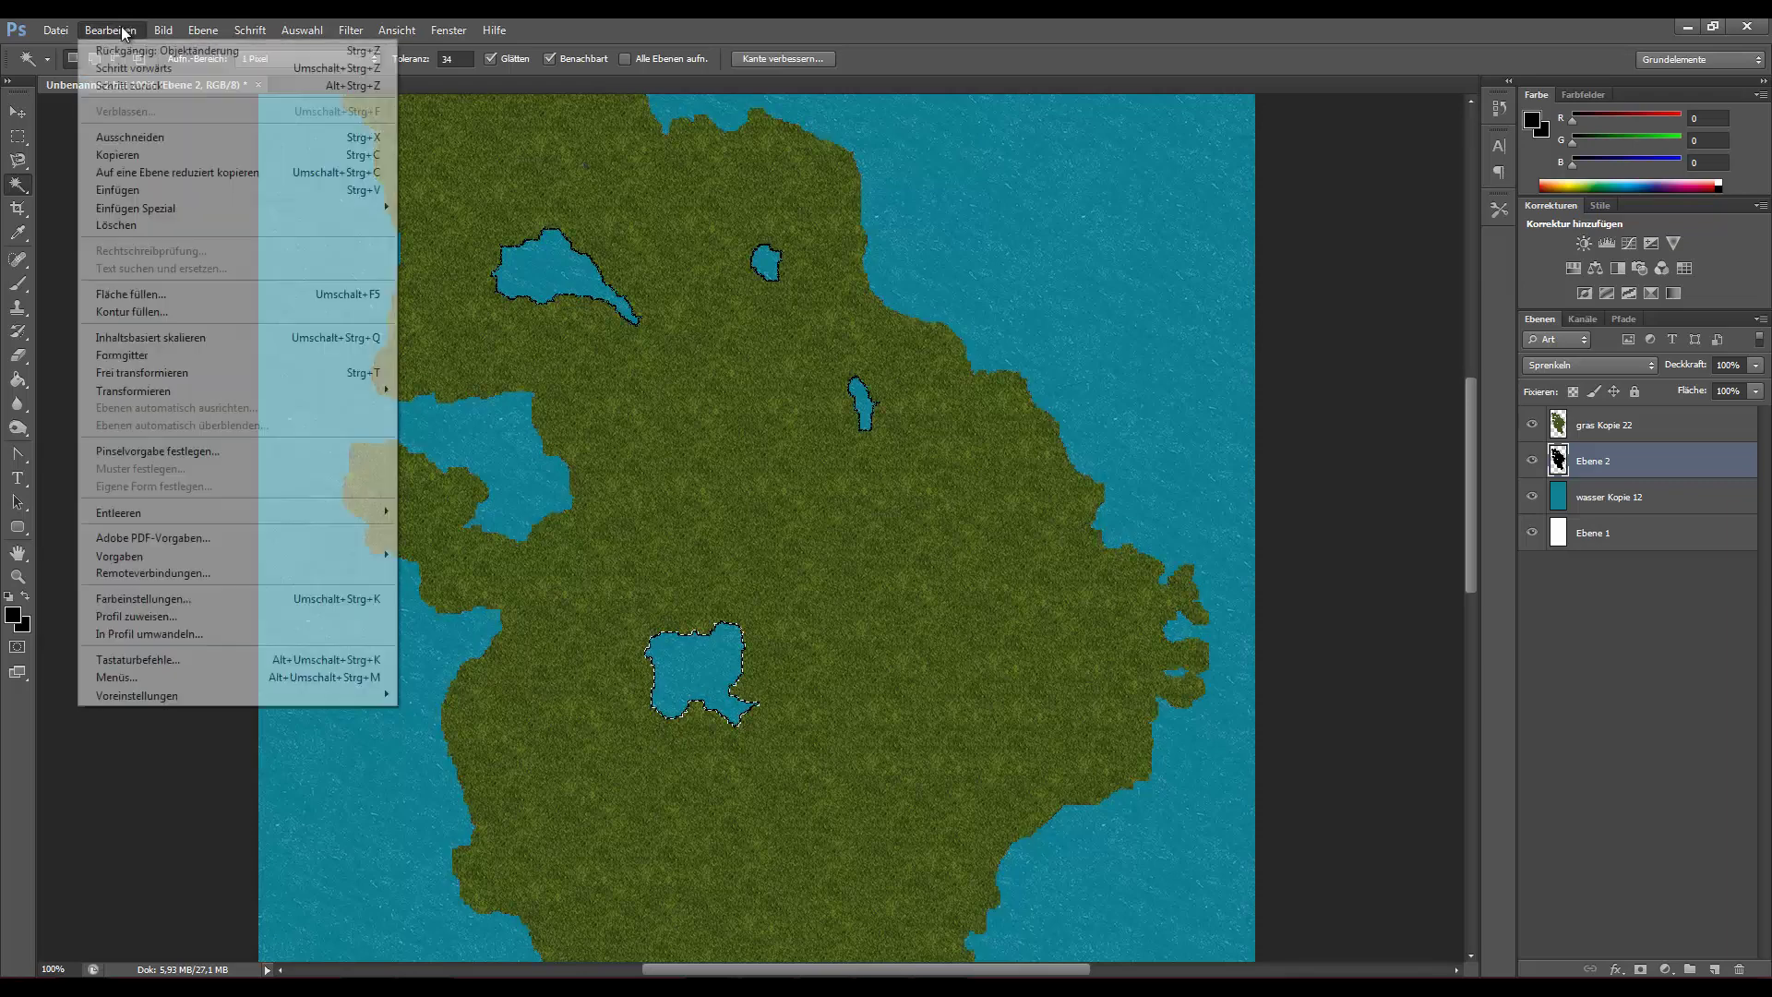
pyautogui.click(136, 86)
pyautogui.click(118, 30)
pyautogui.click(136, 85)
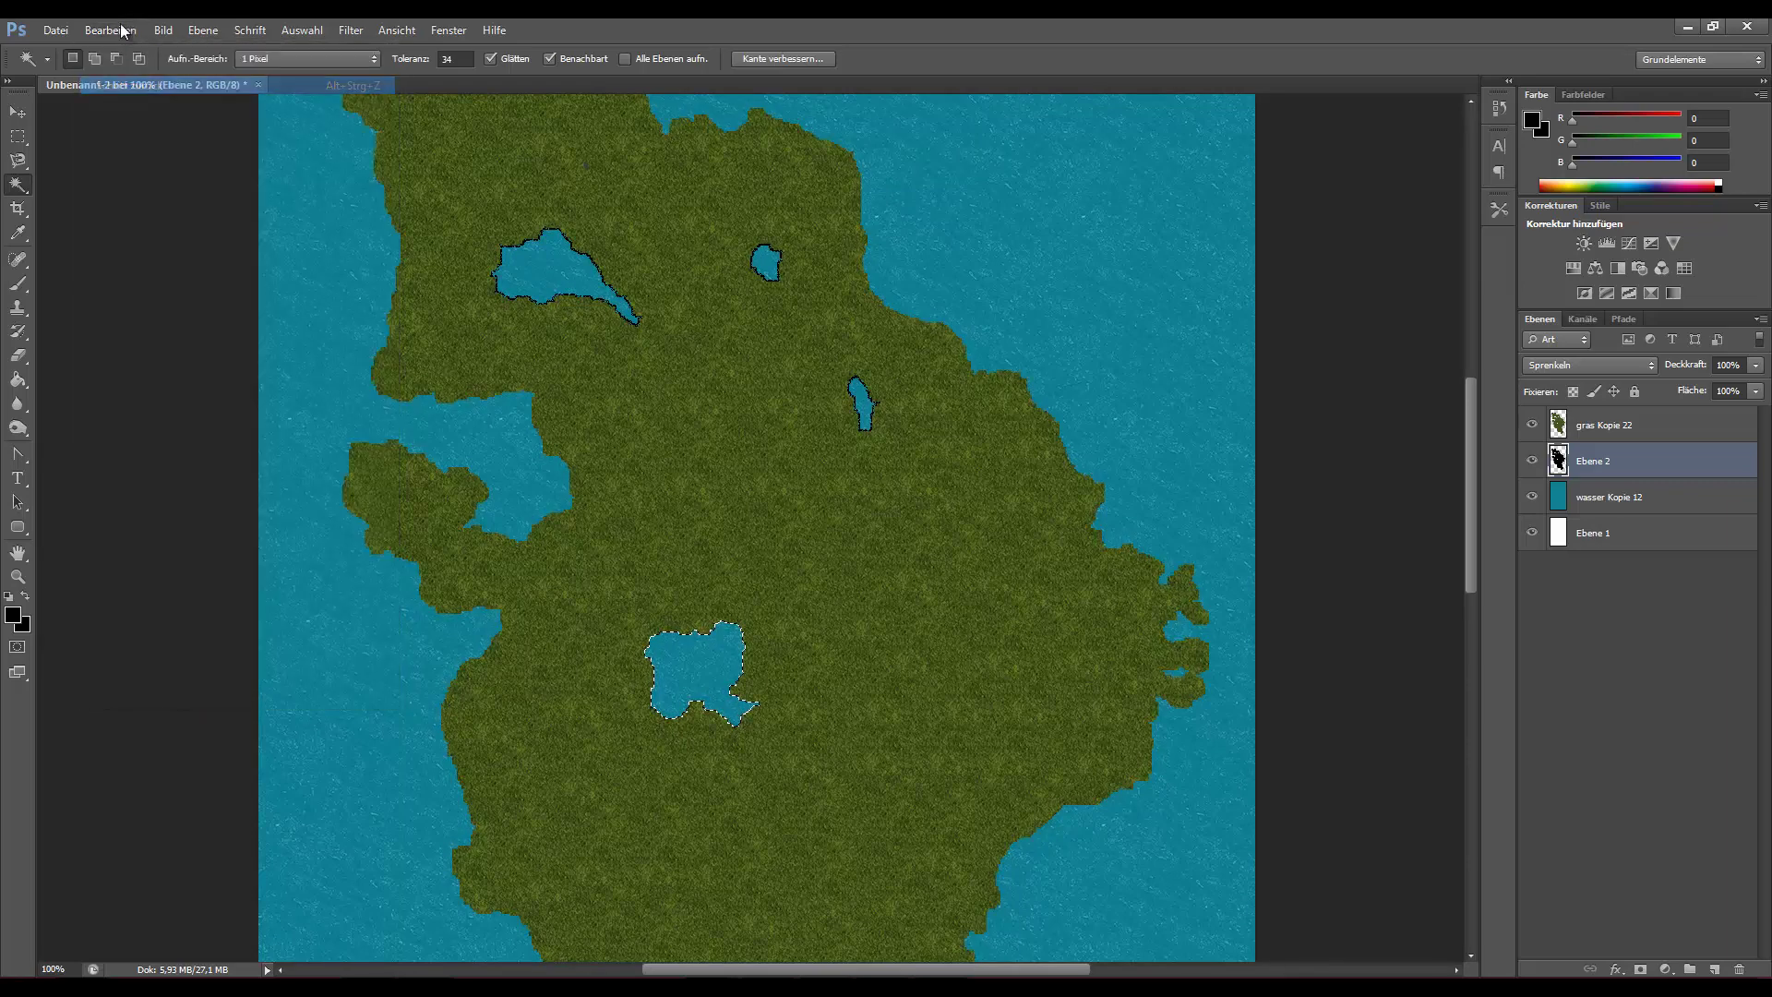
pyautogui.click(118, 30)
pyautogui.click(137, 86)
pyautogui.click(118, 30)
pyautogui.click(136, 86)
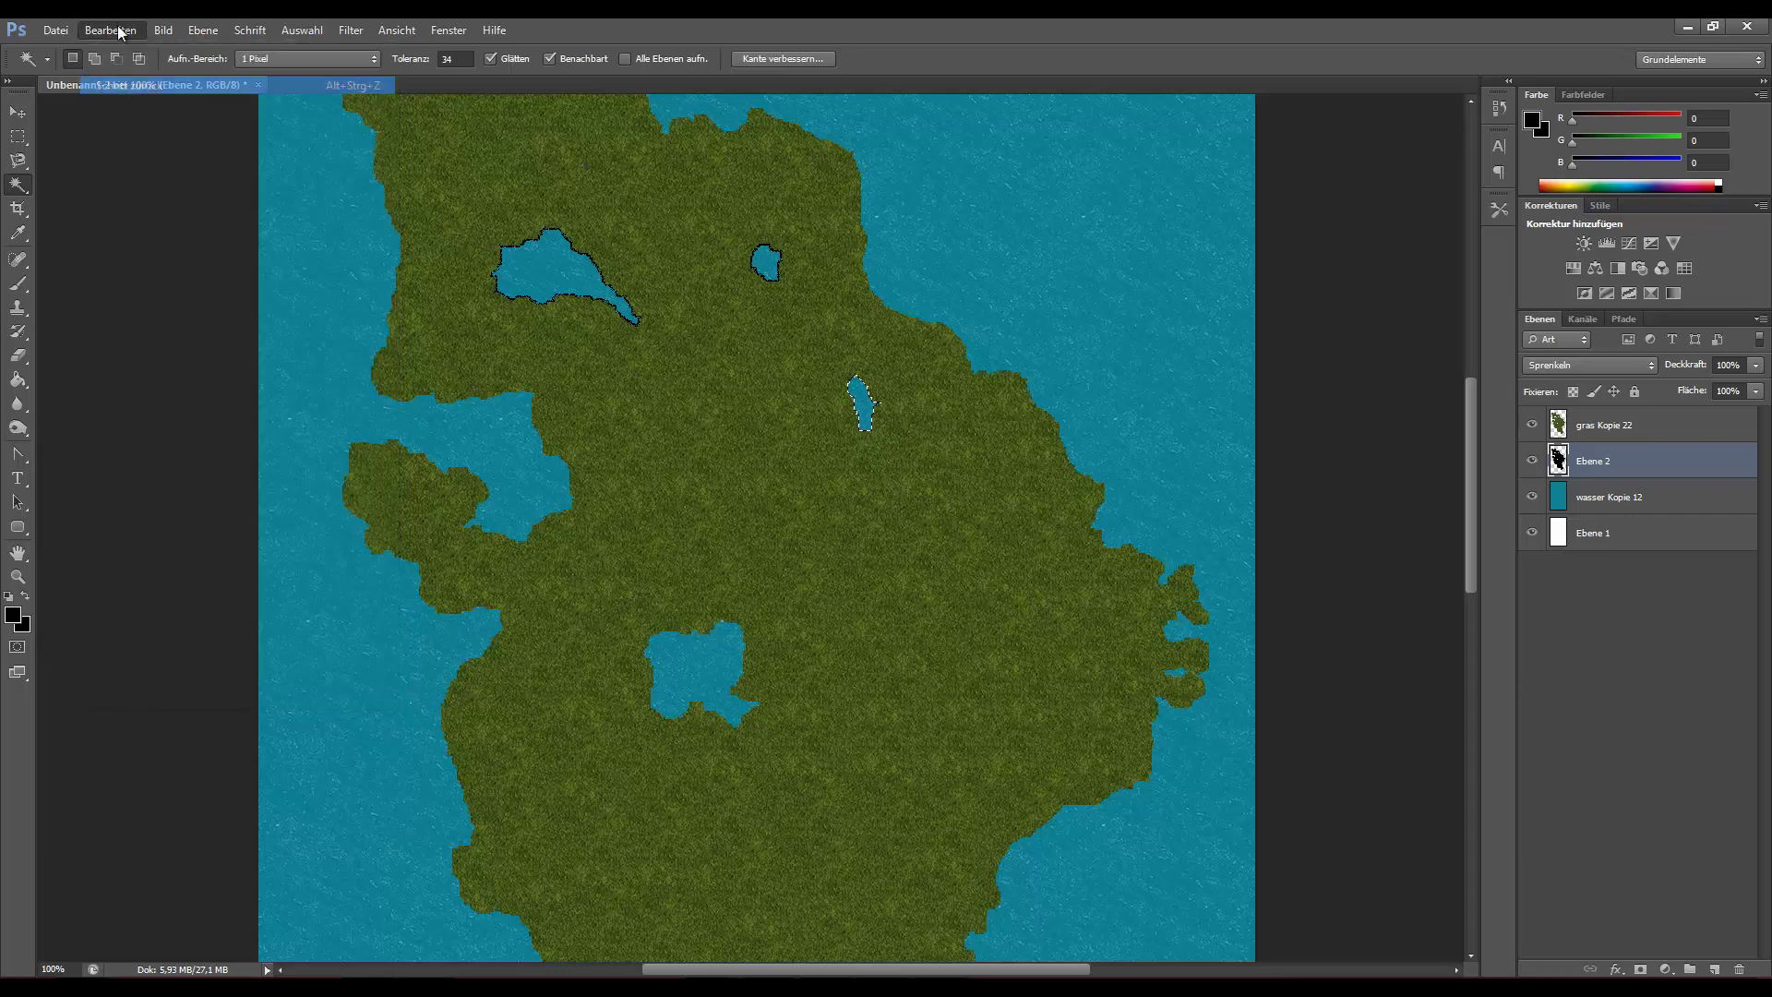
pyautogui.click(118, 30)
pyautogui.click(136, 86)
pyautogui.click(118, 30)
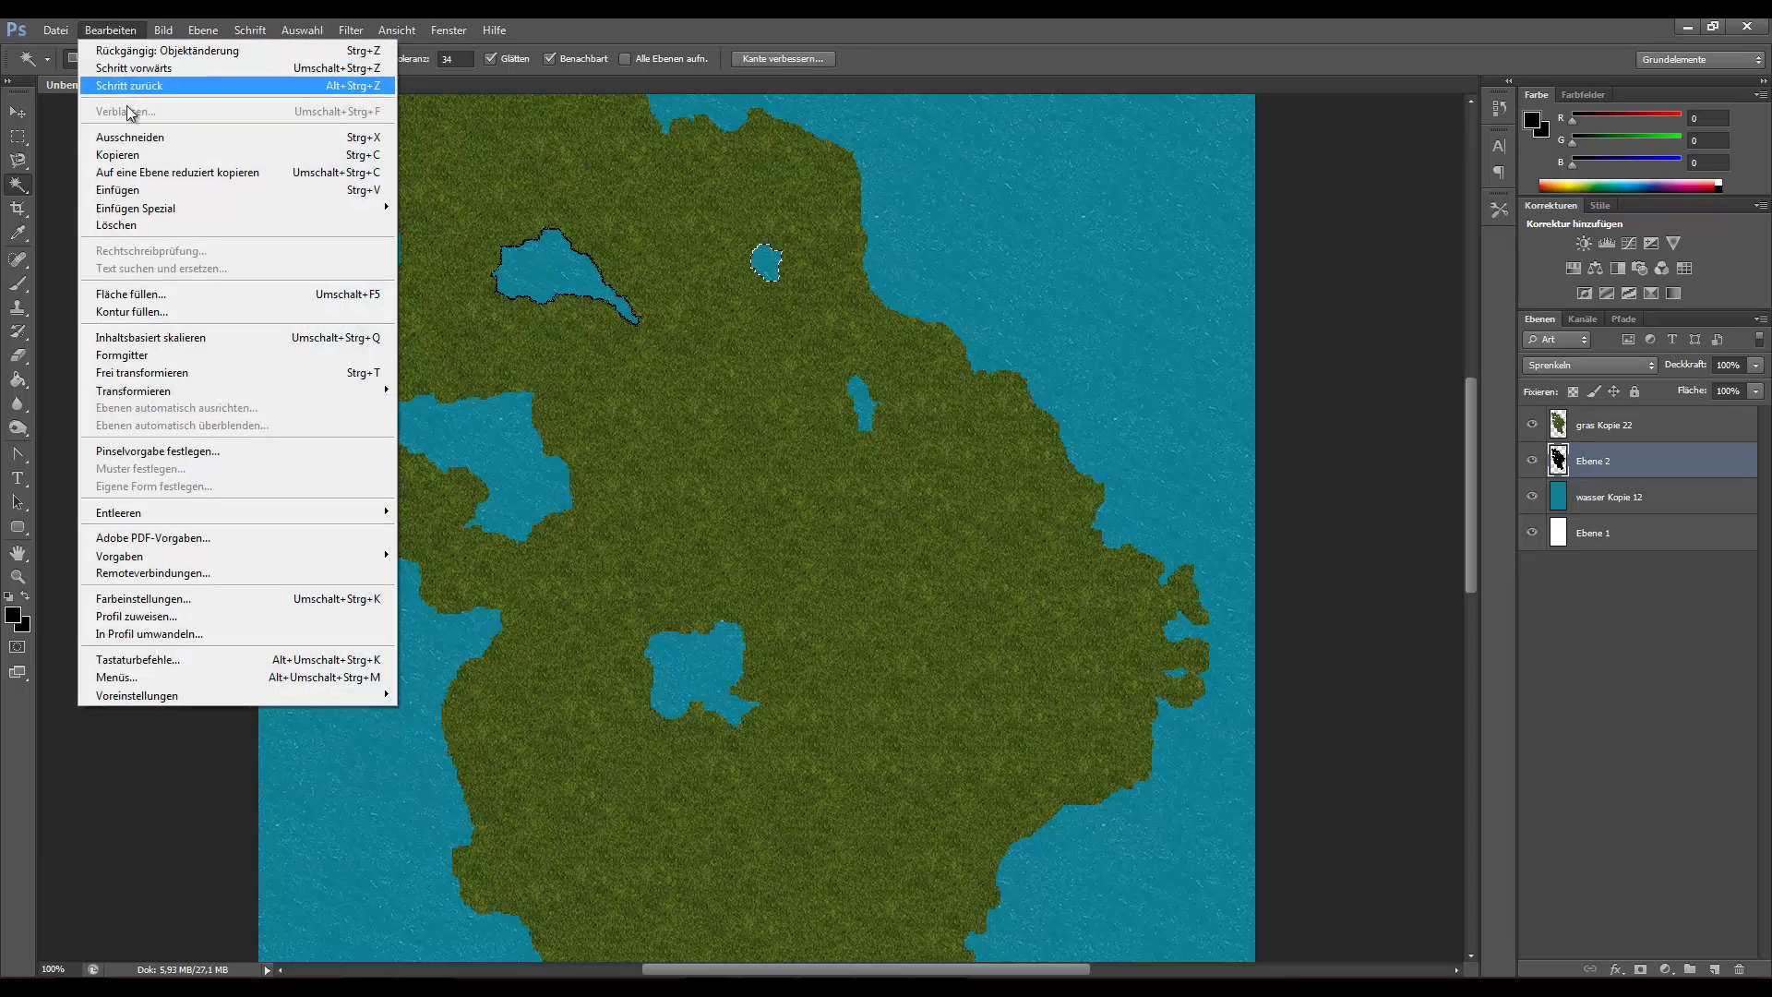
pyautogui.click(125, 86)
pyautogui.click(119, 30)
pyautogui.click(120, 86)
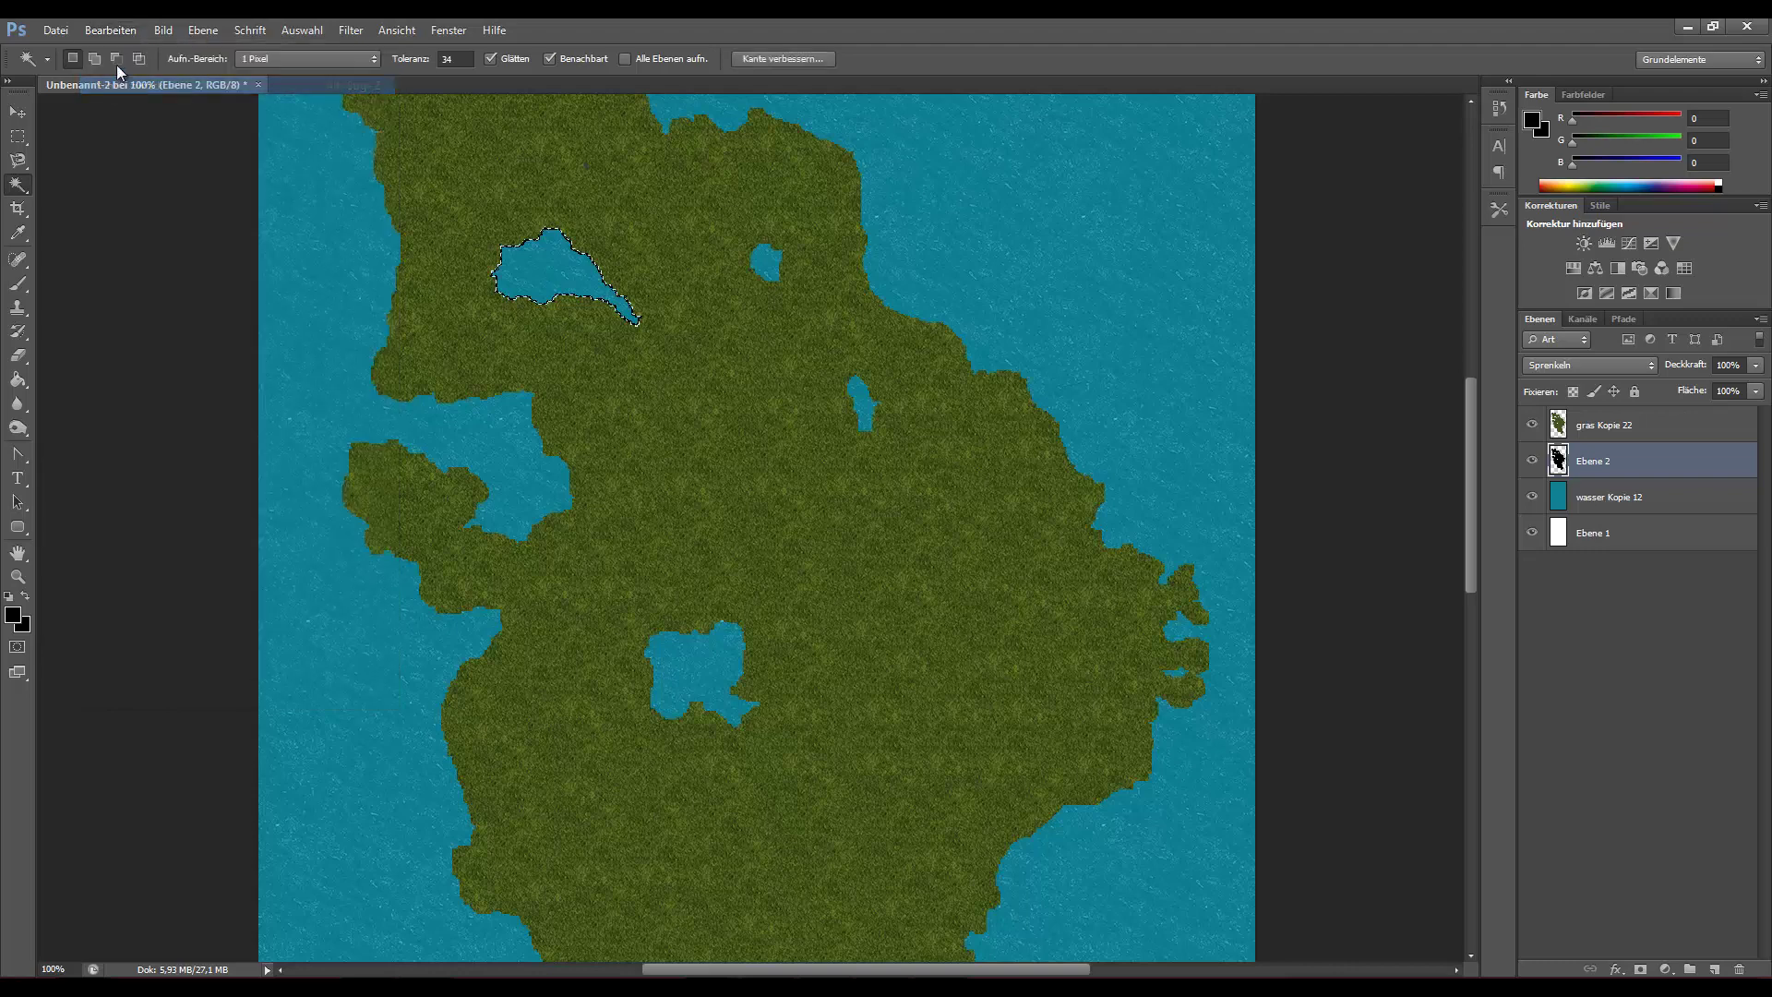
pyautogui.click(119, 30)
pyautogui.click(118, 86)
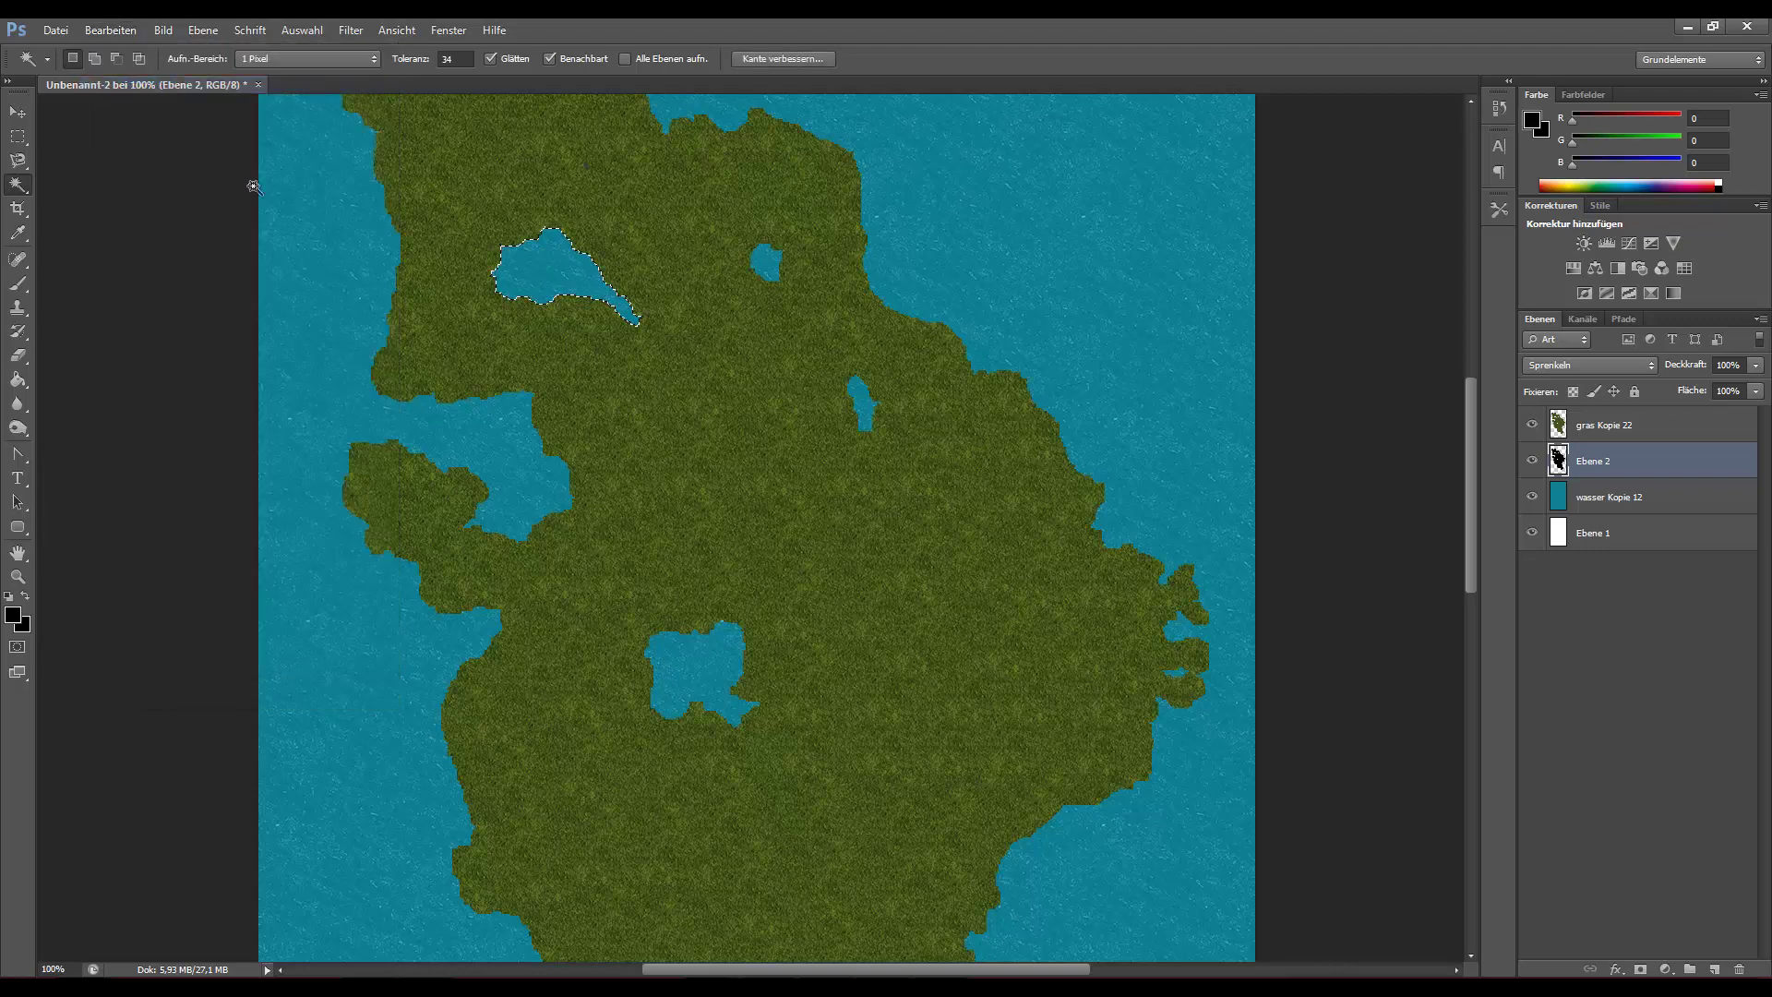
# Stroke the whole coastline and lakes in one 3 px black pass, then deselect.
pyautogui.hotkey('ctrl', 'alt', 'z')
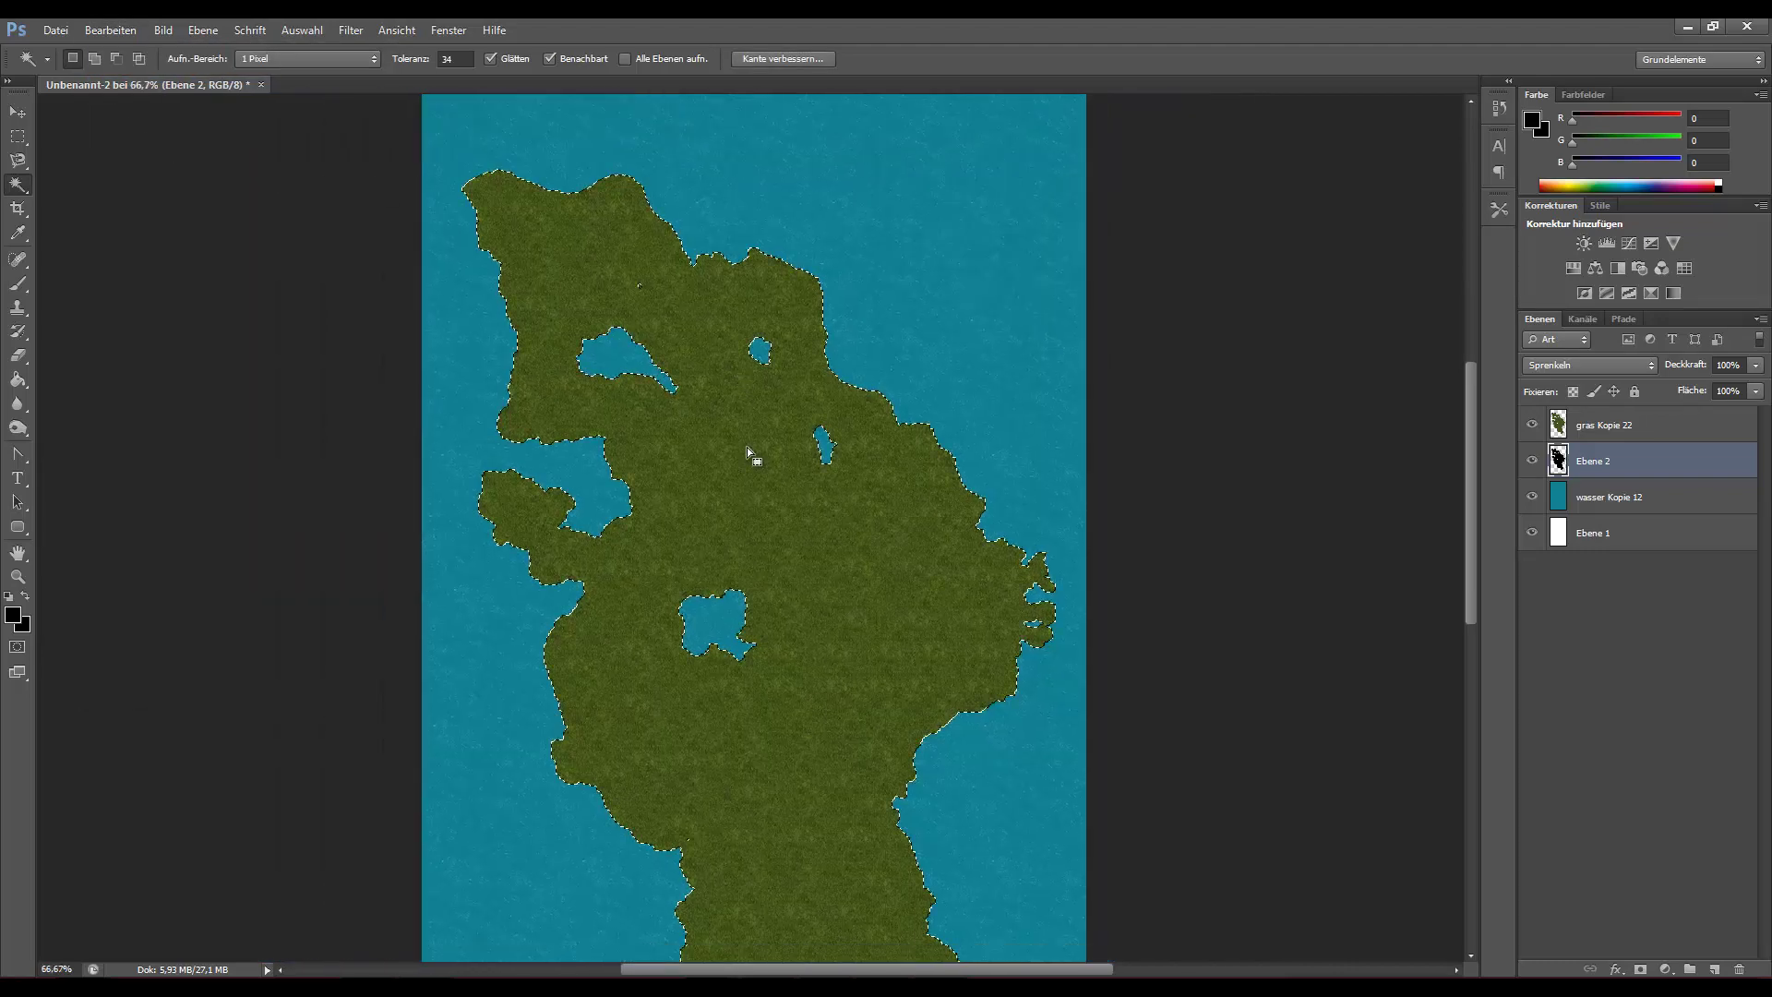
pyautogui.click(130, 27)
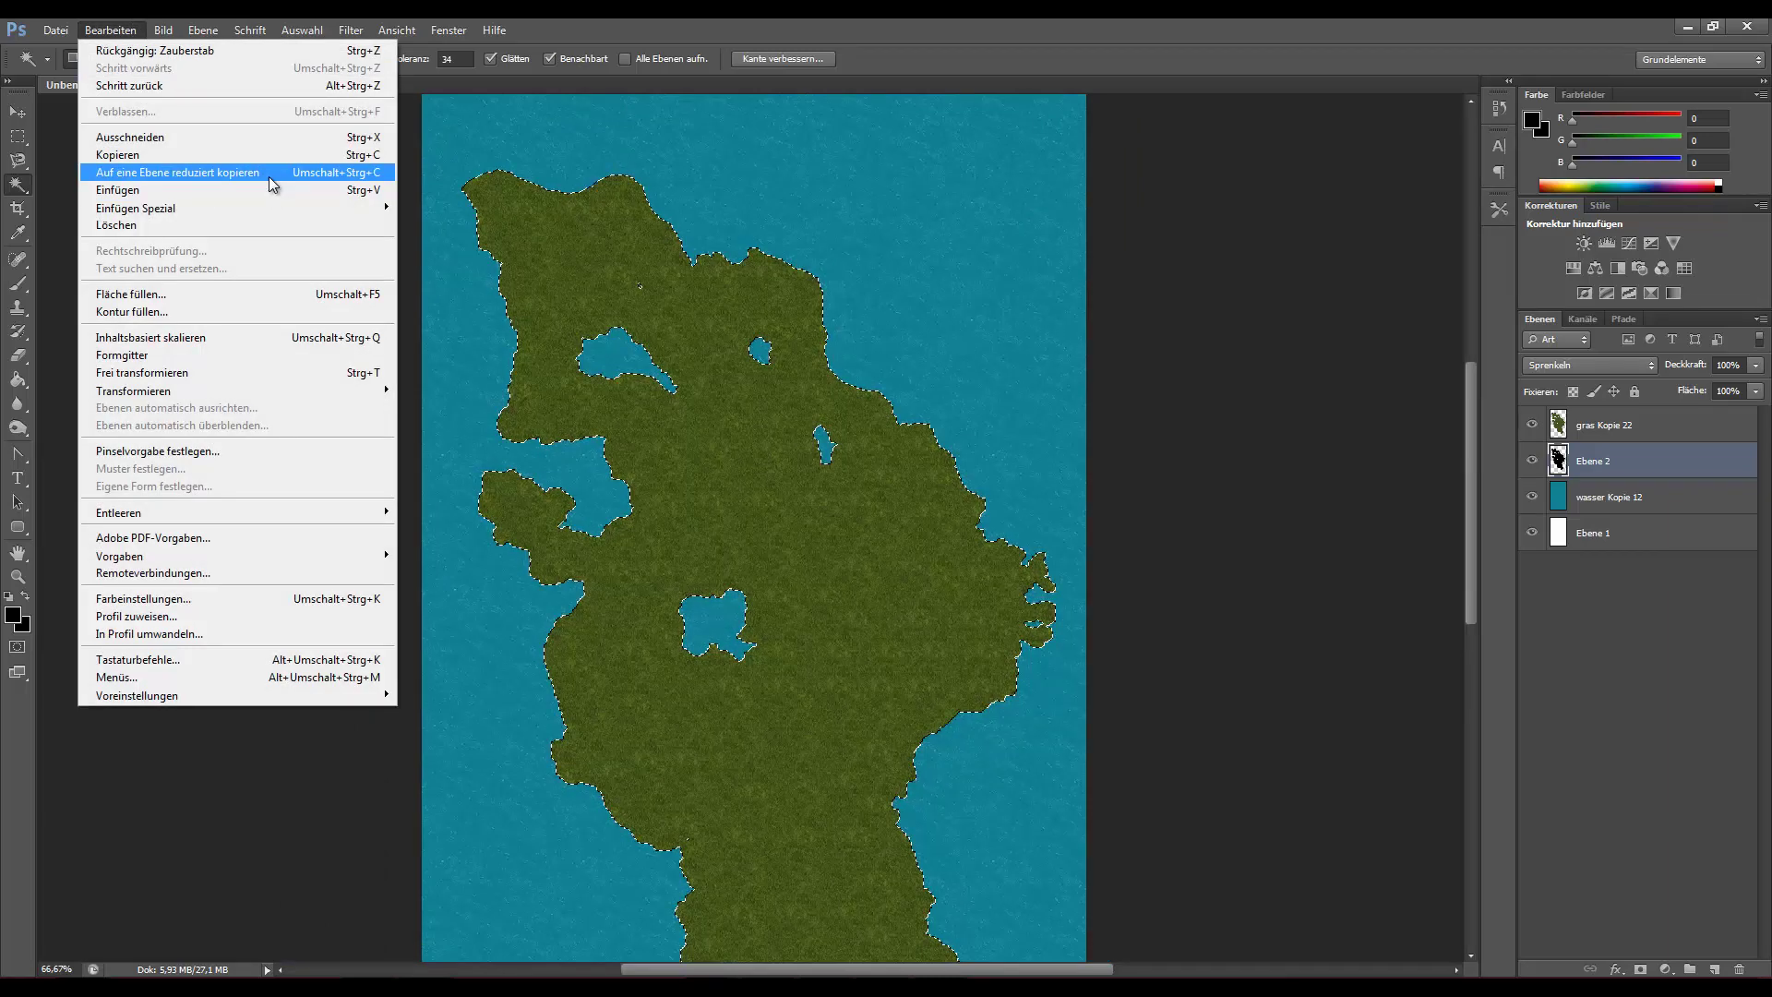
pyautogui.click(170, 312)
pyautogui.click(1003, 286)
pyautogui.press('w')
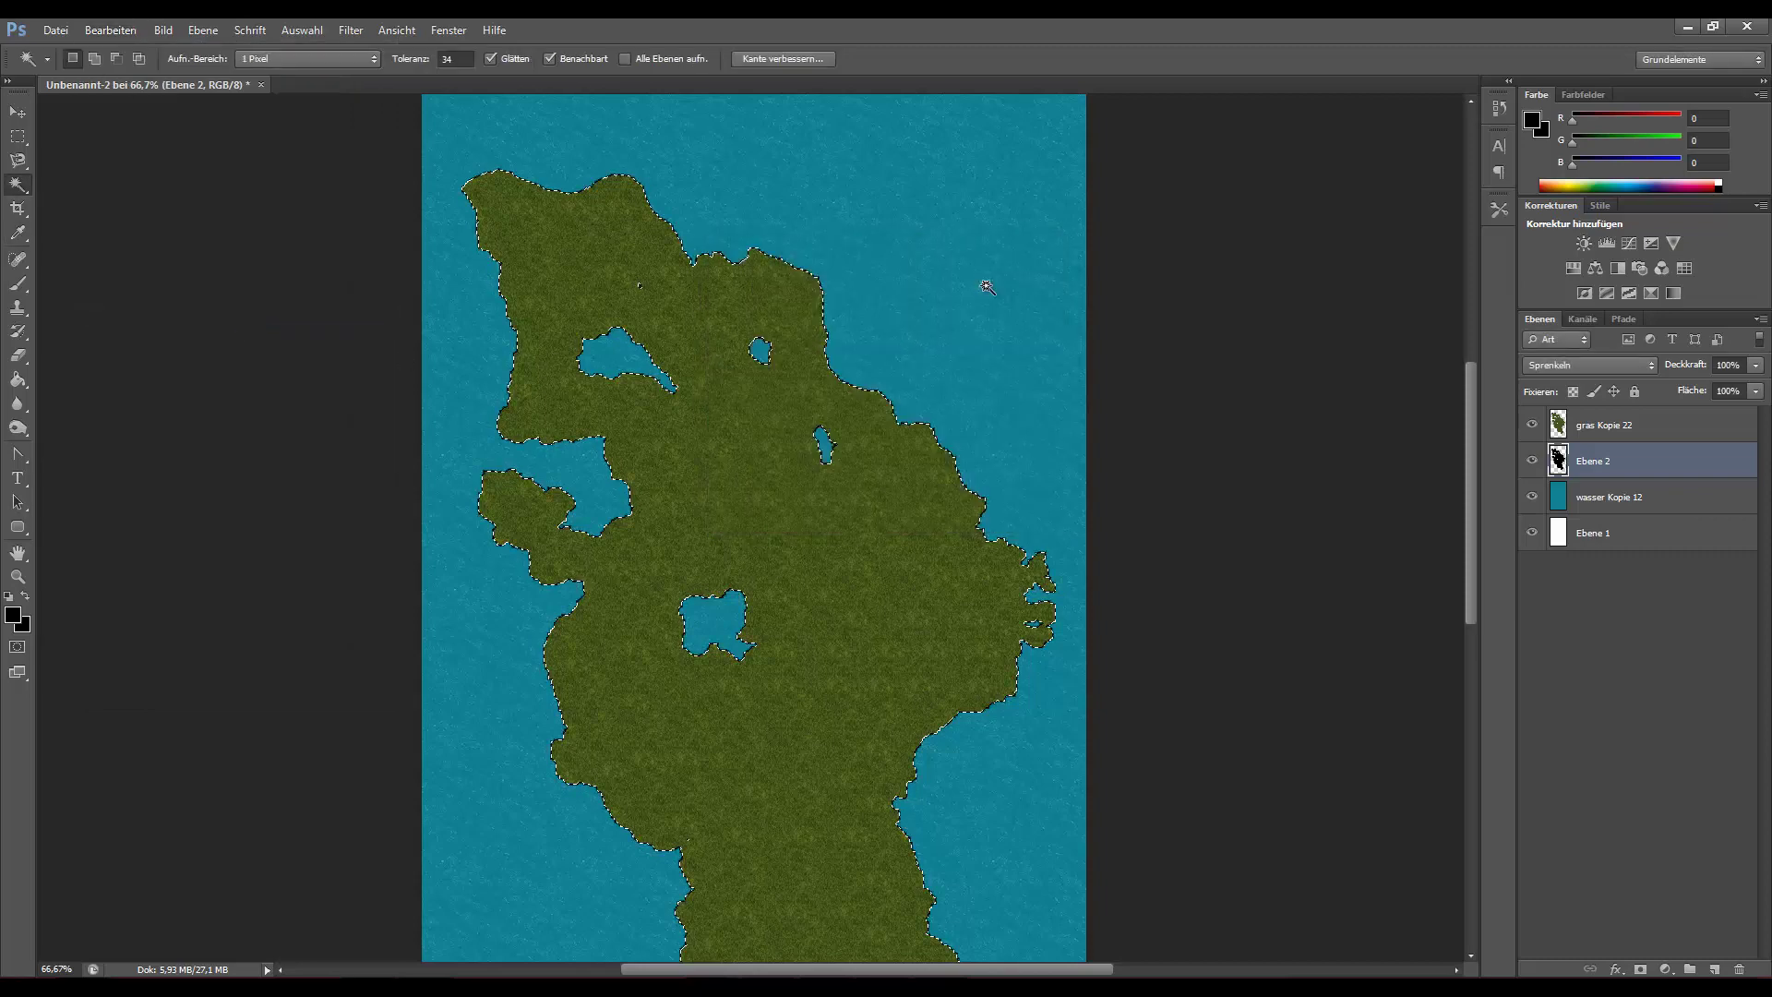
pyautogui.click(294, 30)
pyautogui.click(319, 67)
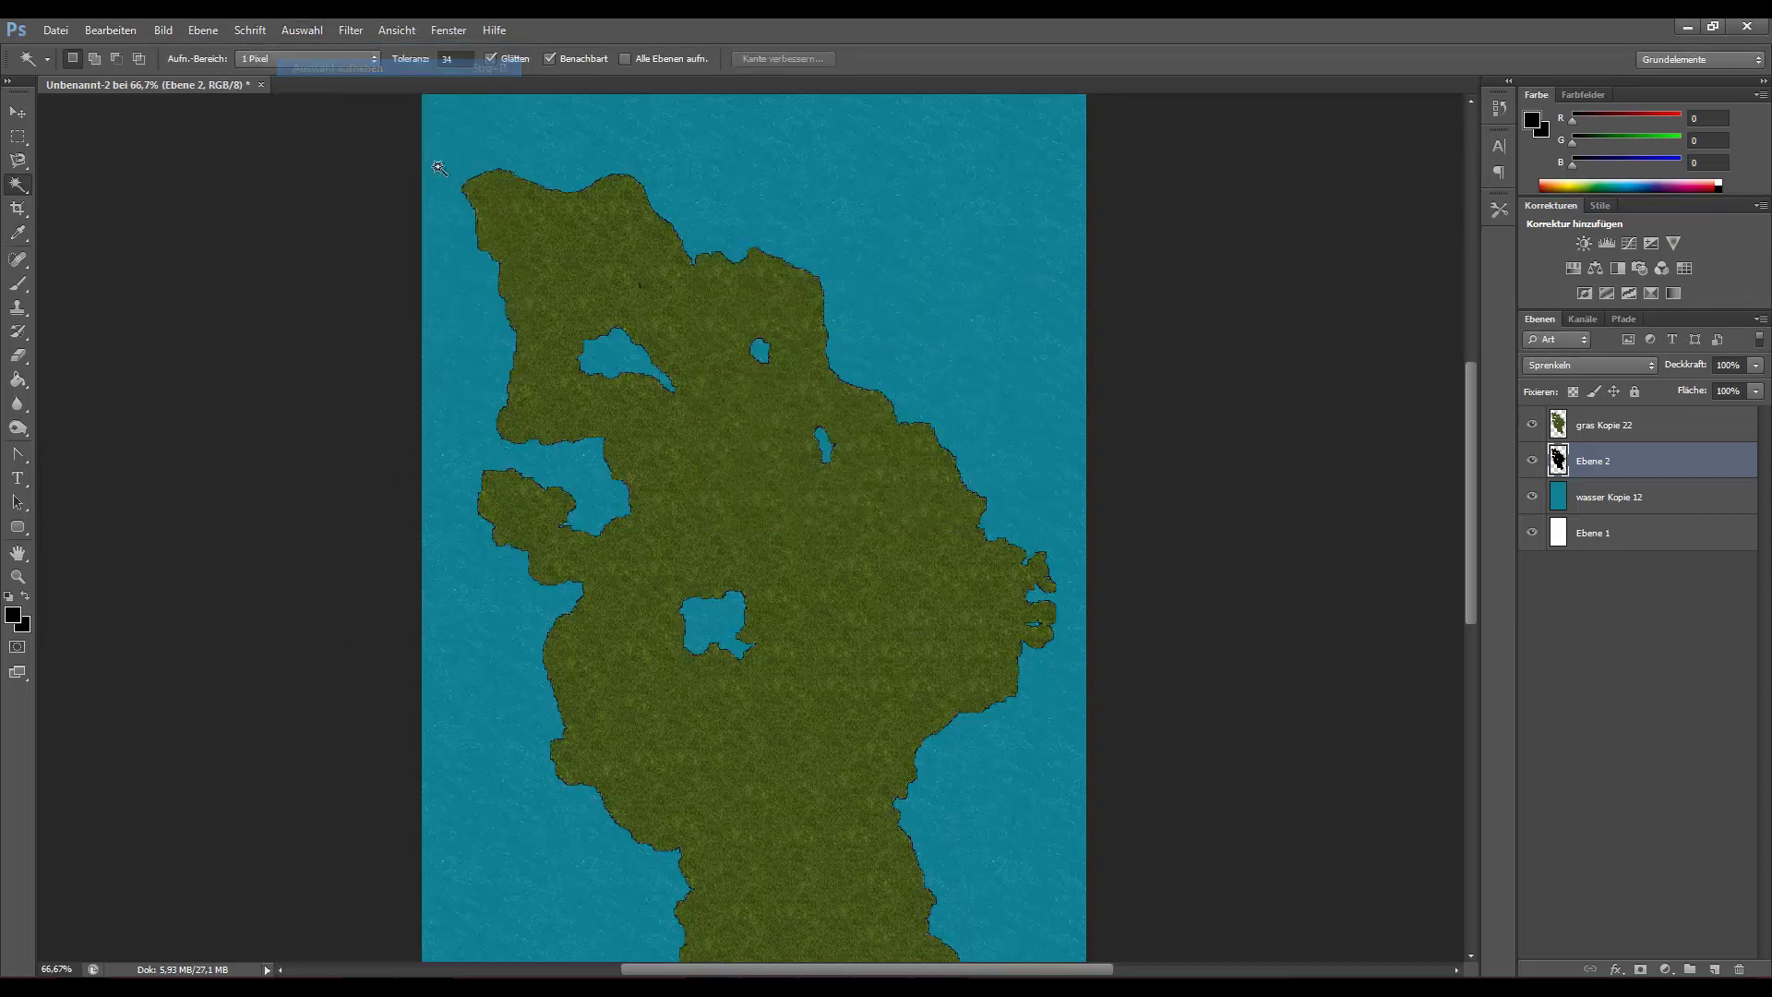
# Zoom in and back out to inspect the new outlines across the island.
pyautogui.hotkey('ctrl', '-')
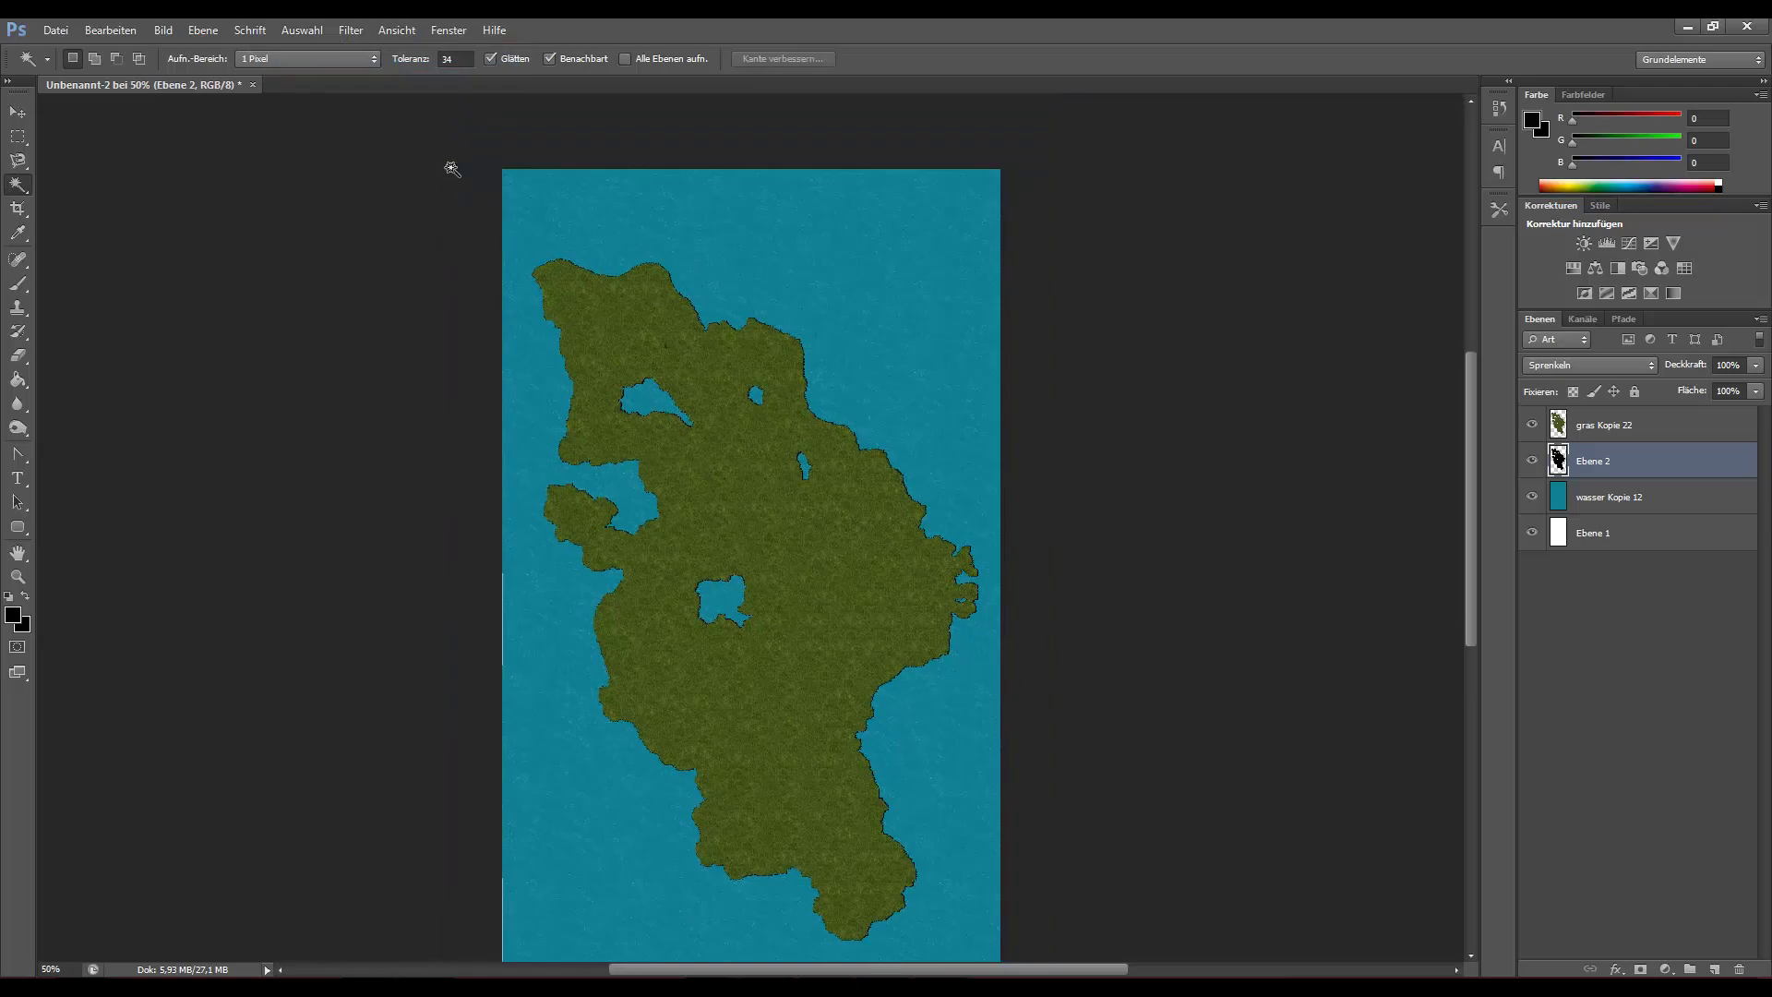
pyautogui.hotkey('ctrl', '+')
pyautogui.hotkey('ctrl', '+')
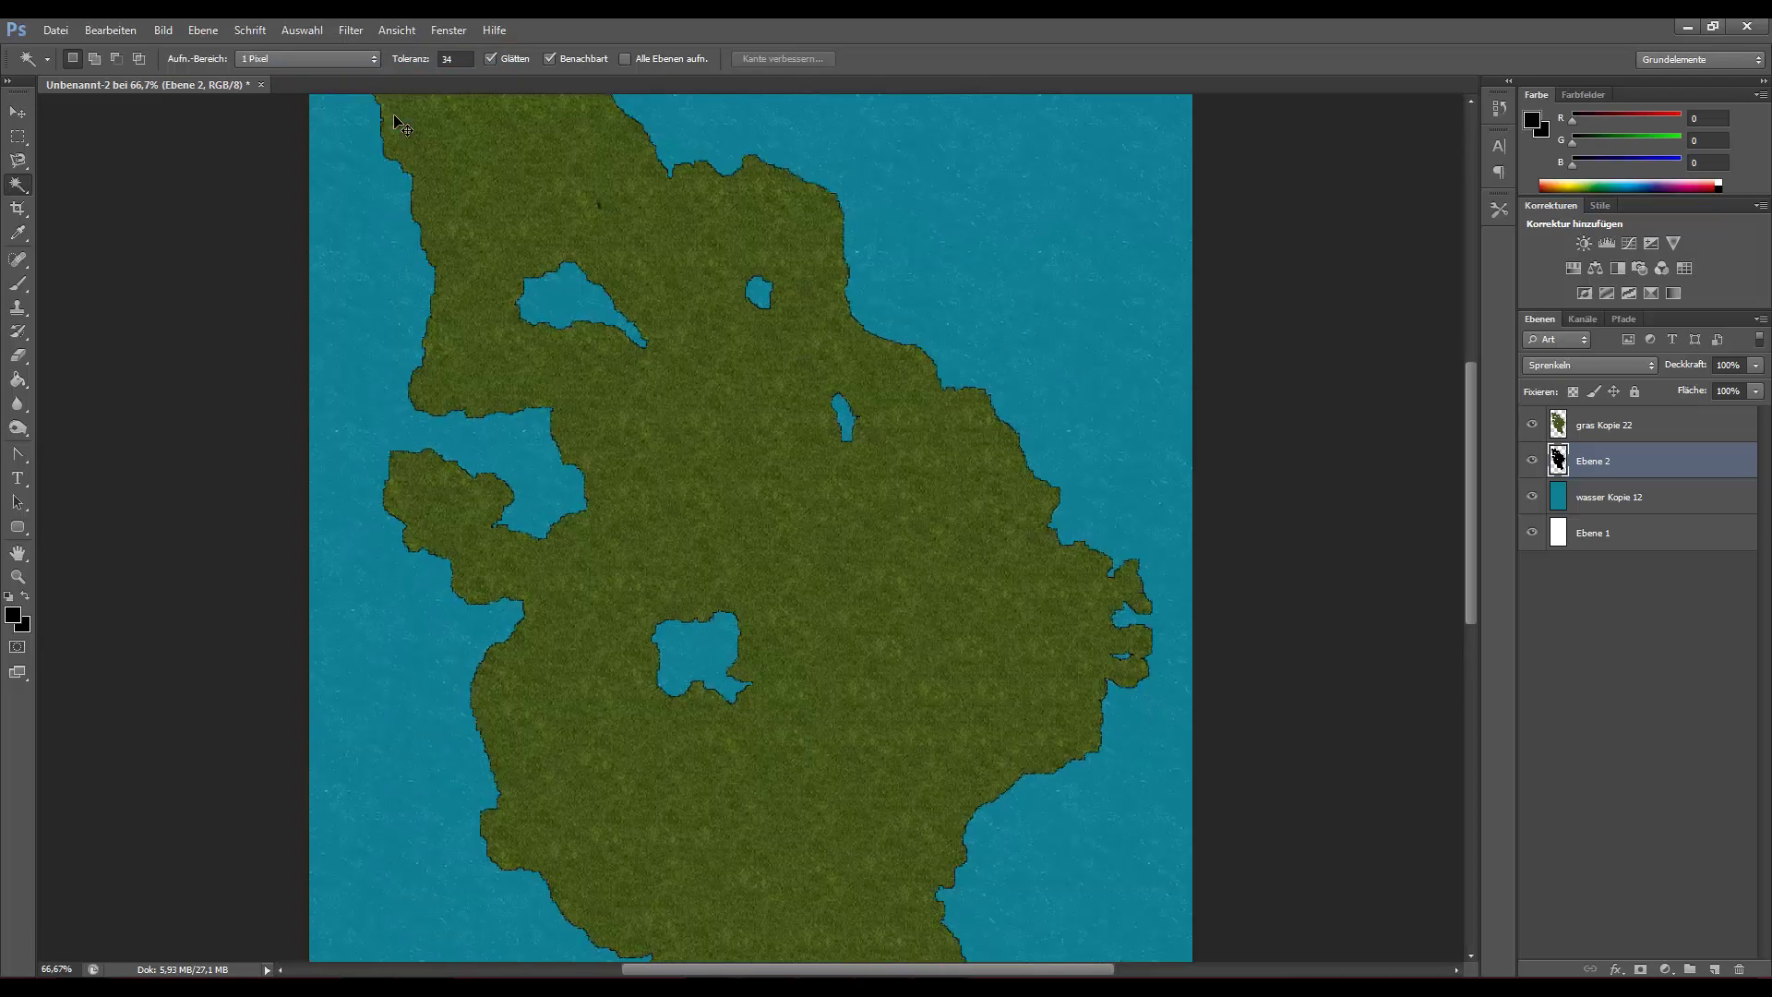
pyautogui.hotkey('ctrl', '+')
pyautogui.hotkey('ctrl', '+')
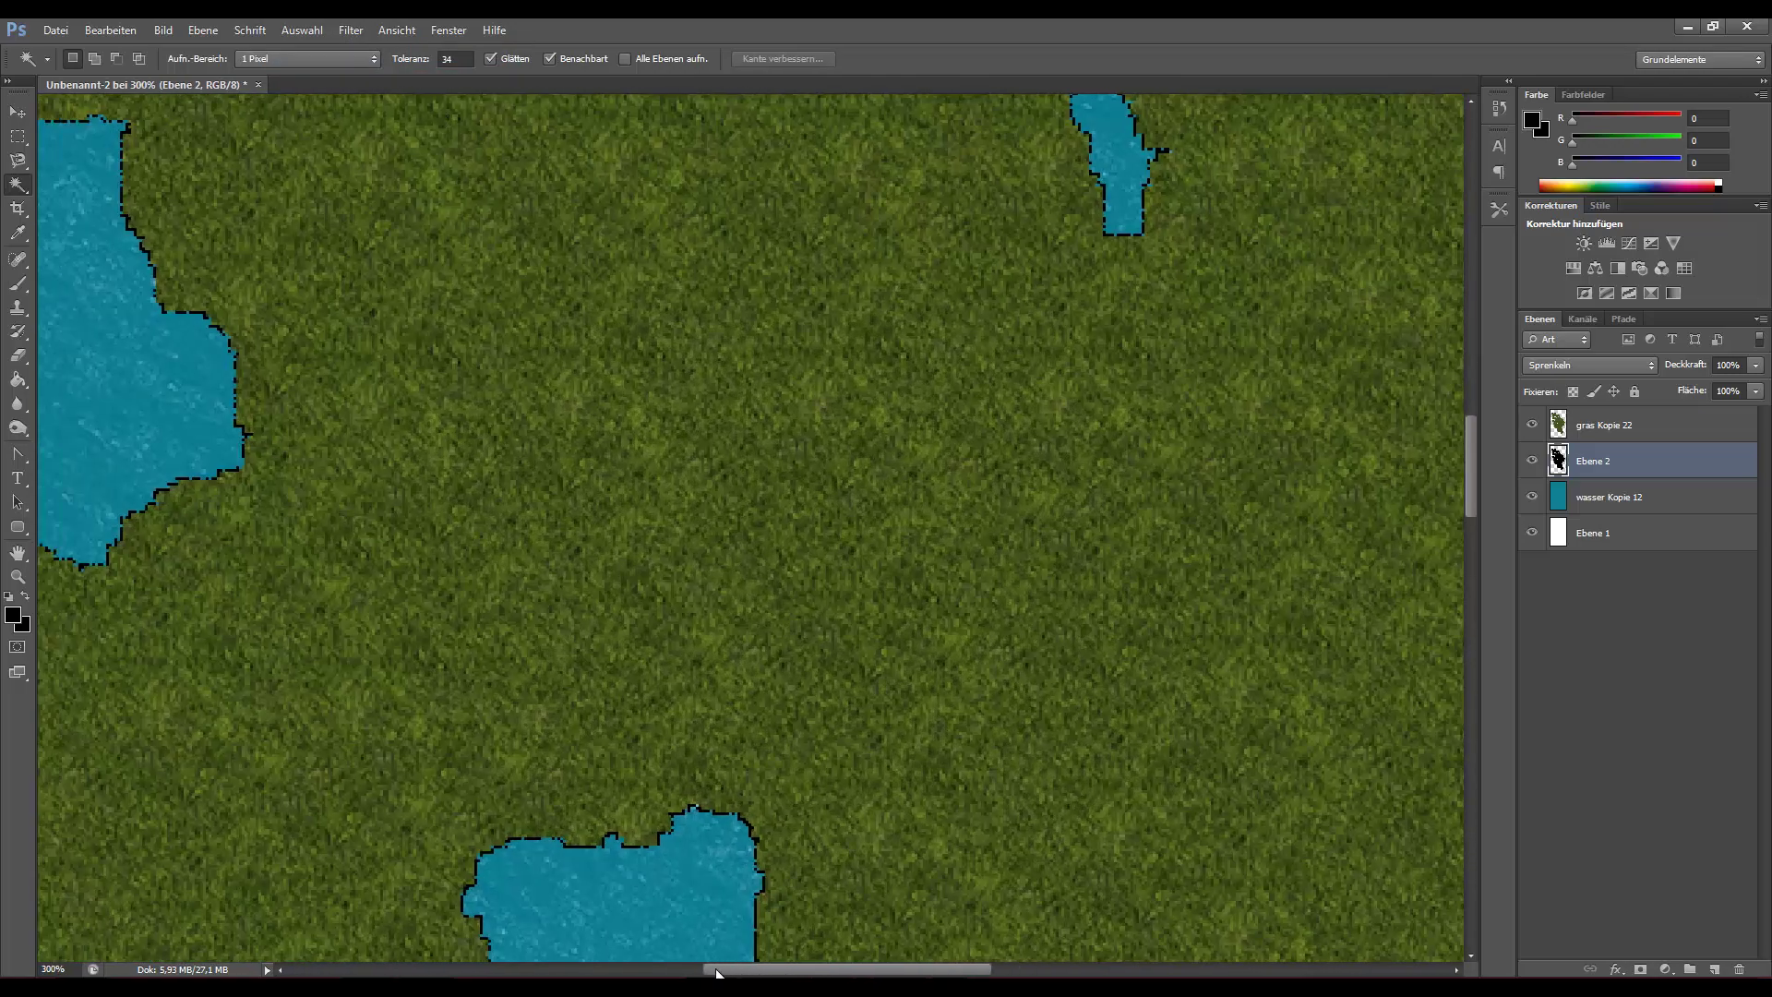
pyautogui.hscroll(-5, 626, 769)
pyautogui.hscroll(-5, 626, 769)
pyautogui.hotkey('ctrl', '-')
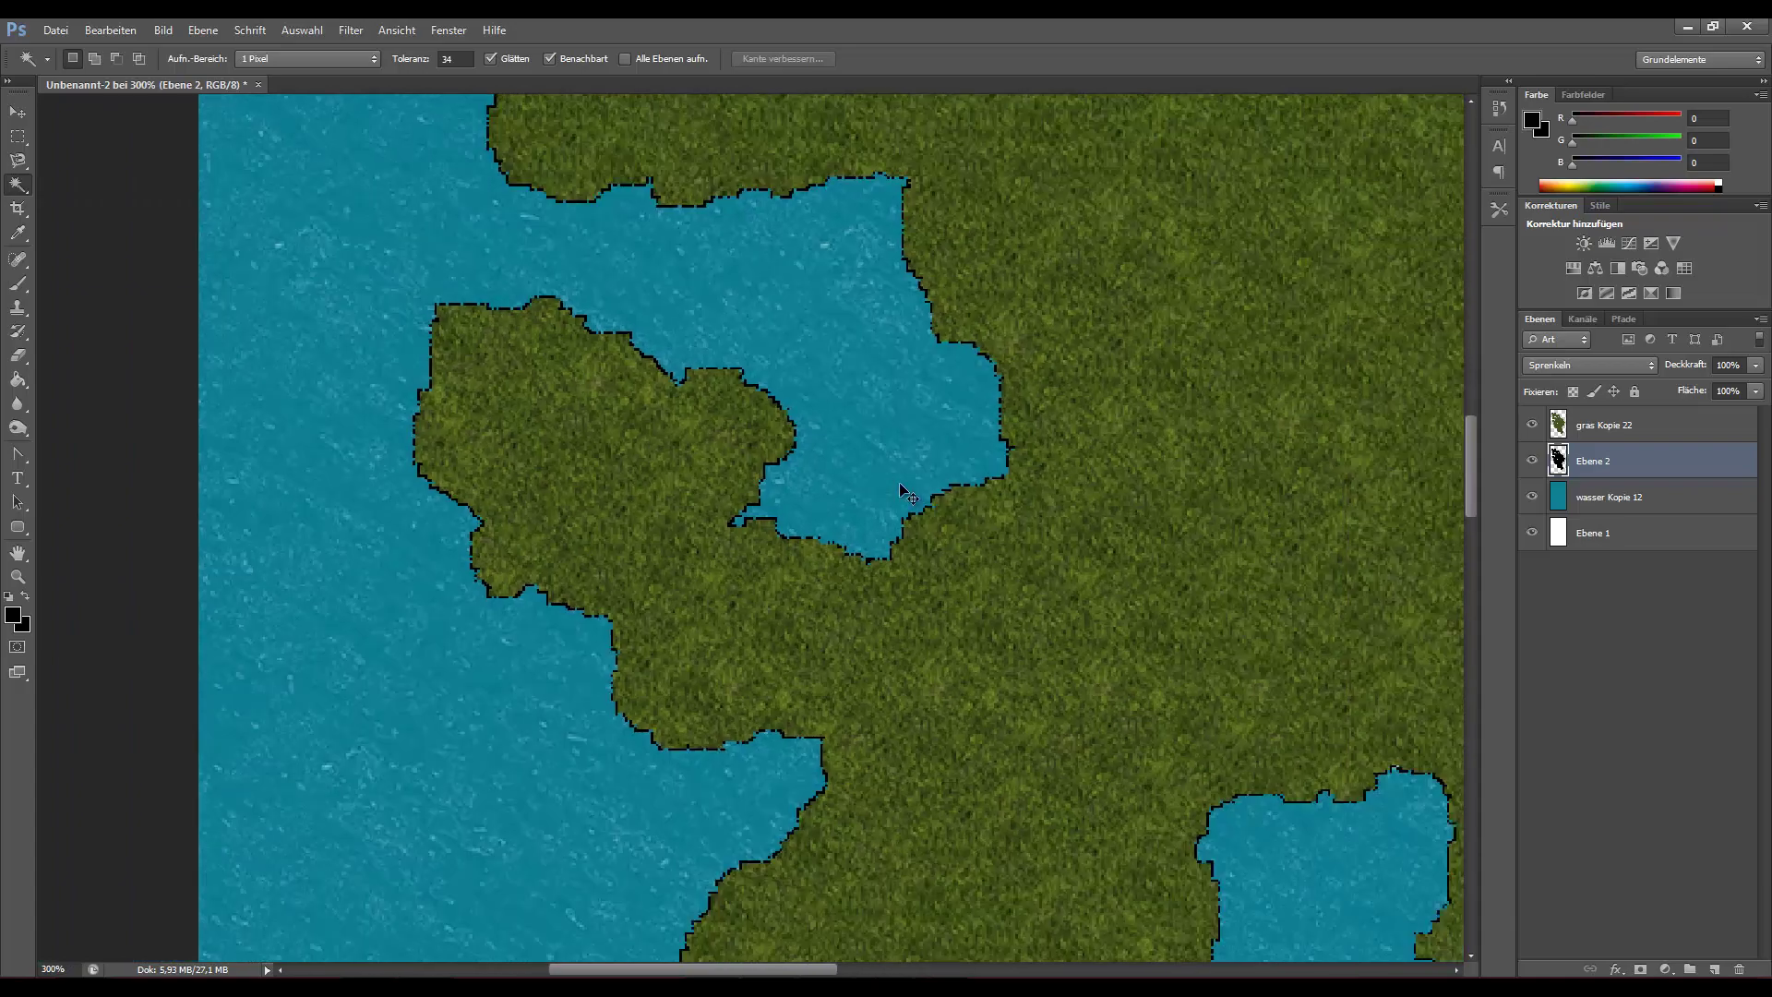
pyautogui.hotkey('ctrl', '-')
pyautogui.hotkey('ctrl', '-')
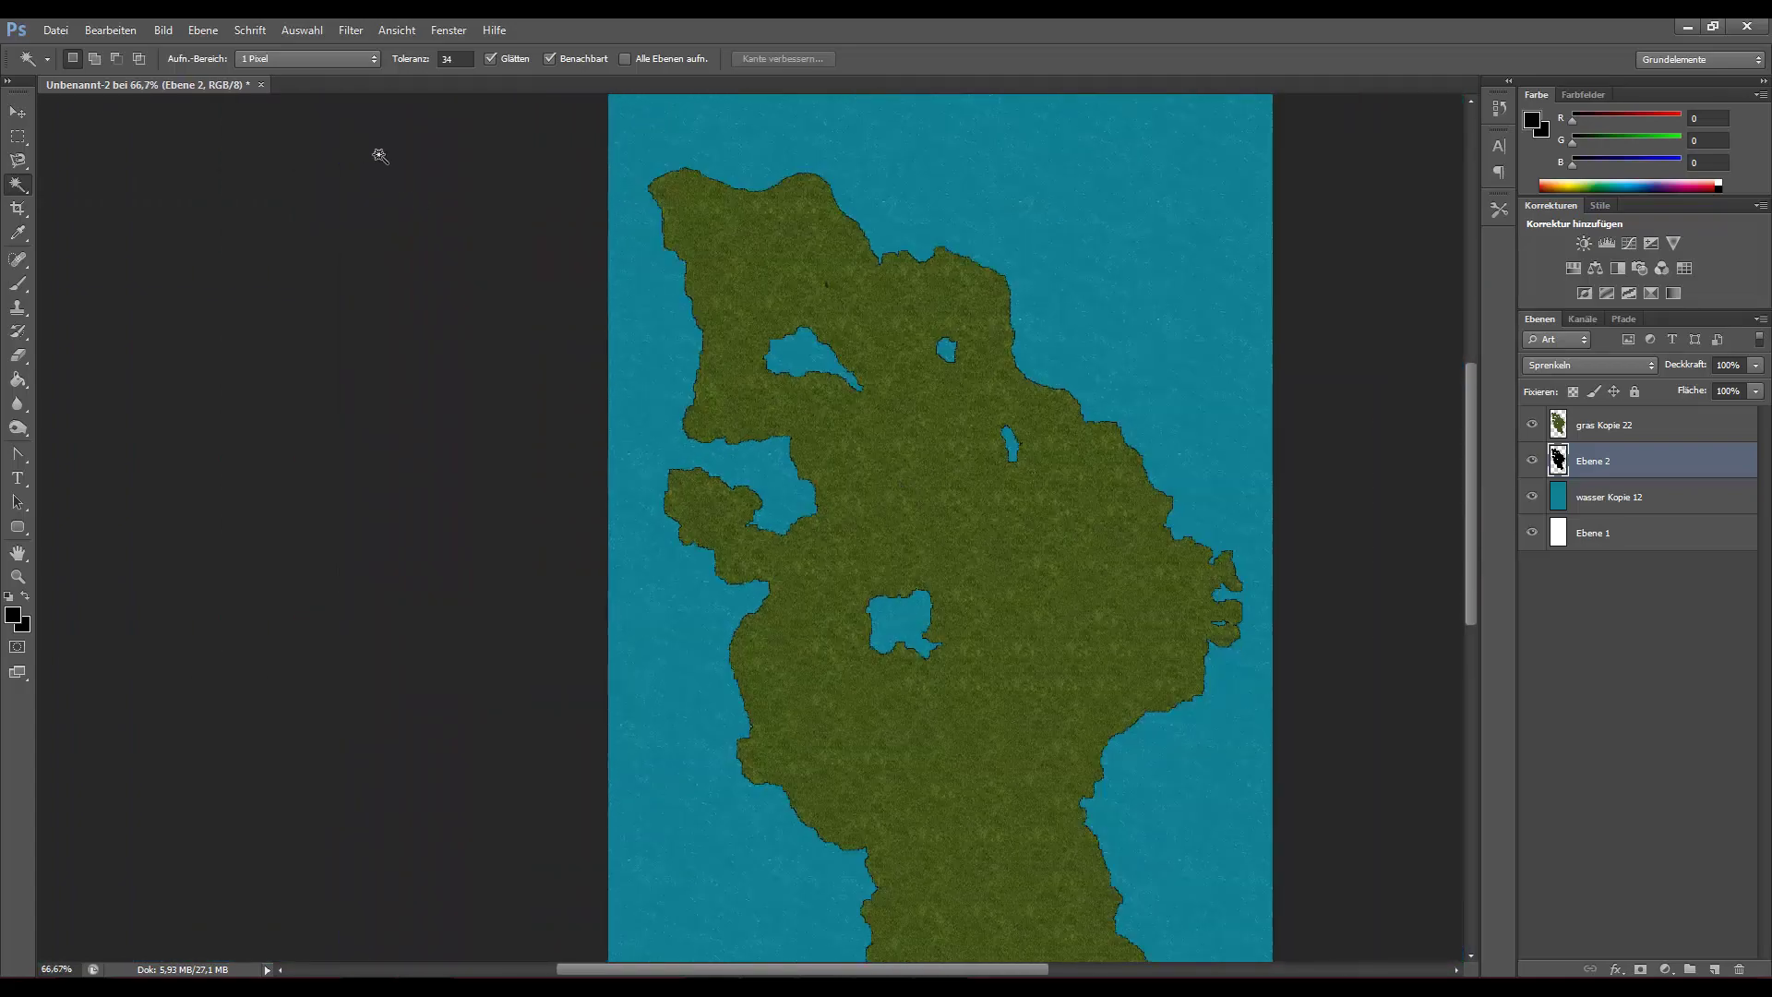
pyautogui.click(124, 30)
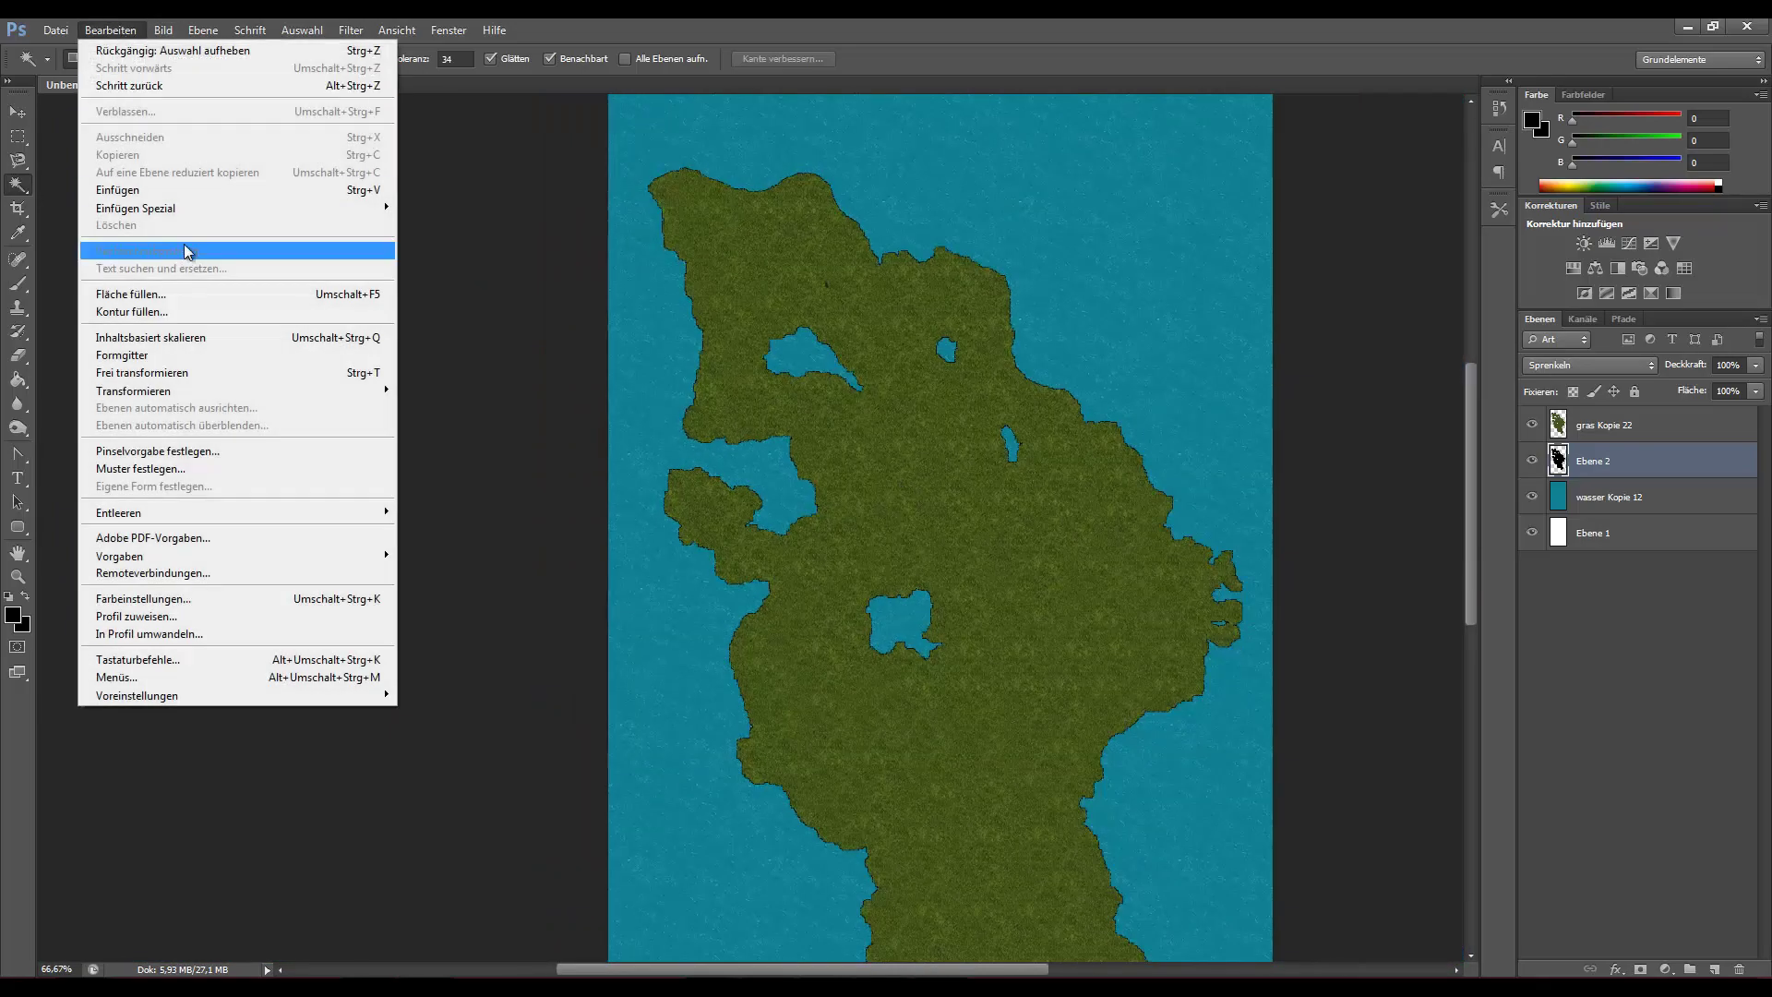
pyautogui.click(153, 312)
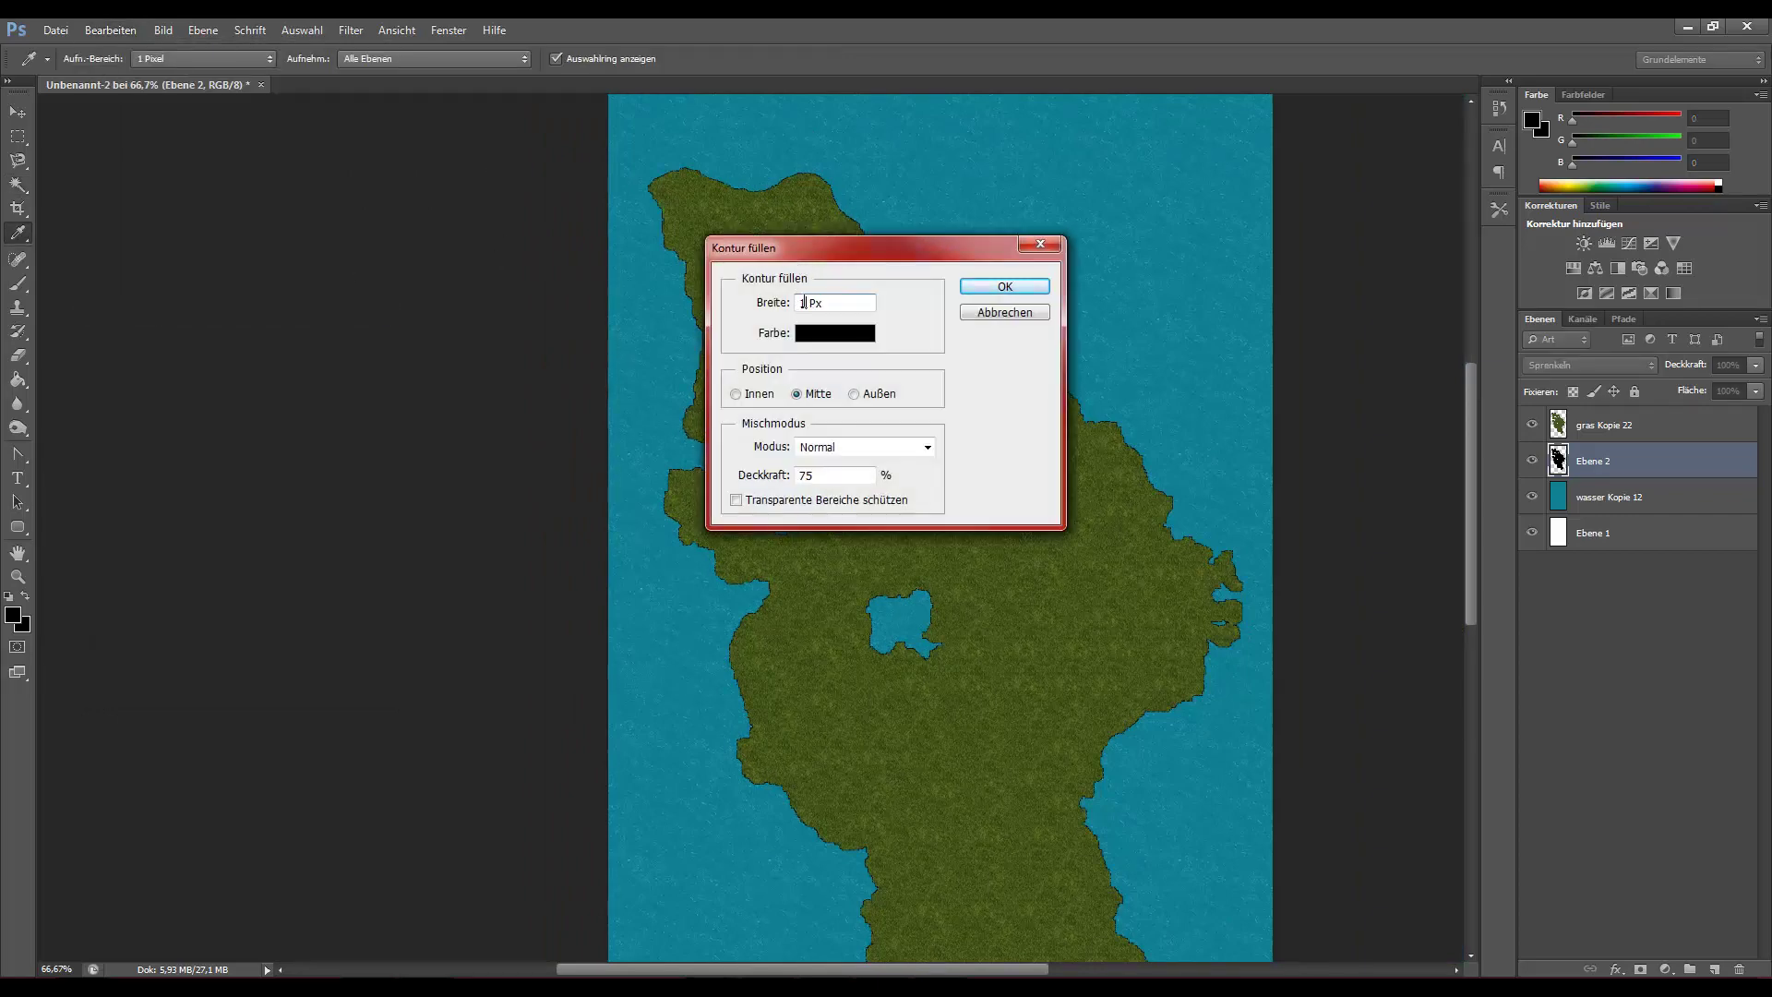
pyautogui.click(1006, 286)
pyautogui.press('w')
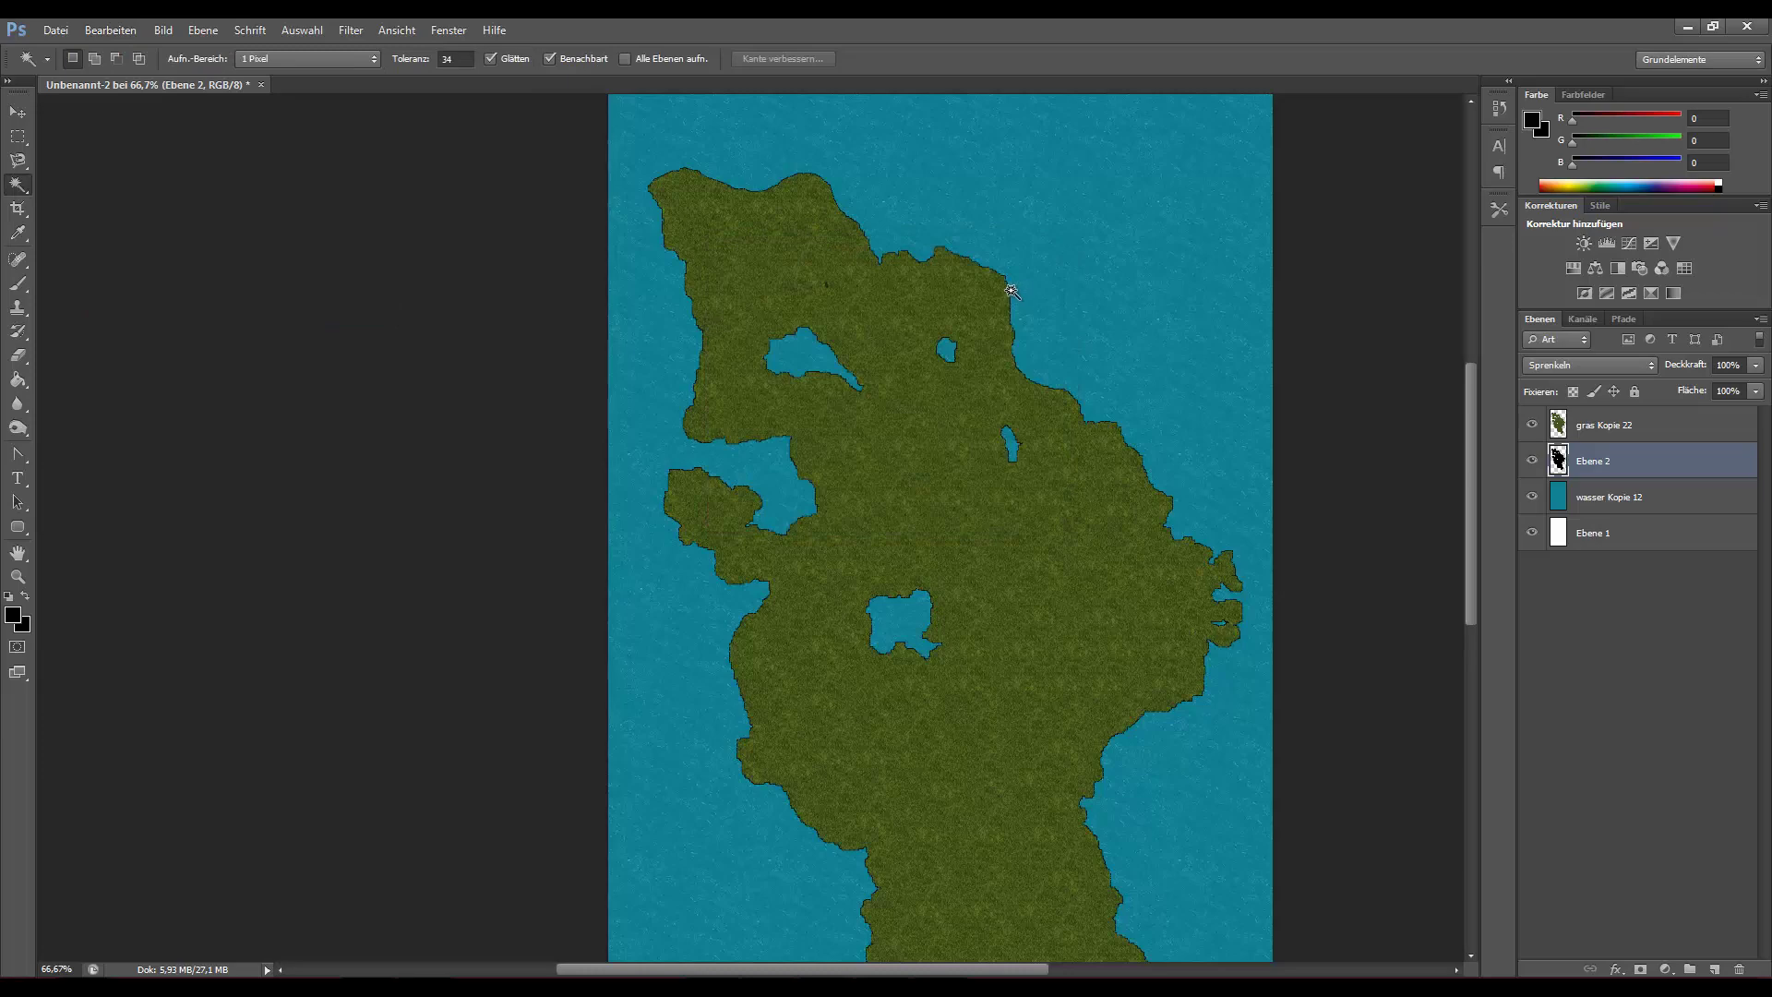
pyautogui.scroll(2, 974, 282)
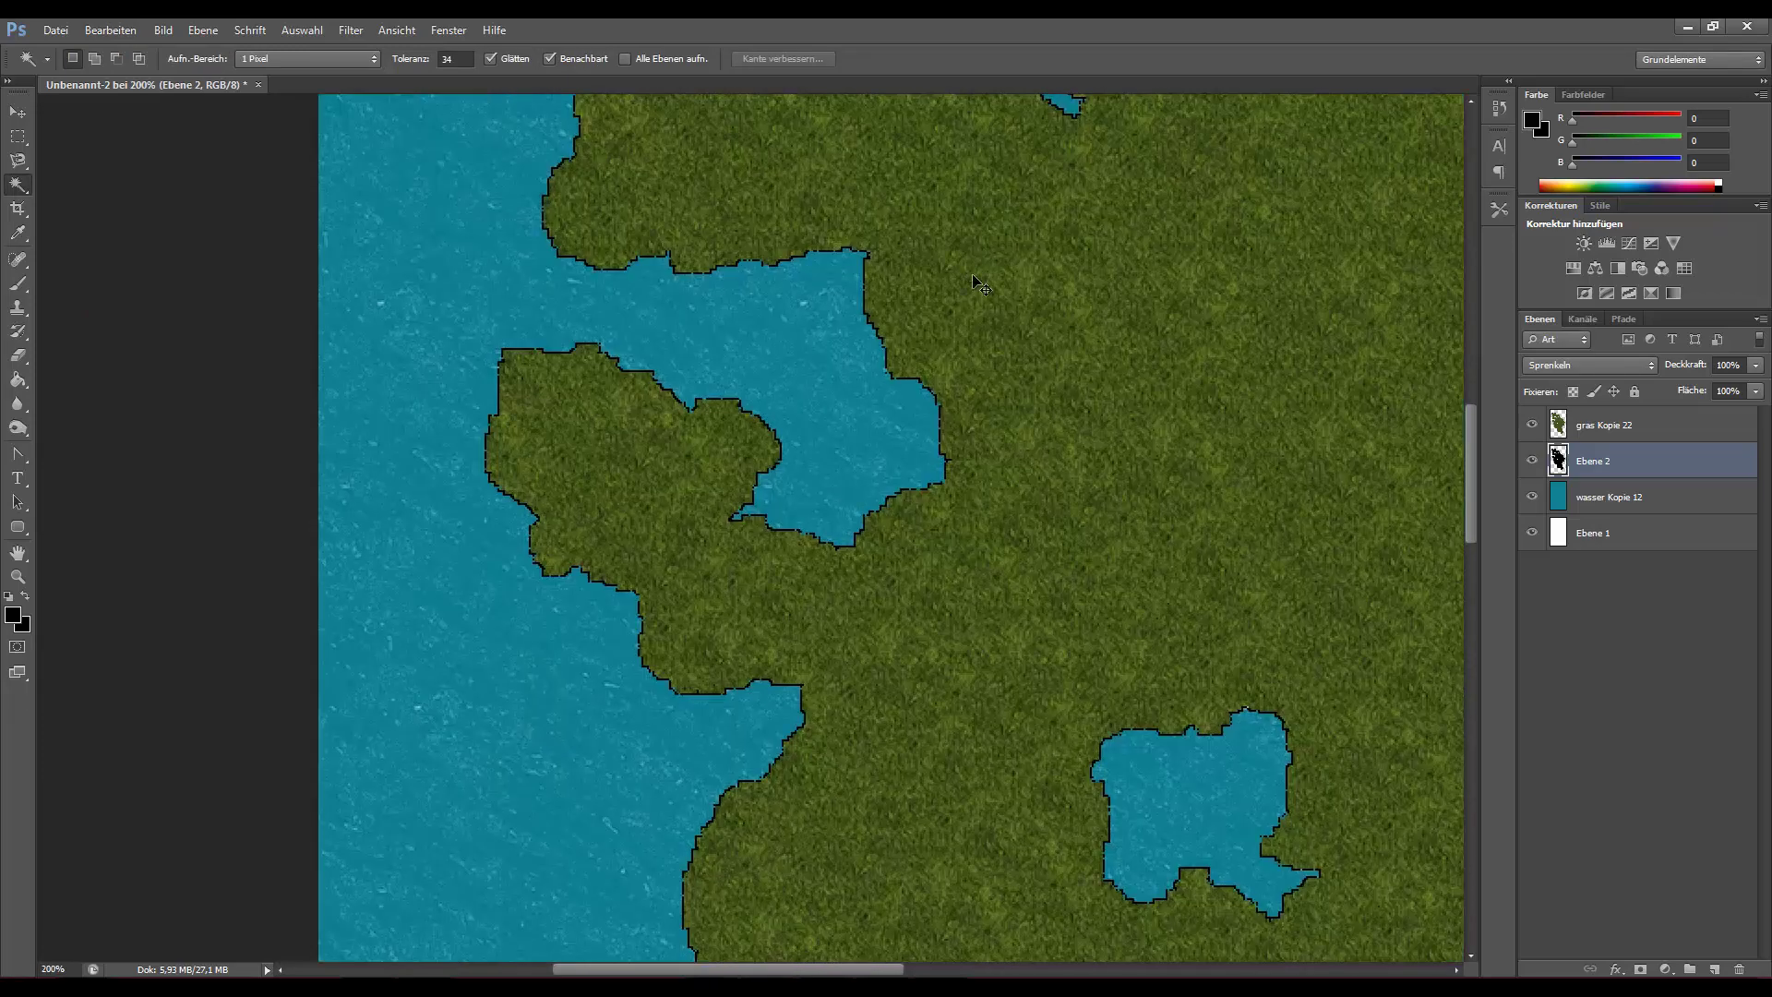
pyautogui.scroll(-1, 979, 286)
pyautogui.scroll(-1, 974, 277)
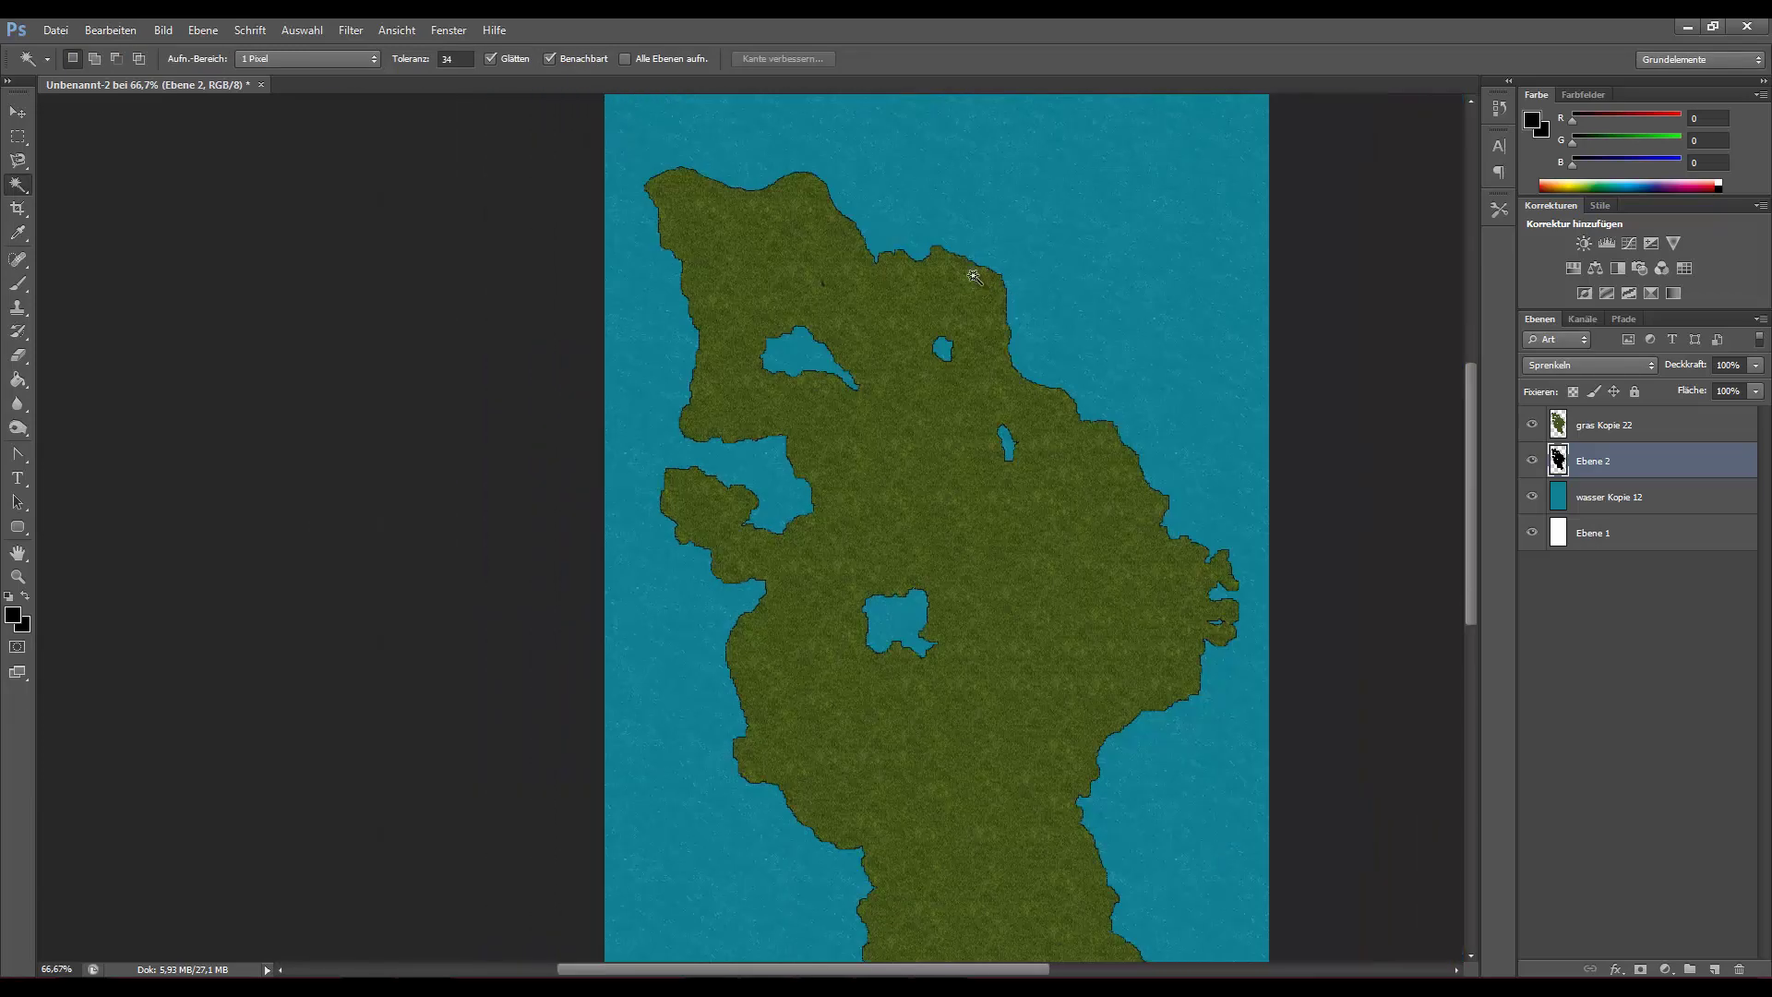
pyautogui.scroll(-1, 978, 281)
pyautogui.scroll(1, 977, 273)
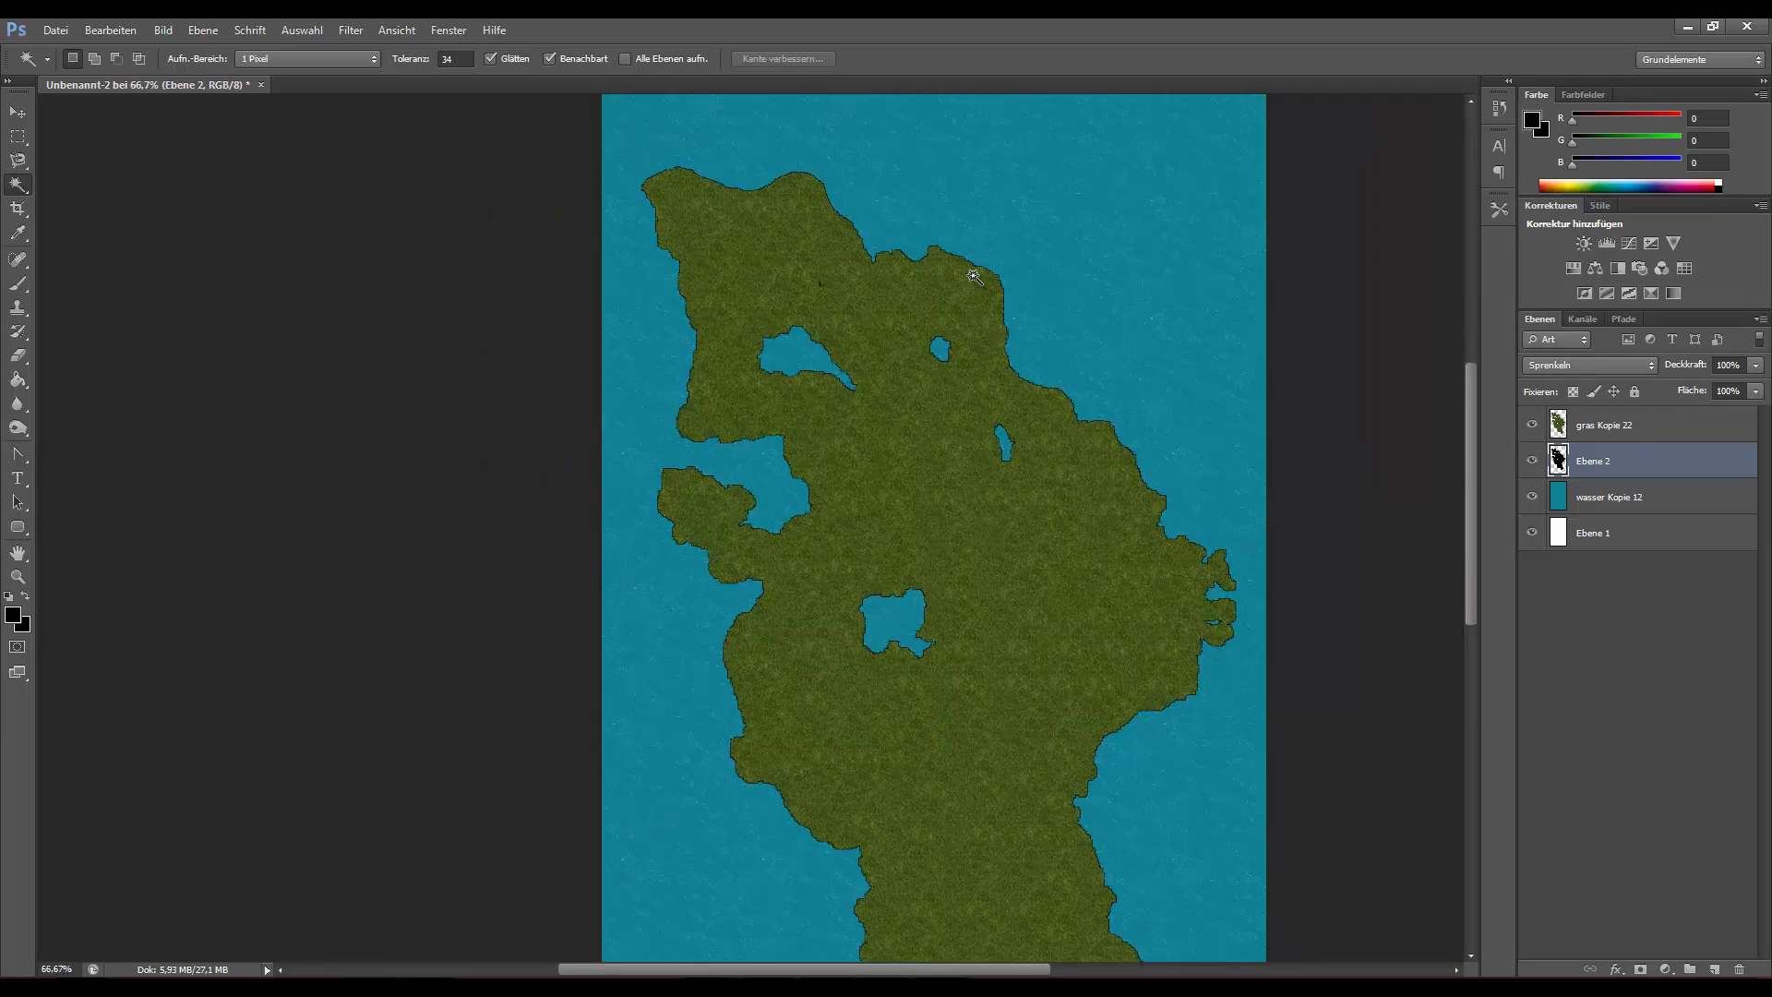
pyautogui.scroll(-2, 969, 273)
pyautogui.scroll(2, 971, 277)
pyautogui.scroll(1, 974, 281)
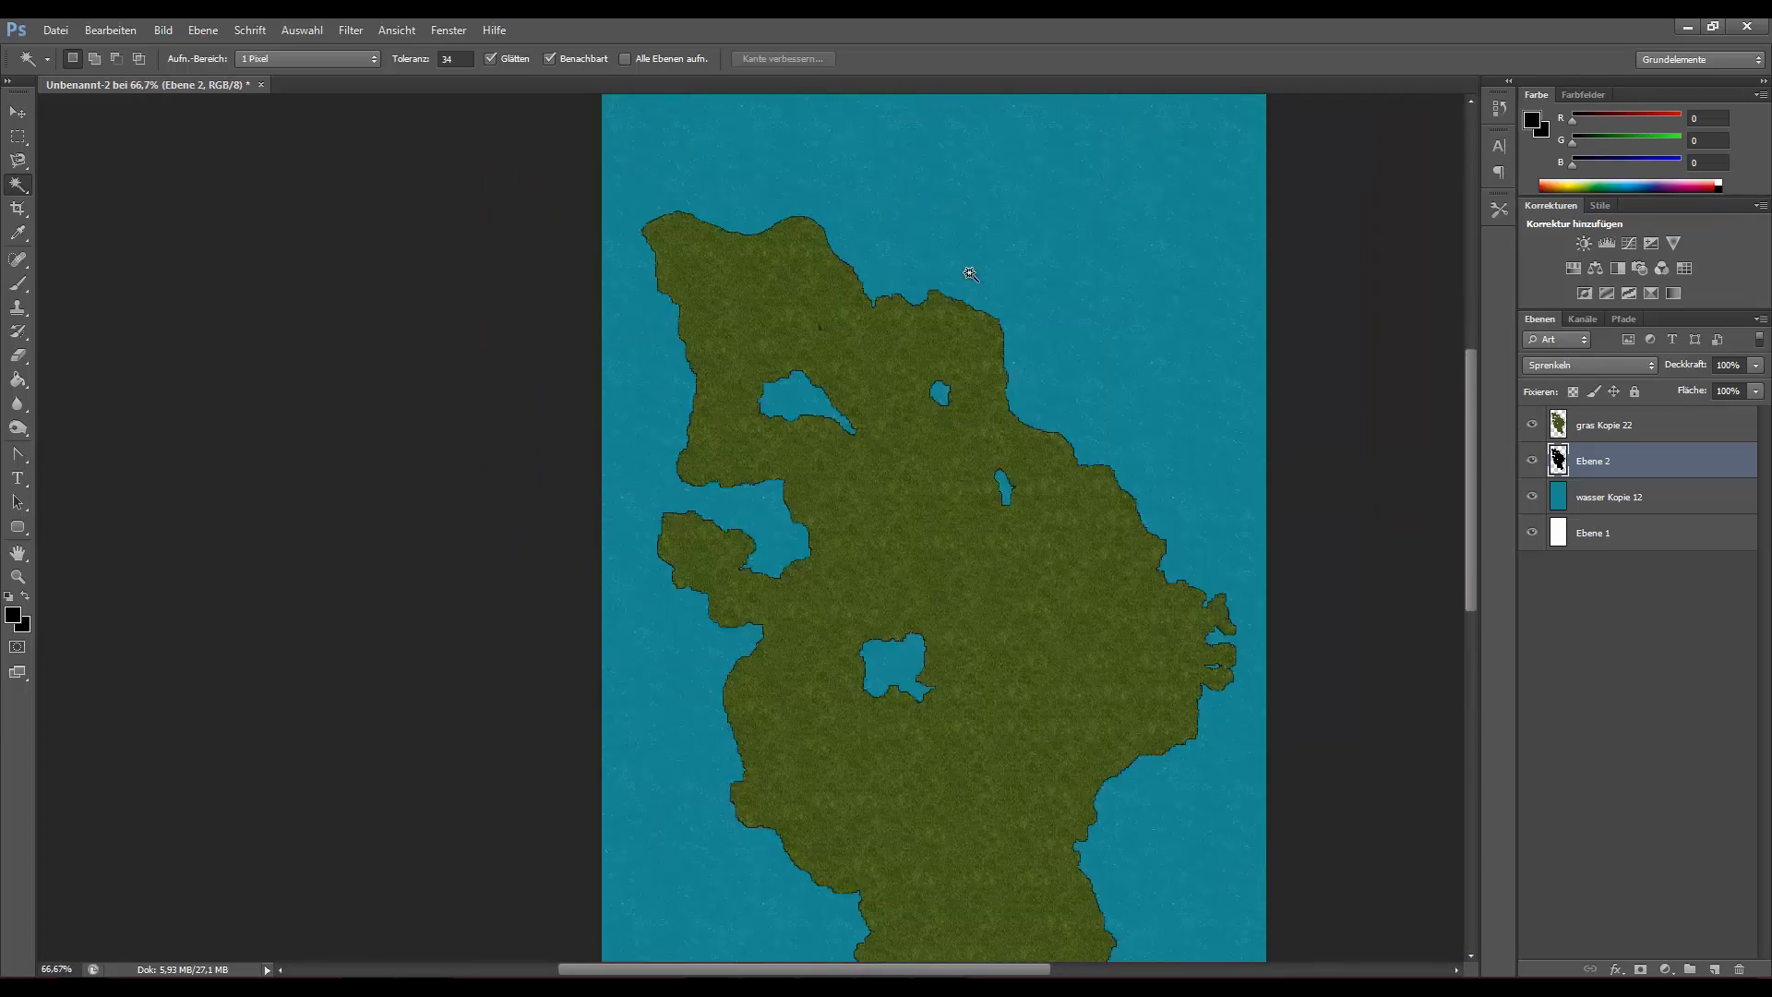
pyautogui.scroll(-1, 969, 272)
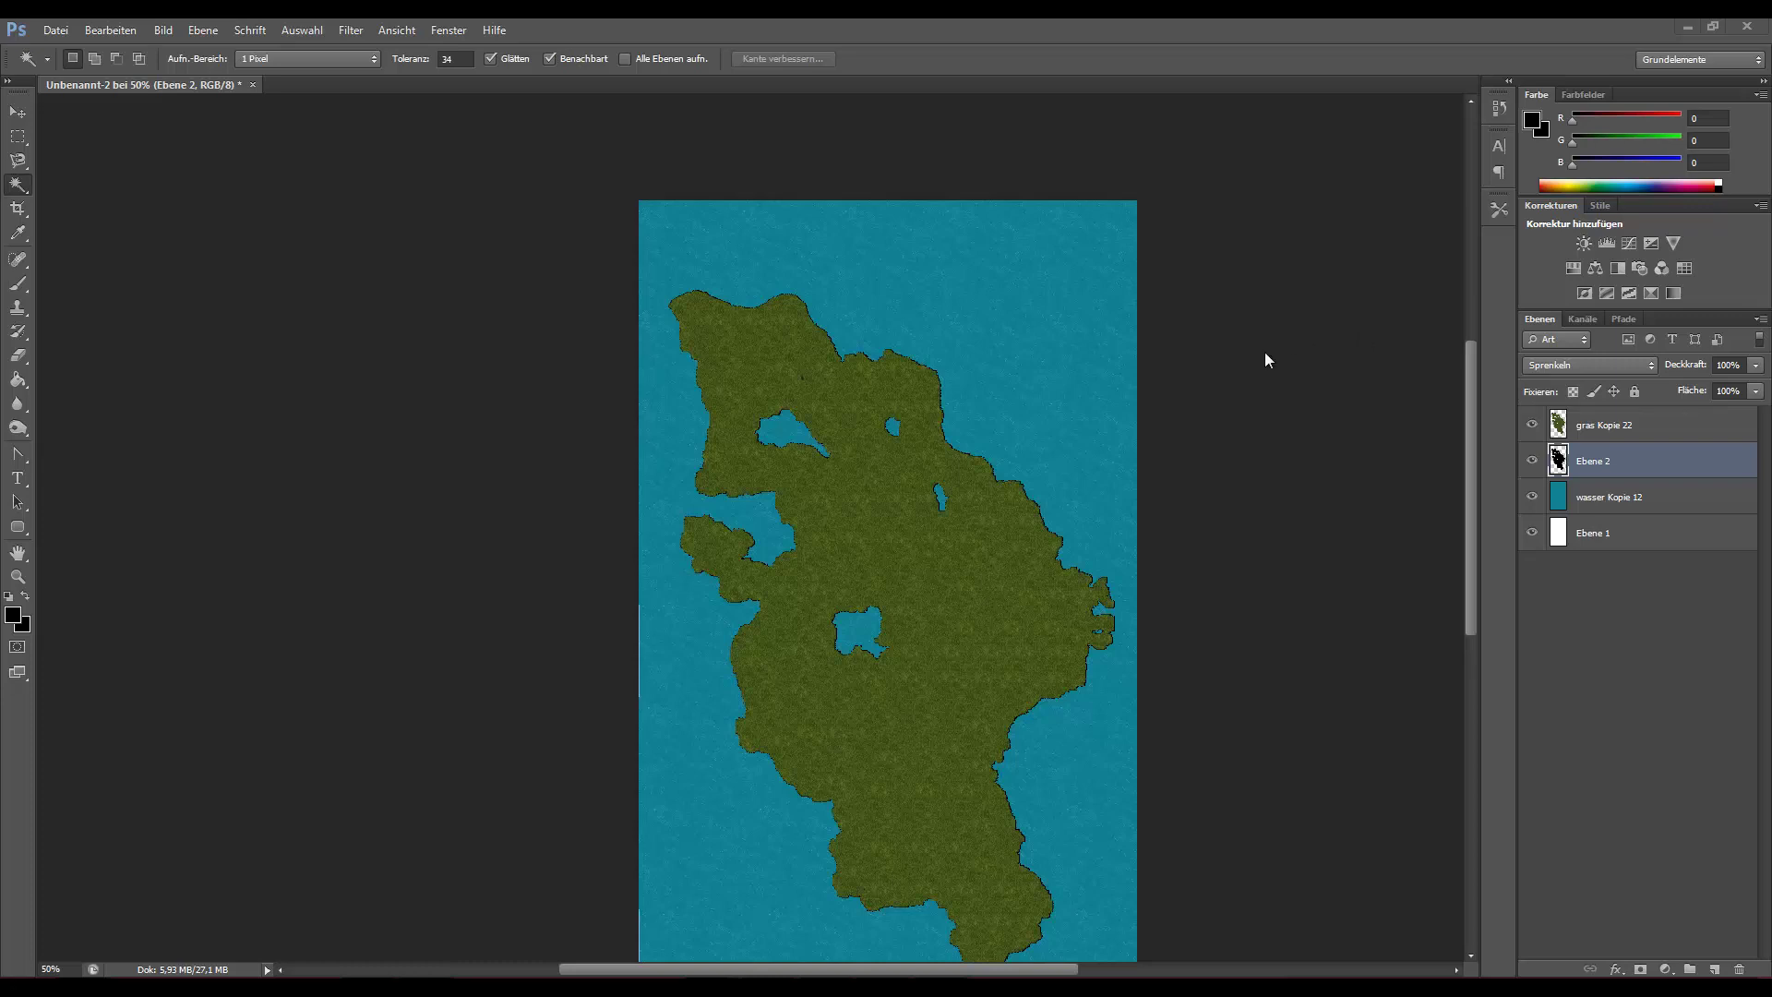
pyautogui.hotkey('ctrl', '+')
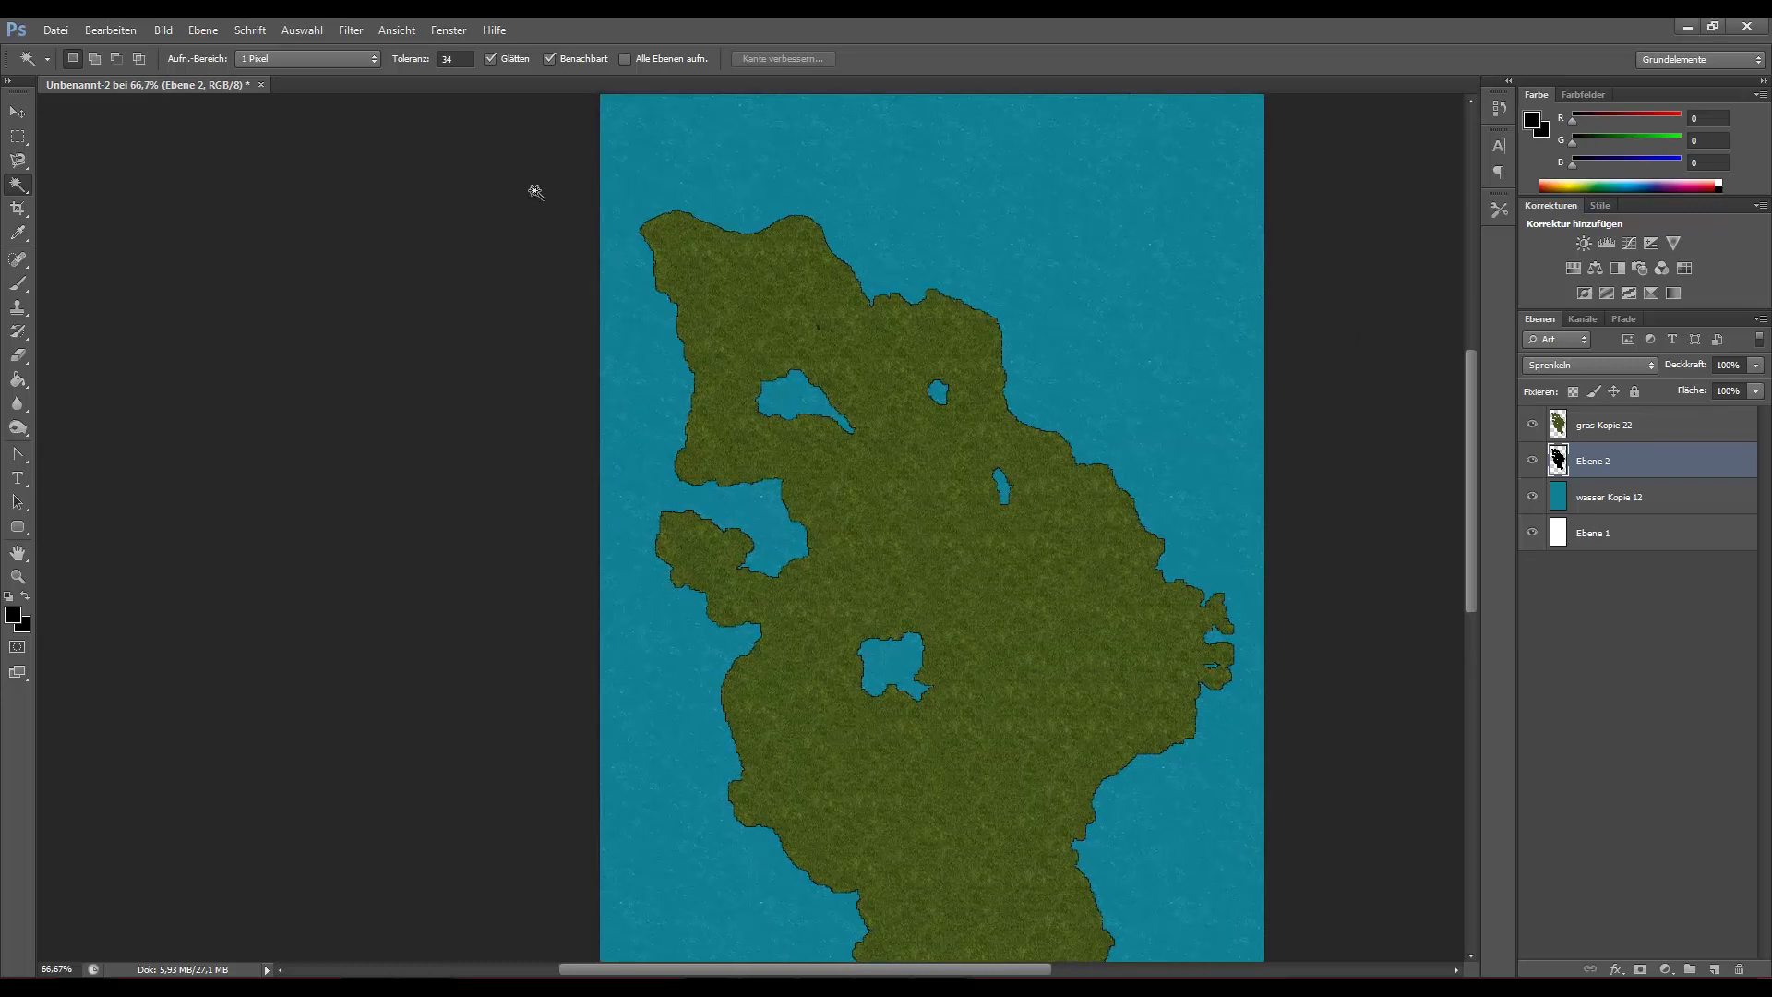
pyautogui.scroll(-3, 989, 625)
pyautogui.scroll(2, 989, 626)
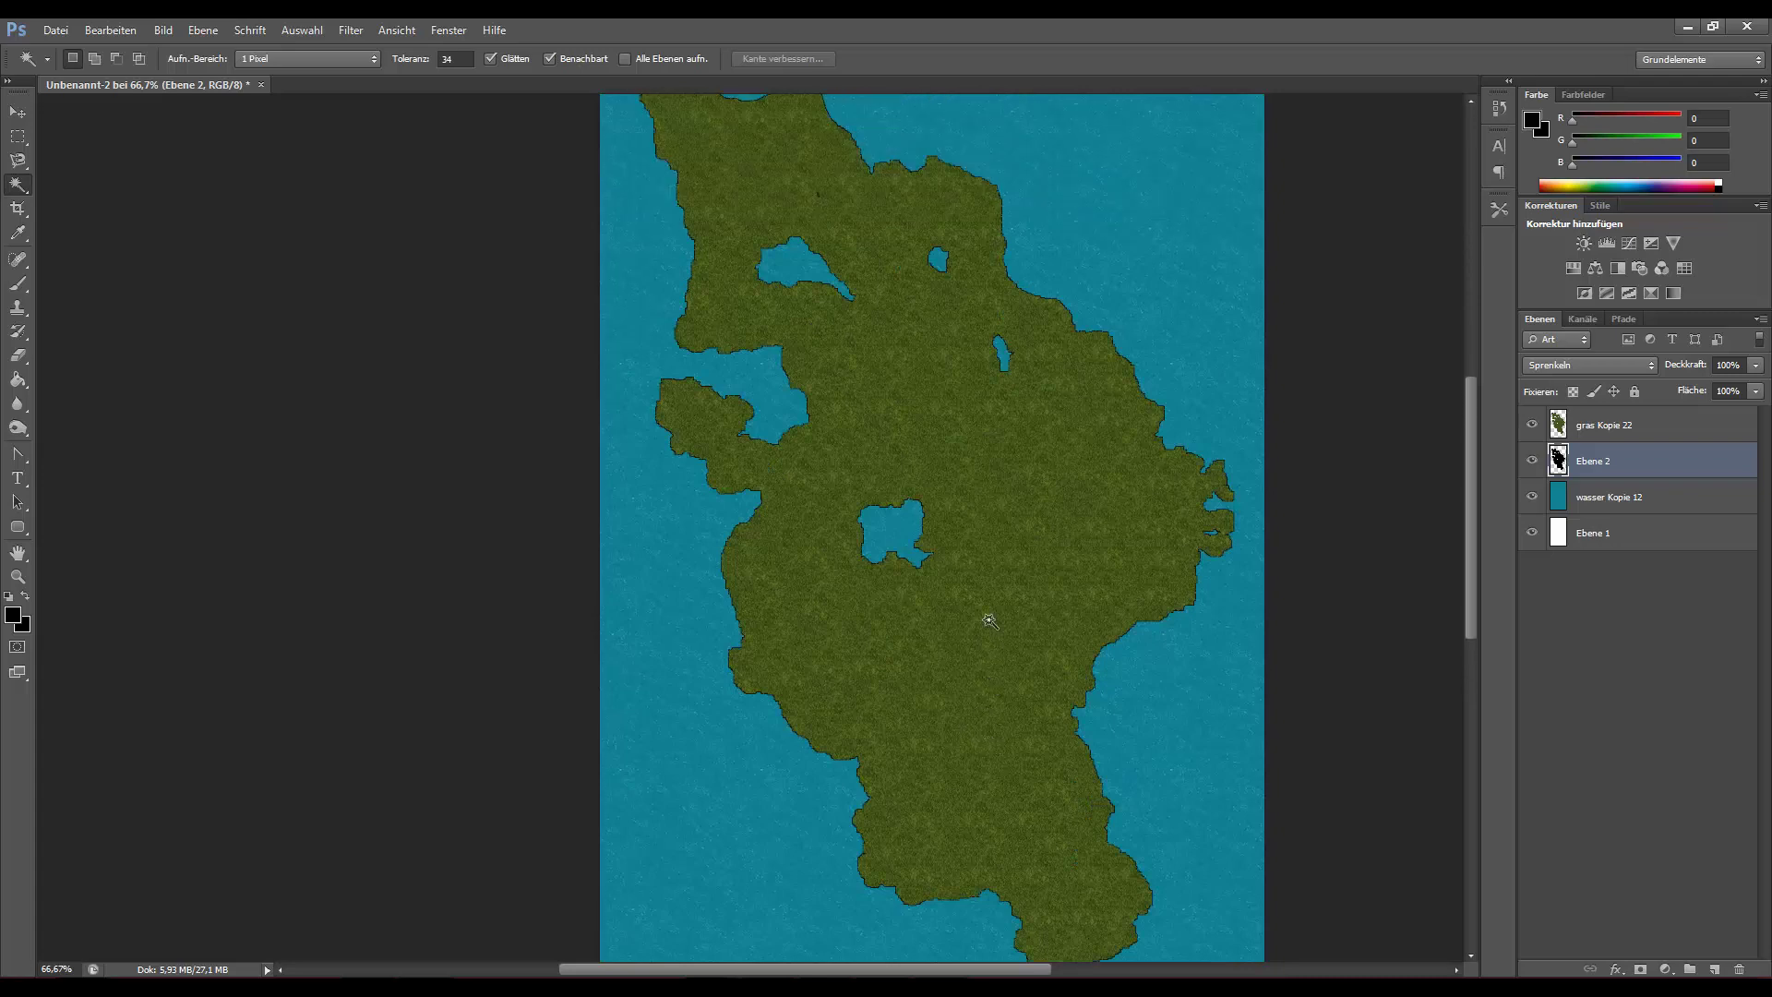
pyautogui.scroll(2, 985, 613)
pyautogui.scroll(2, 1012, 585)
pyautogui.scroll(2, 1005, 586)
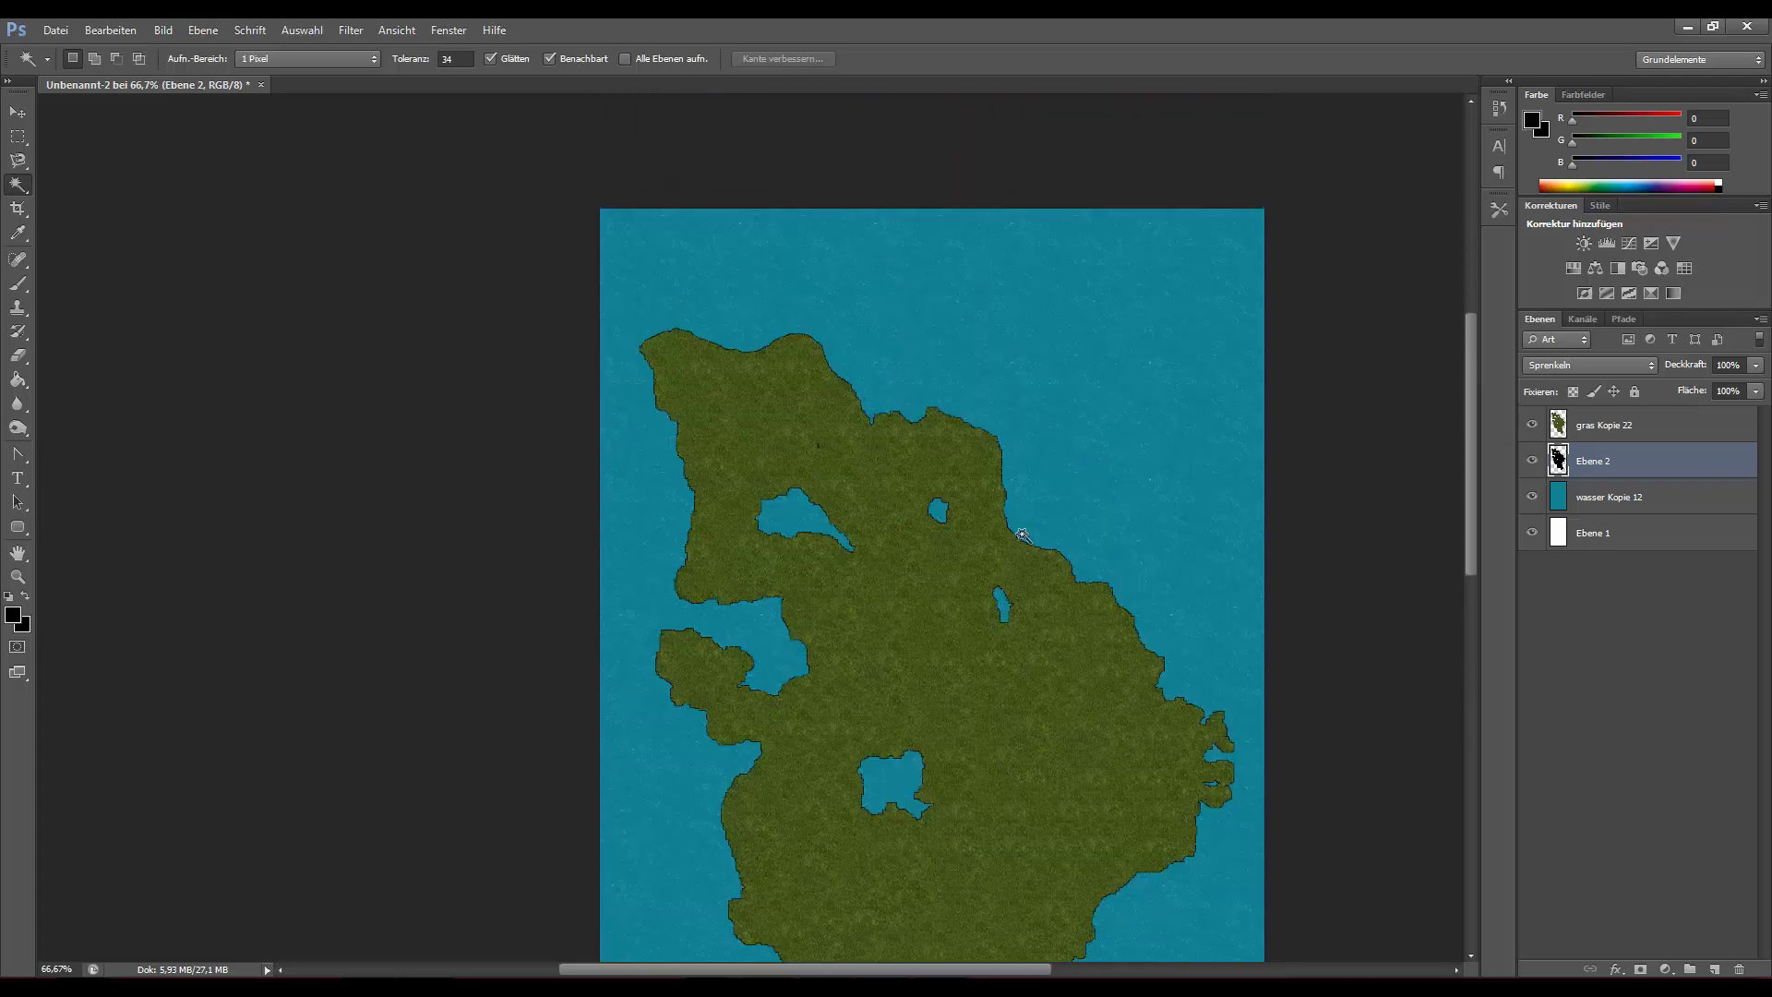
pyautogui.scroll(-2, 1022, 534)
pyautogui.scroll(-3, 878, 599)
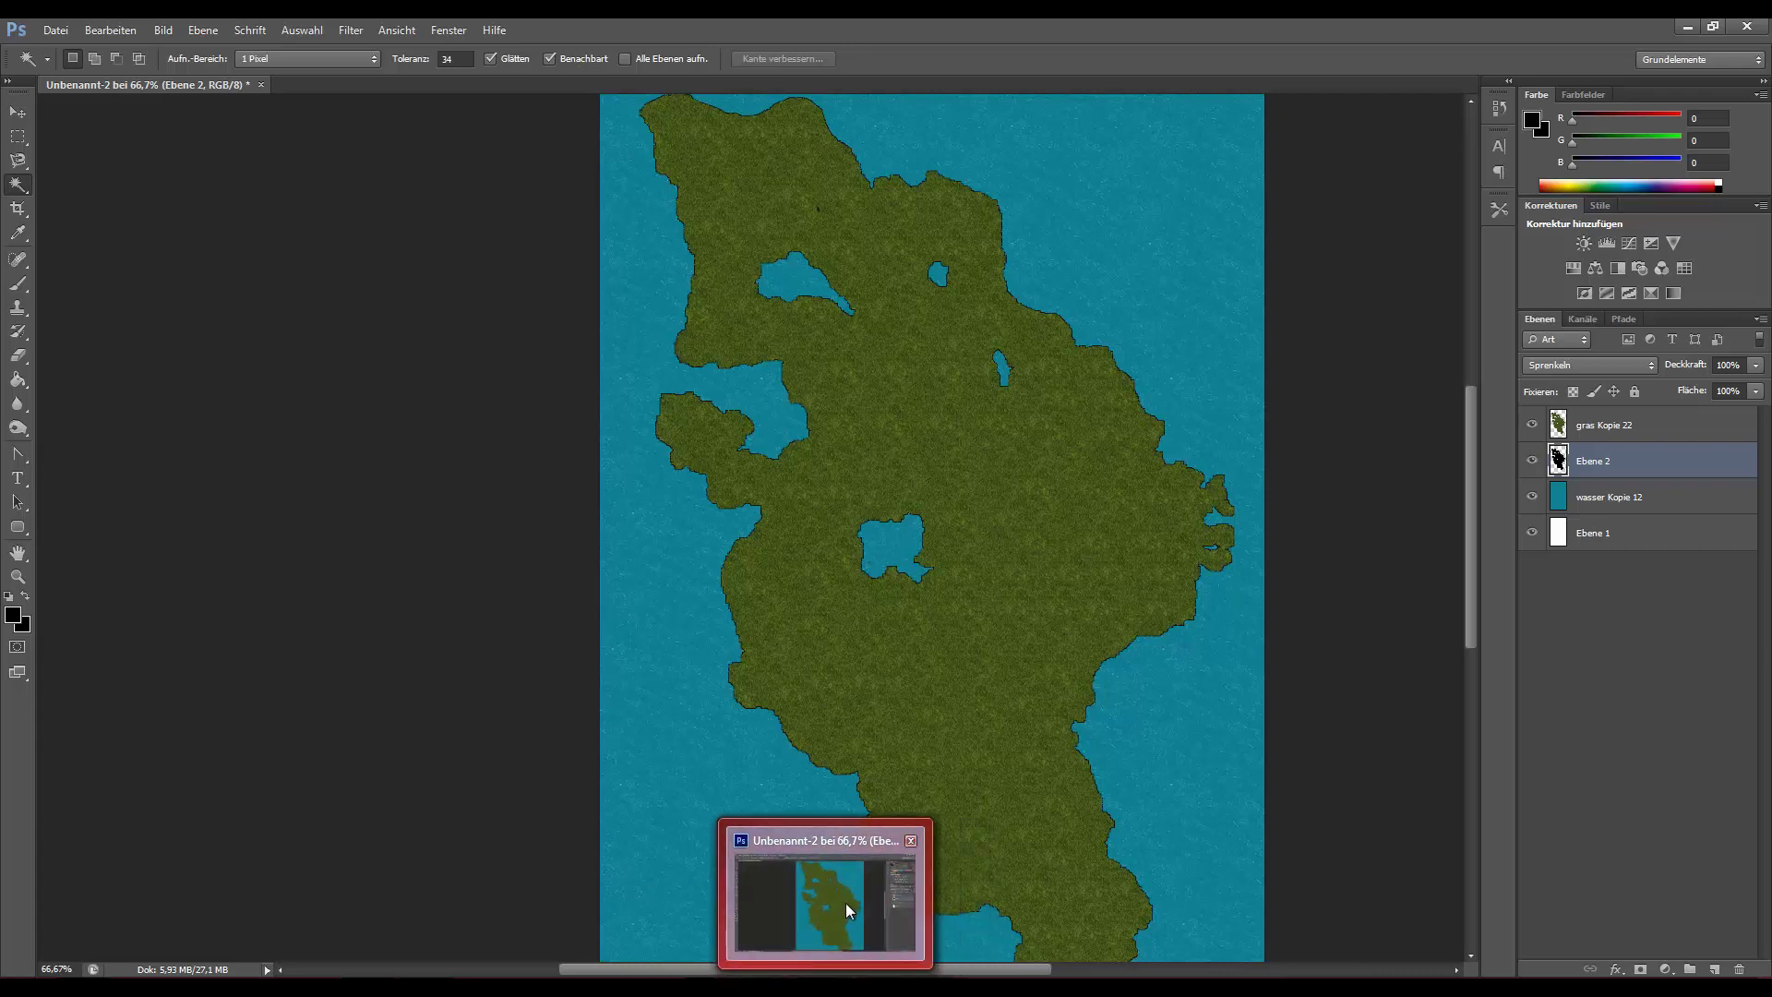
pyautogui.moveTo(883, 986)
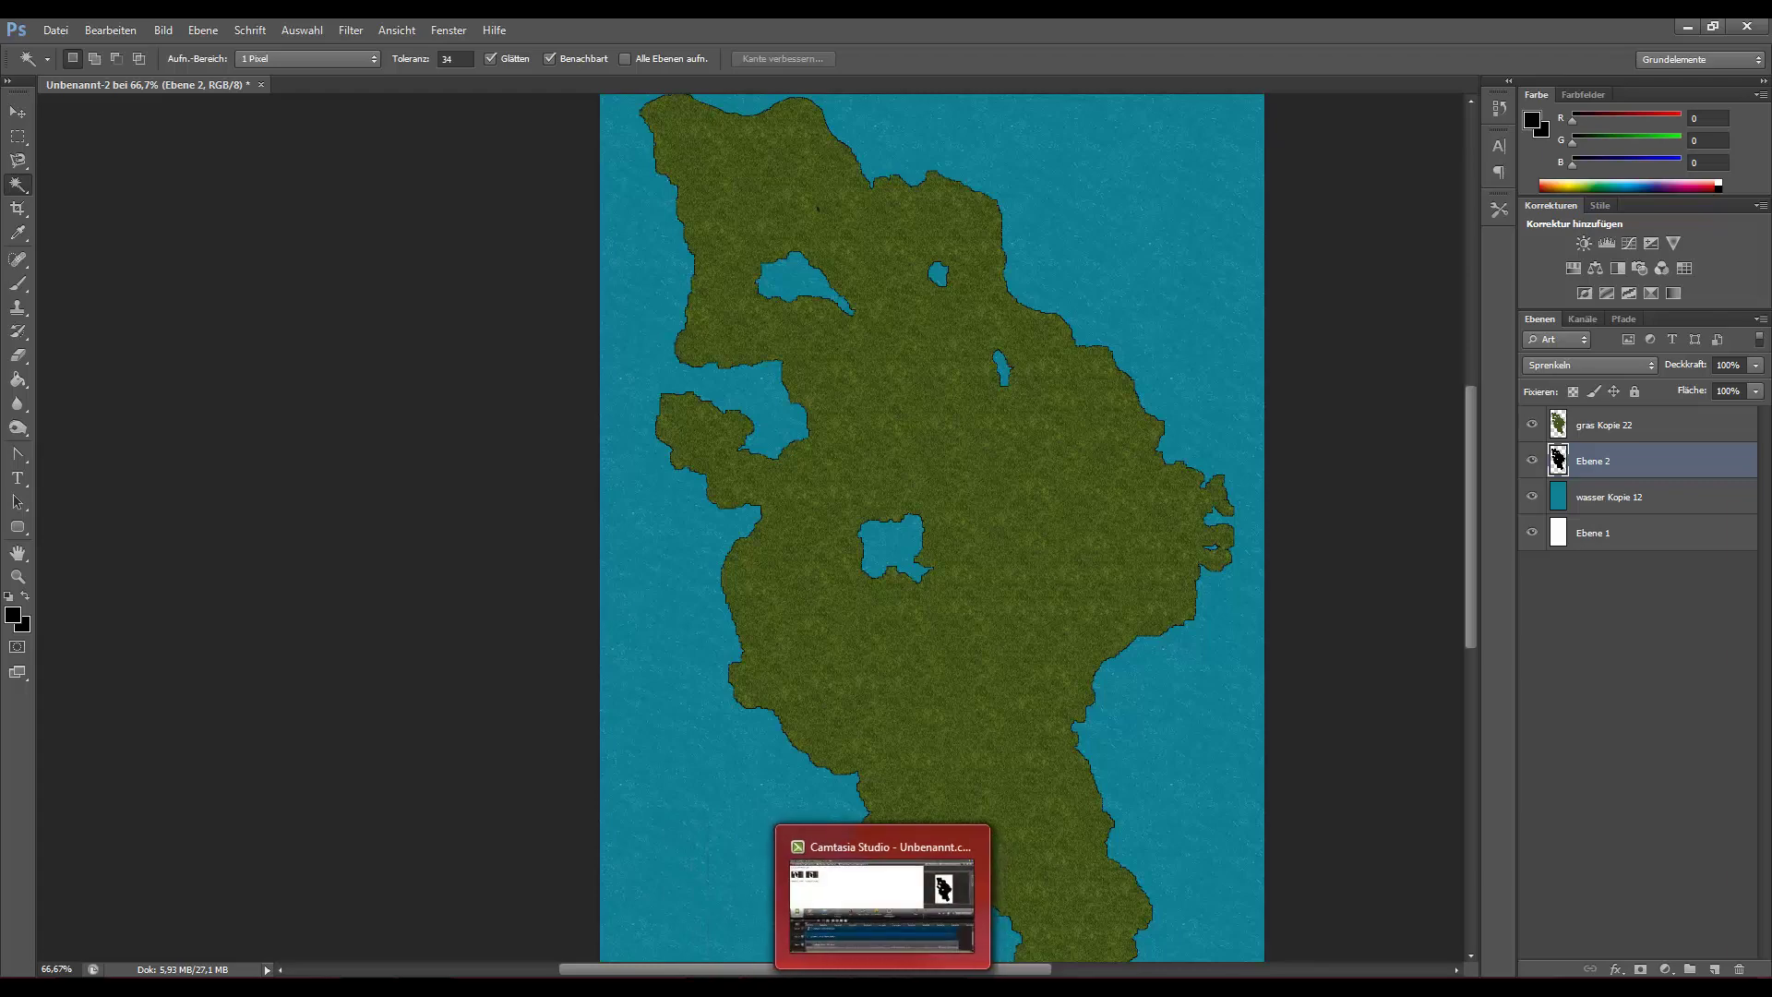
pyautogui.click(883, 900)
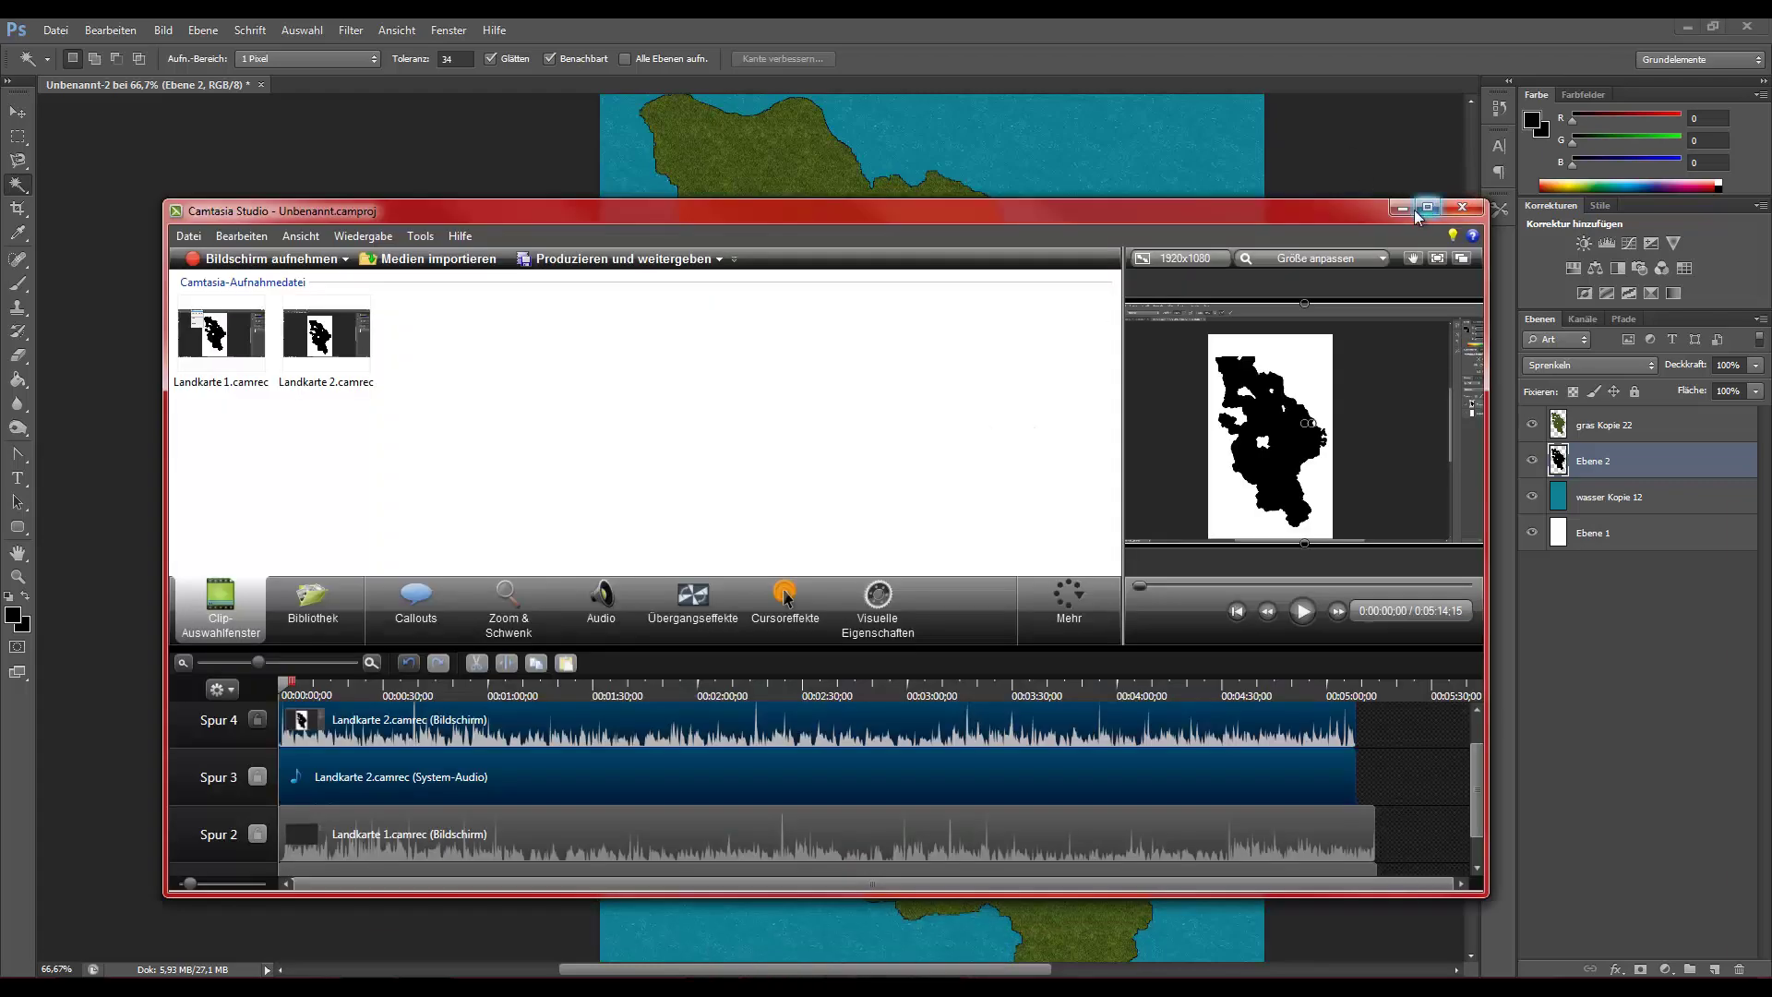
# Minimize the Camtasia Studio window to bring Photoshop back into view.
pyautogui.click(1402, 208)
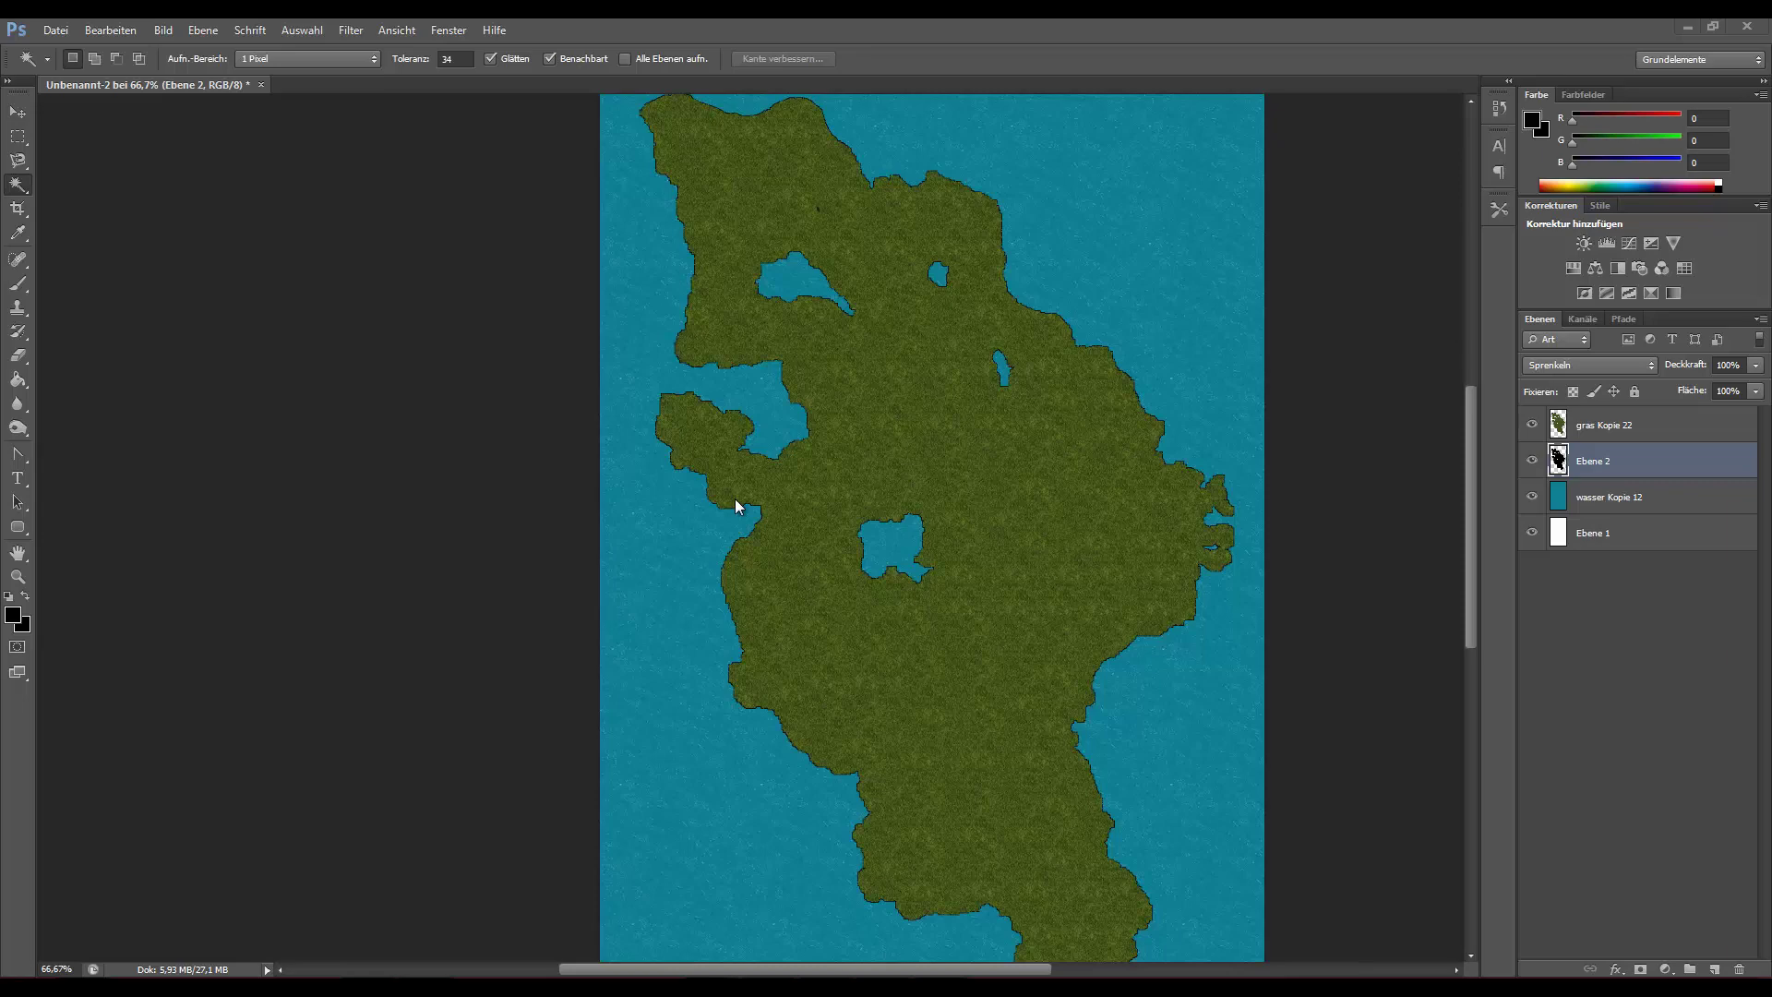
# Zoom to 200% and set the Brush tool to 5 px size with 0% hardness.
pyautogui.hotkey('ctrl', '+')
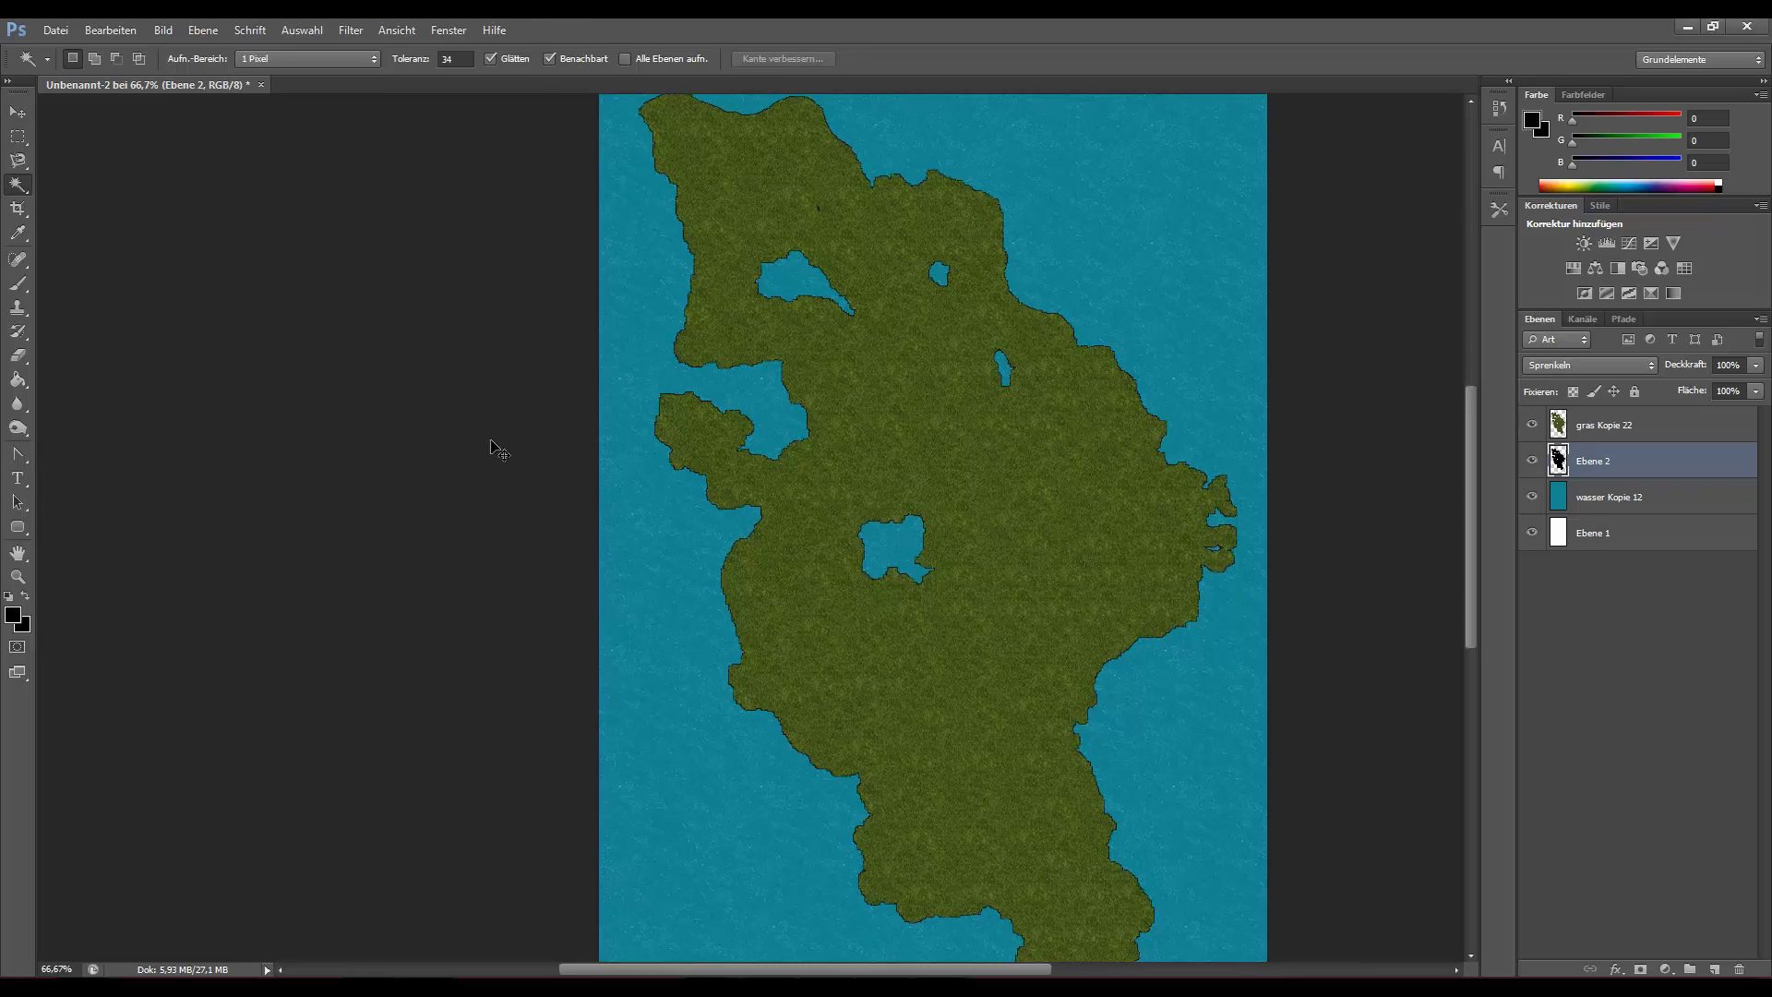
pyautogui.hotkey('ctrl', '+')
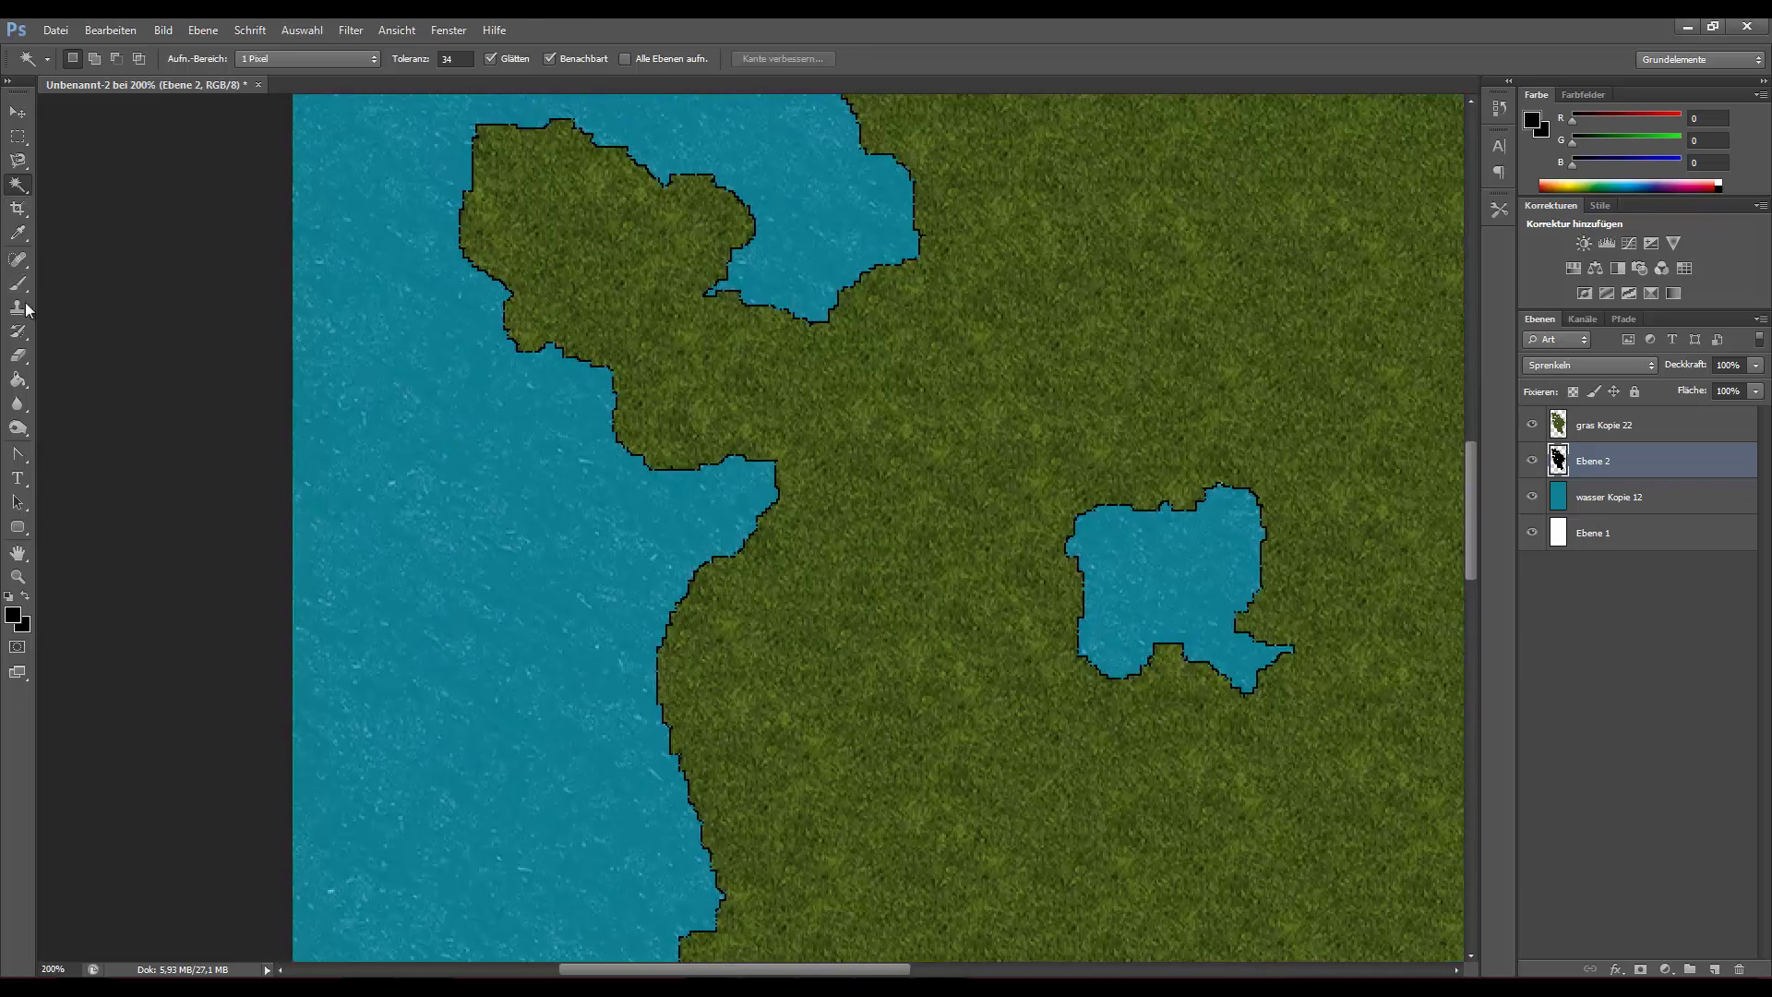
pyautogui.click(19, 286)
pyautogui.click(92, 59)
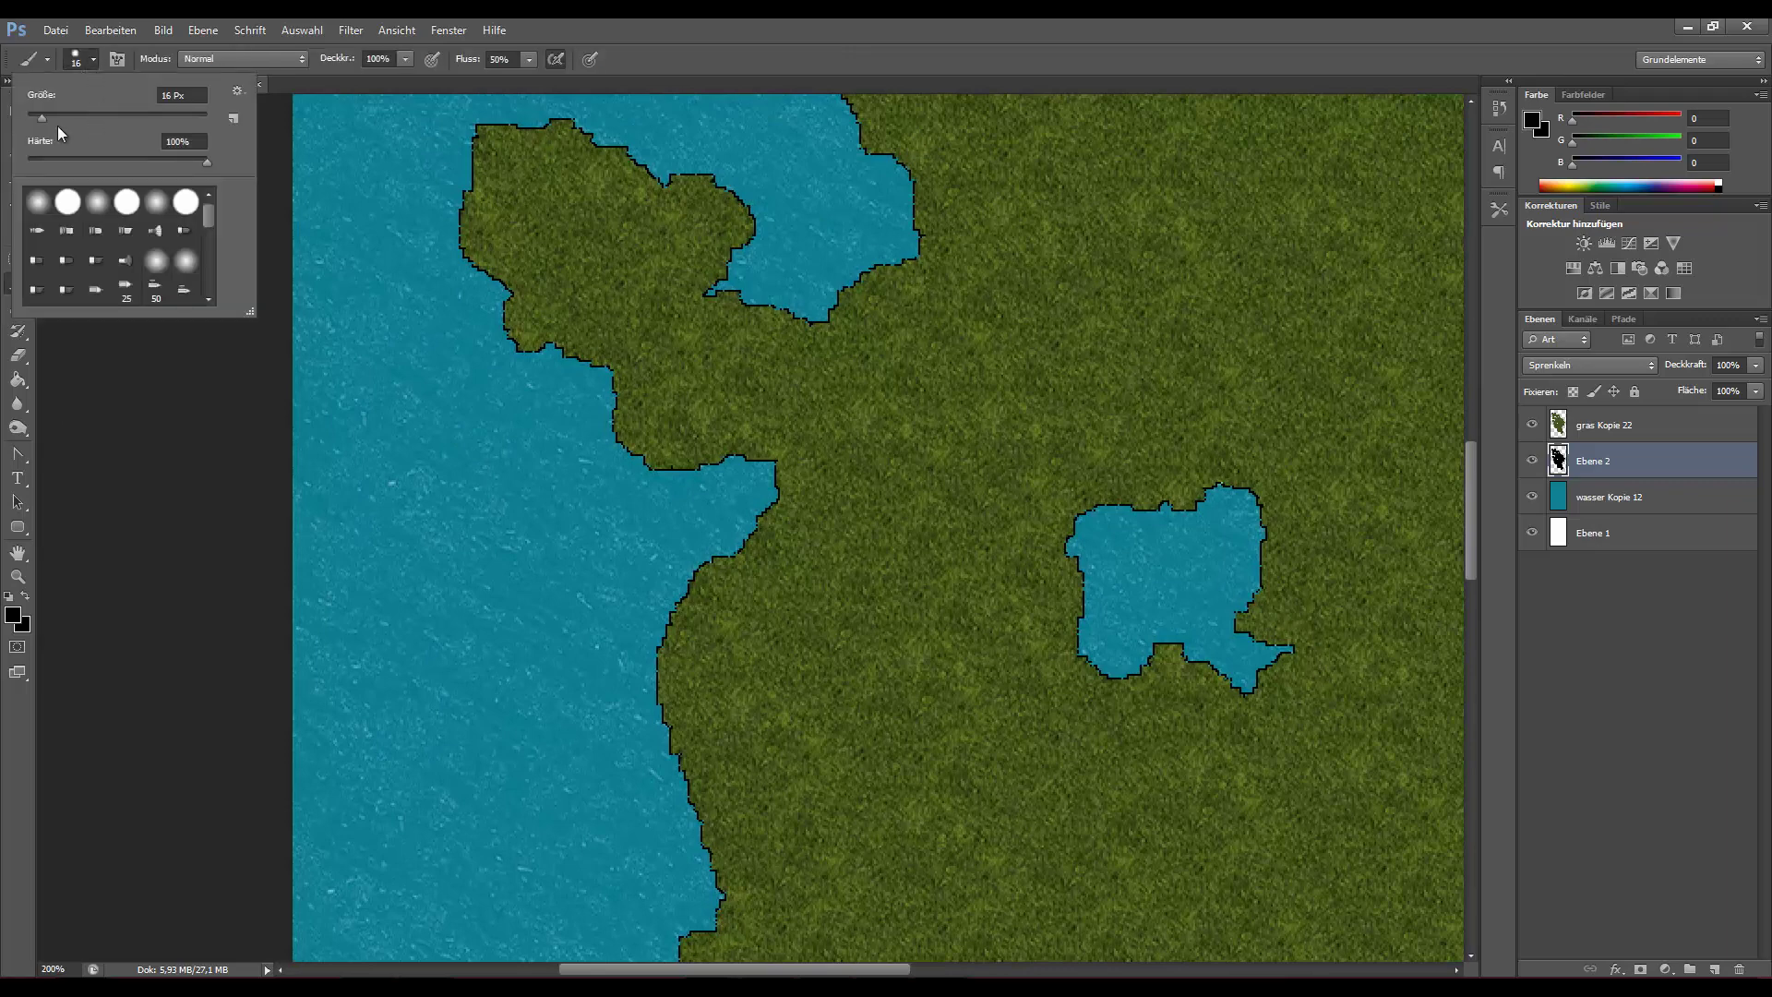
pyautogui.moveTo(40, 117); pyautogui.dragTo(37, 116)
pyautogui.click(165, 95)
pyautogui.press('BackSpace')
pyautogui.press('BackSpace')
pyautogui.write('5')
pyautogui.moveTo(203, 158); pyautogui.dragTo(5, 168)
# Set the foreground colour to bright blue #0e91f7.
pyautogui.click(1532, 120)
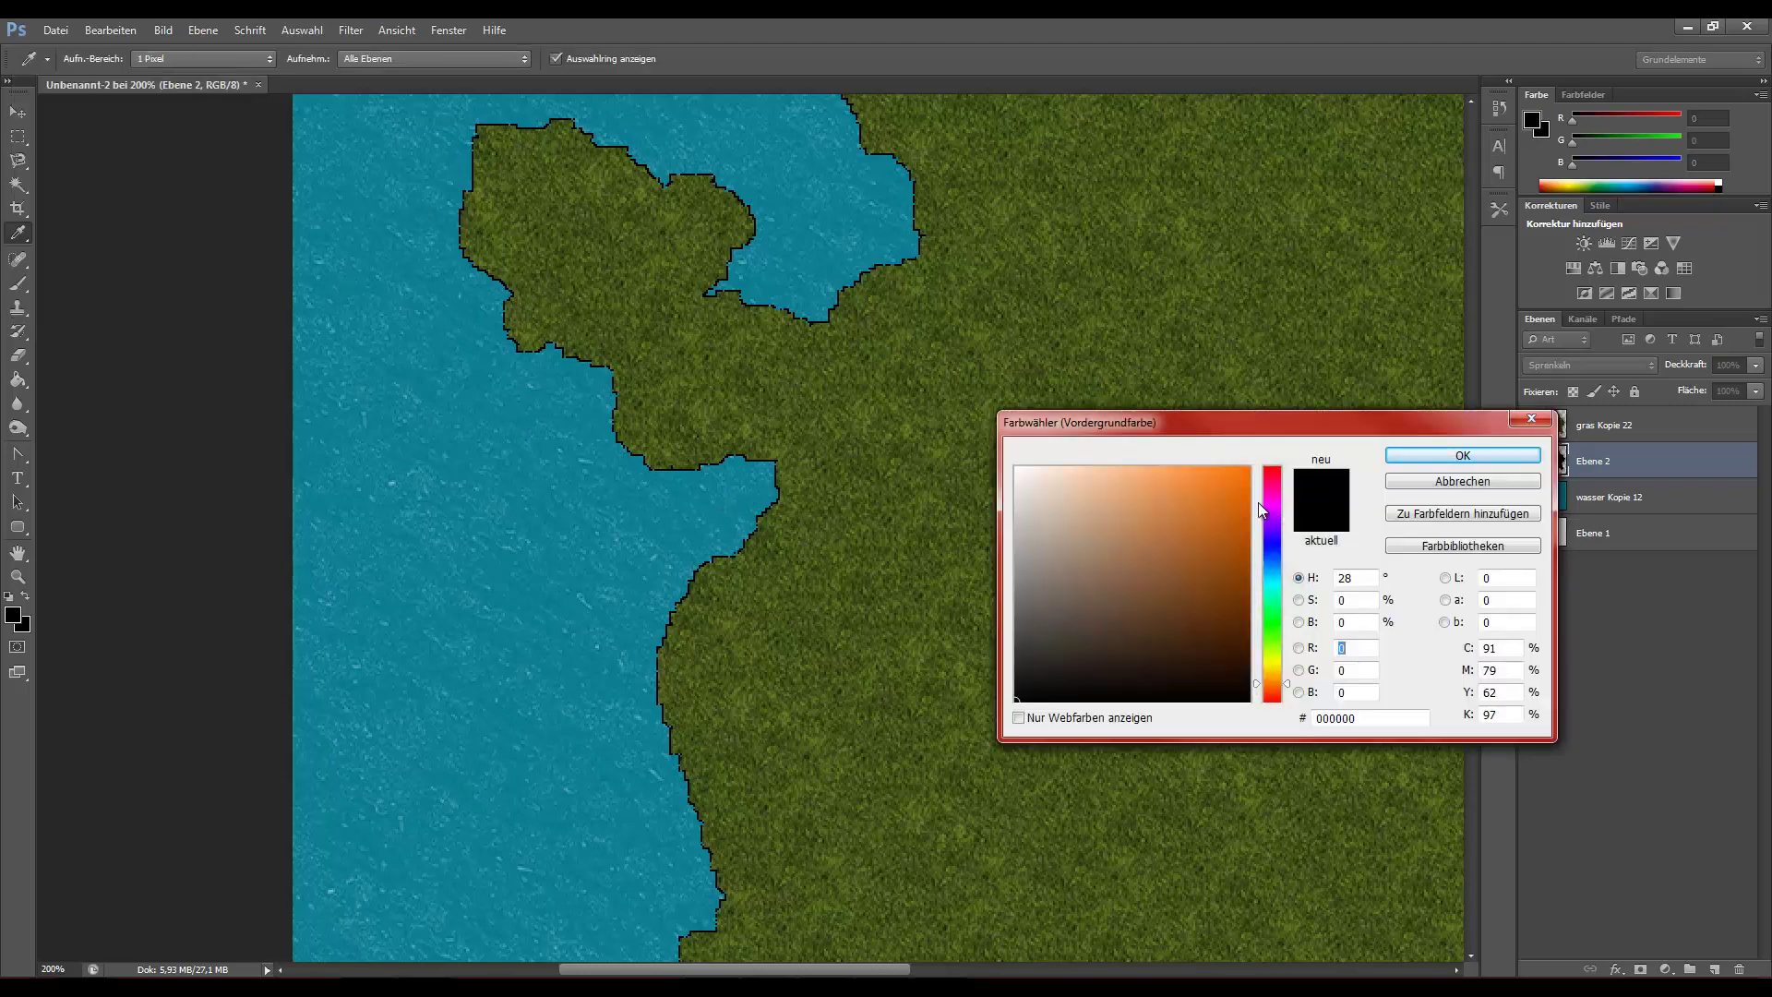
pyautogui.moveTo(1269, 579); pyautogui.dragTo(1273, 566)
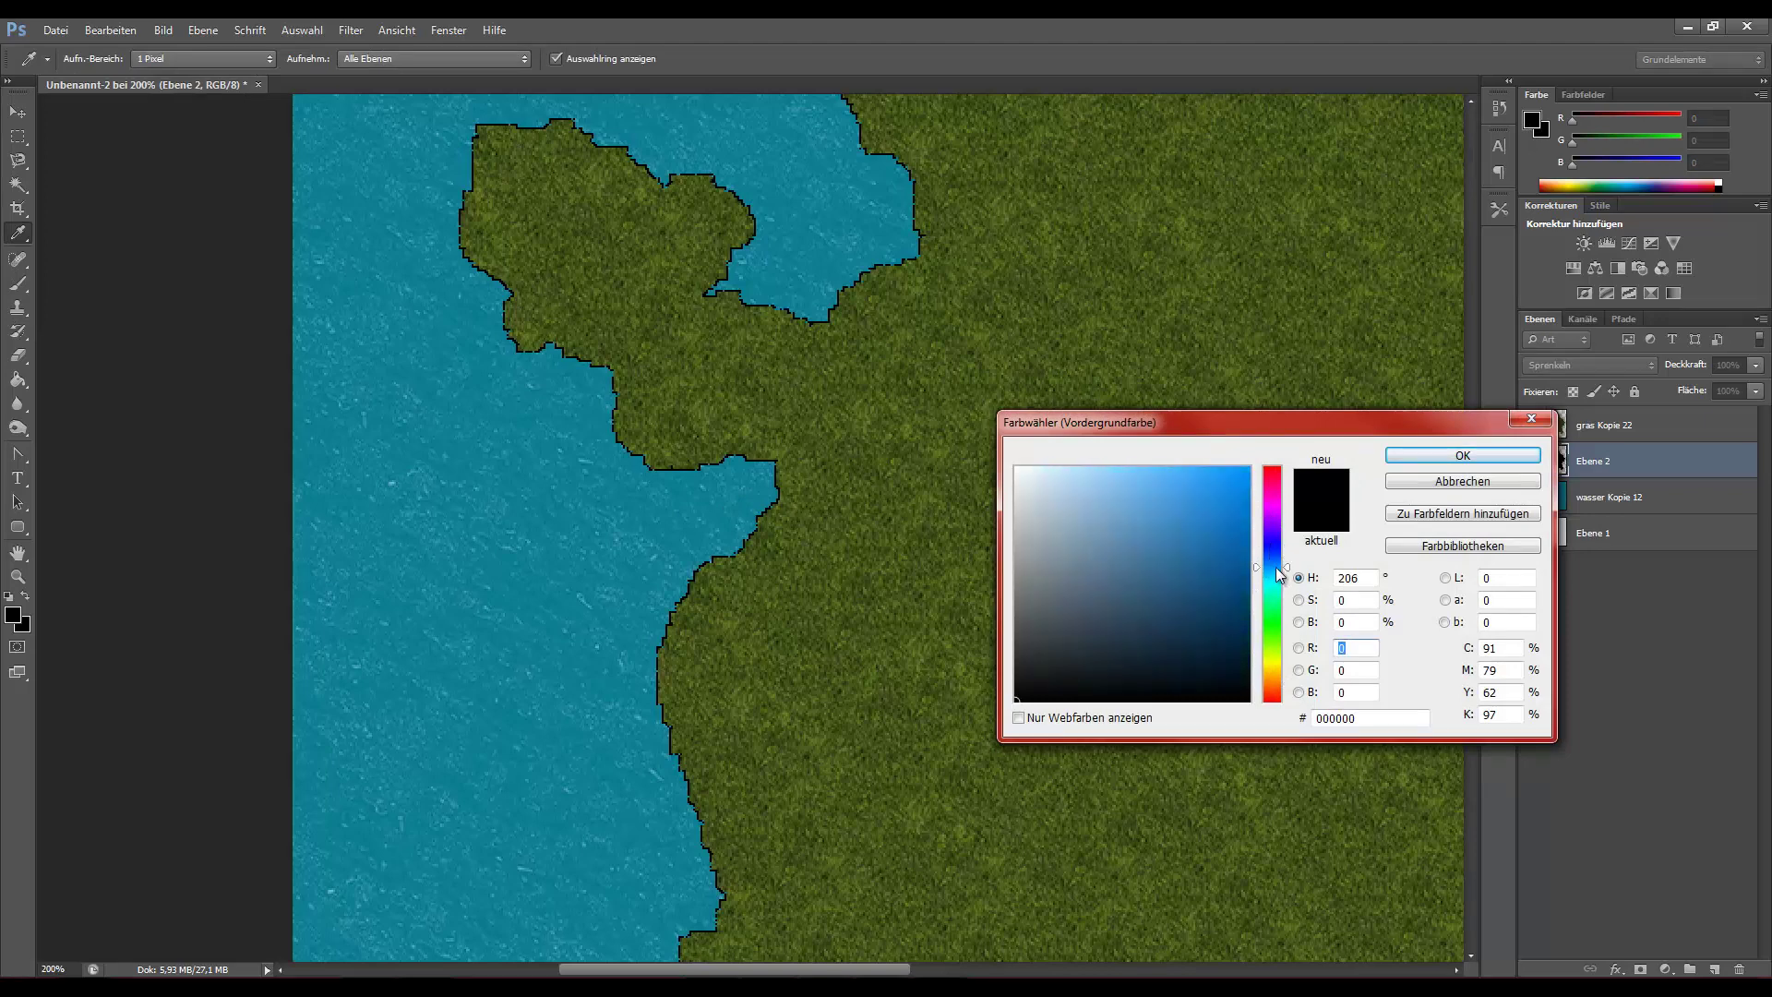
pyautogui.moveTo(1227, 483); pyautogui.dragTo(1237, 473)
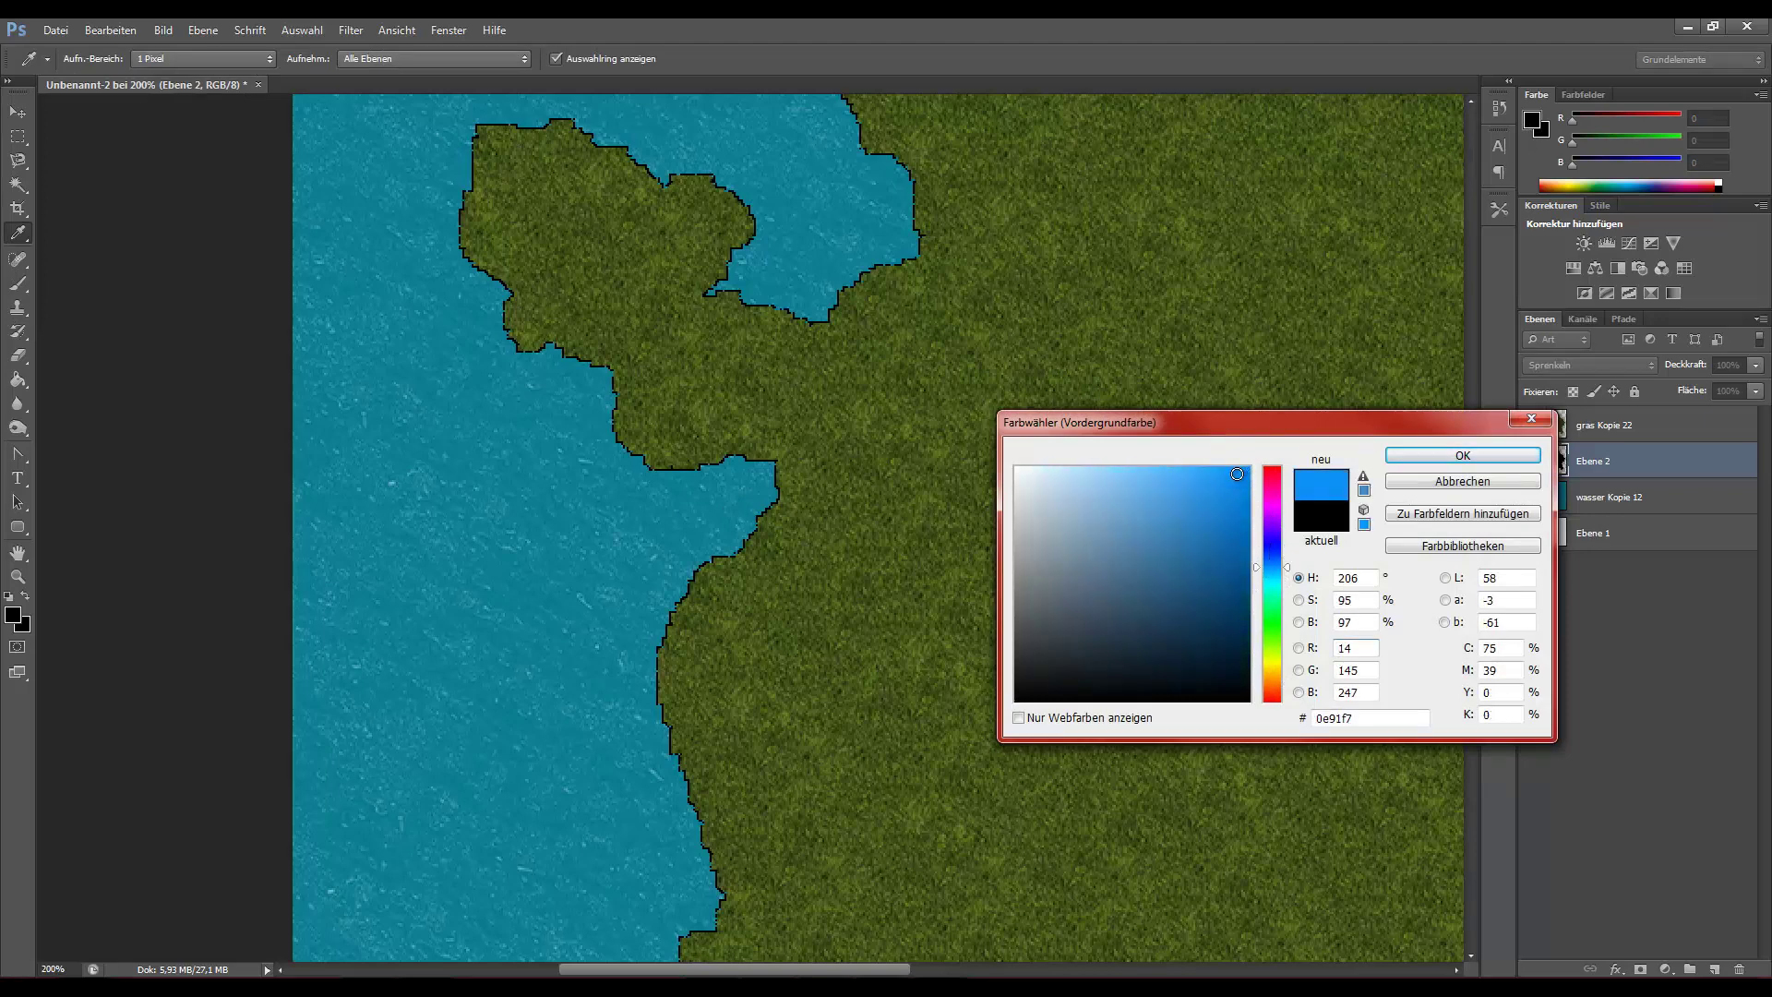
pyautogui.click(1423, 456)
# Return to the Brush tool and make gras Kopie 22 the active layer.
pyautogui.press('b')
pyautogui.scroll(-2, 861, 527)
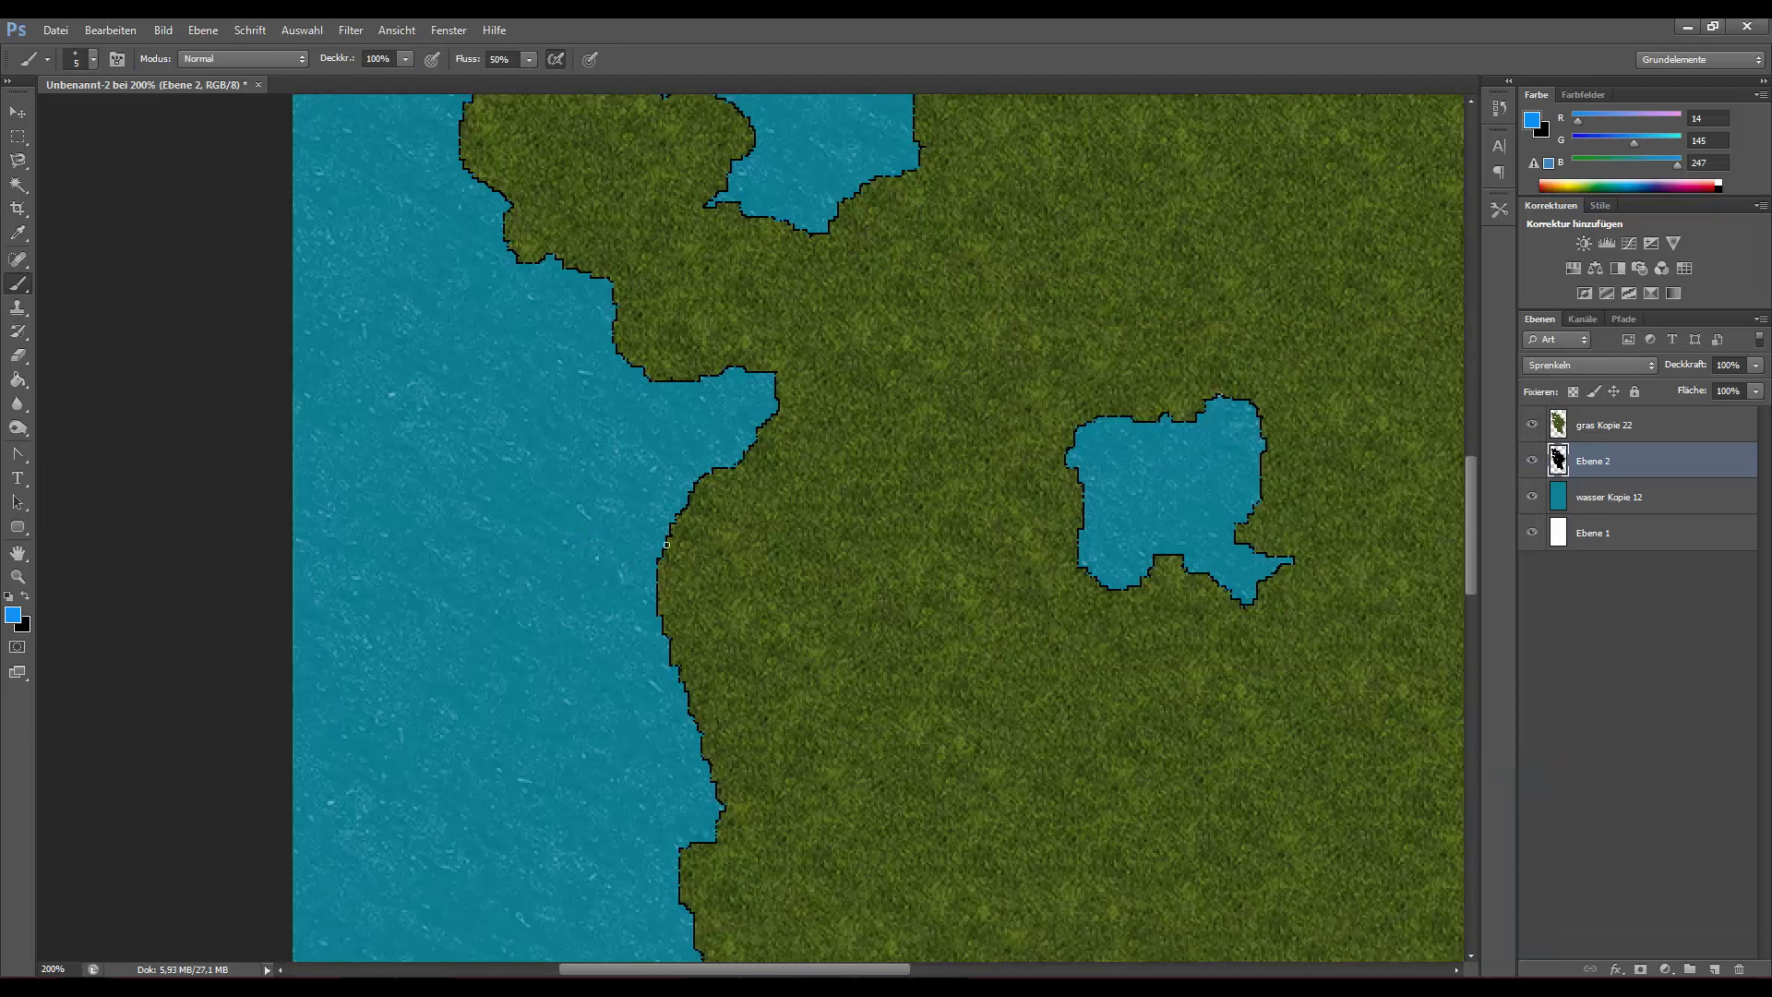
pyautogui.click(1606, 425)
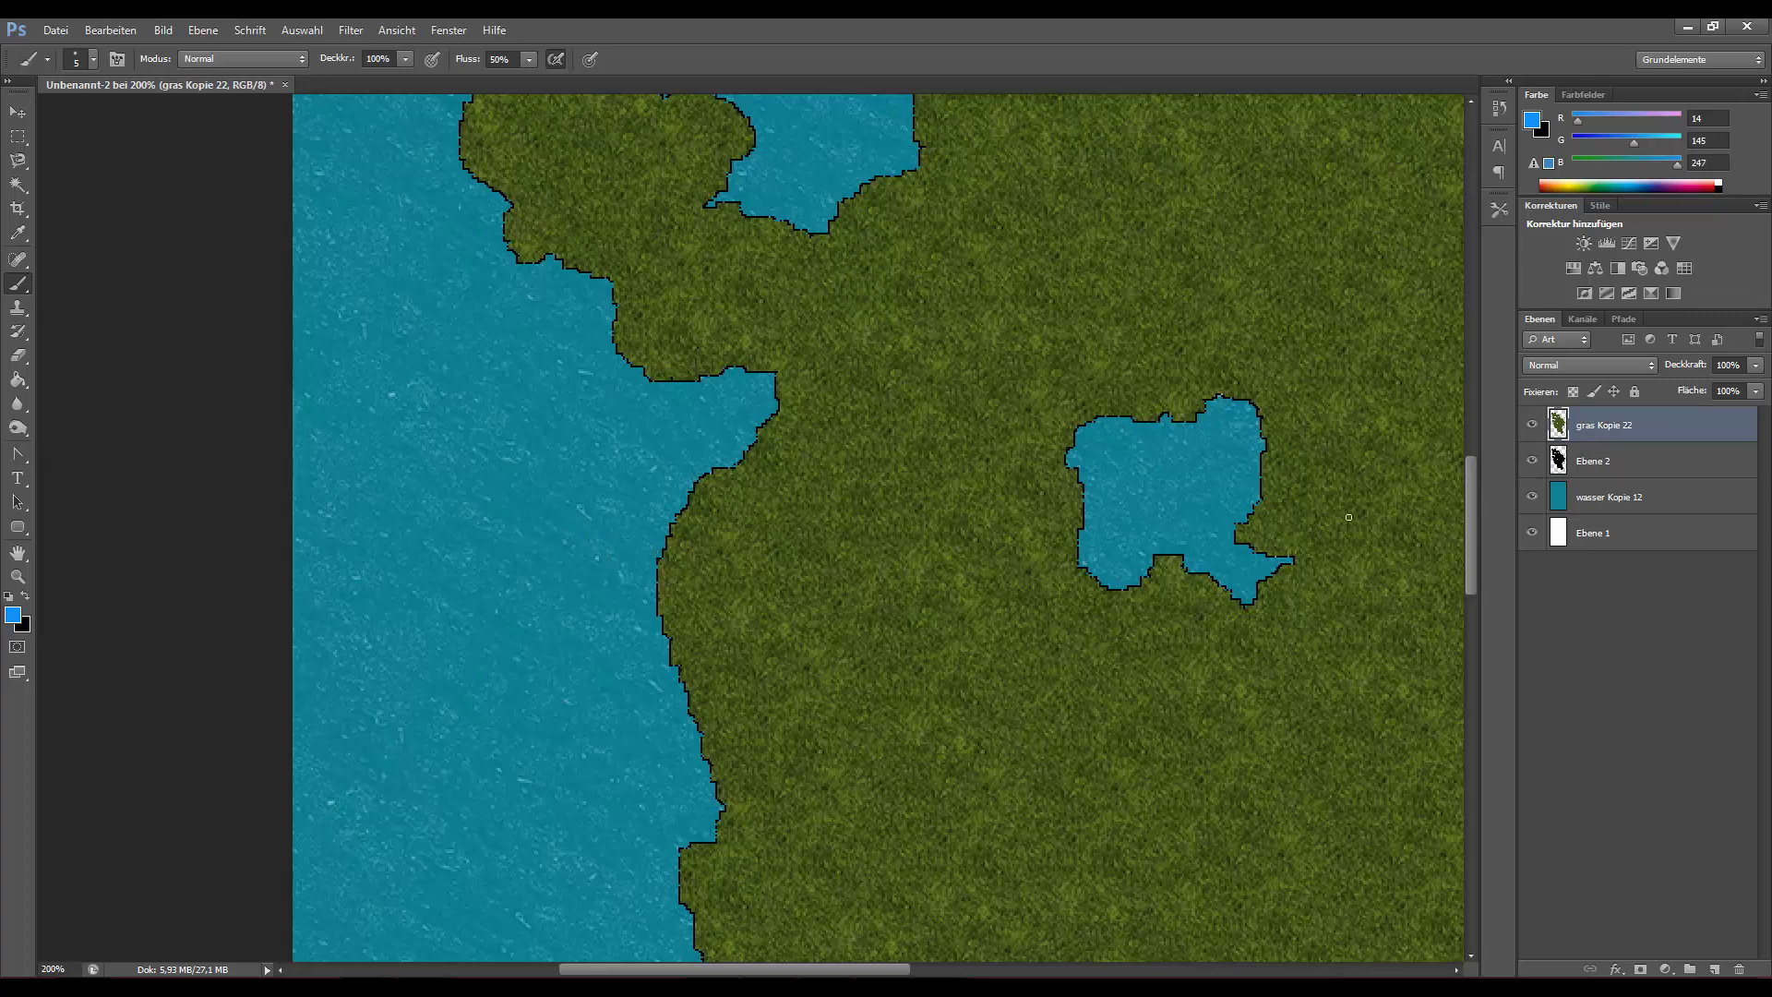
# On the gras Kopie 22 layer, paint a thin blue river from the coastline to the square lake.
pyautogui.click(1615, 464)
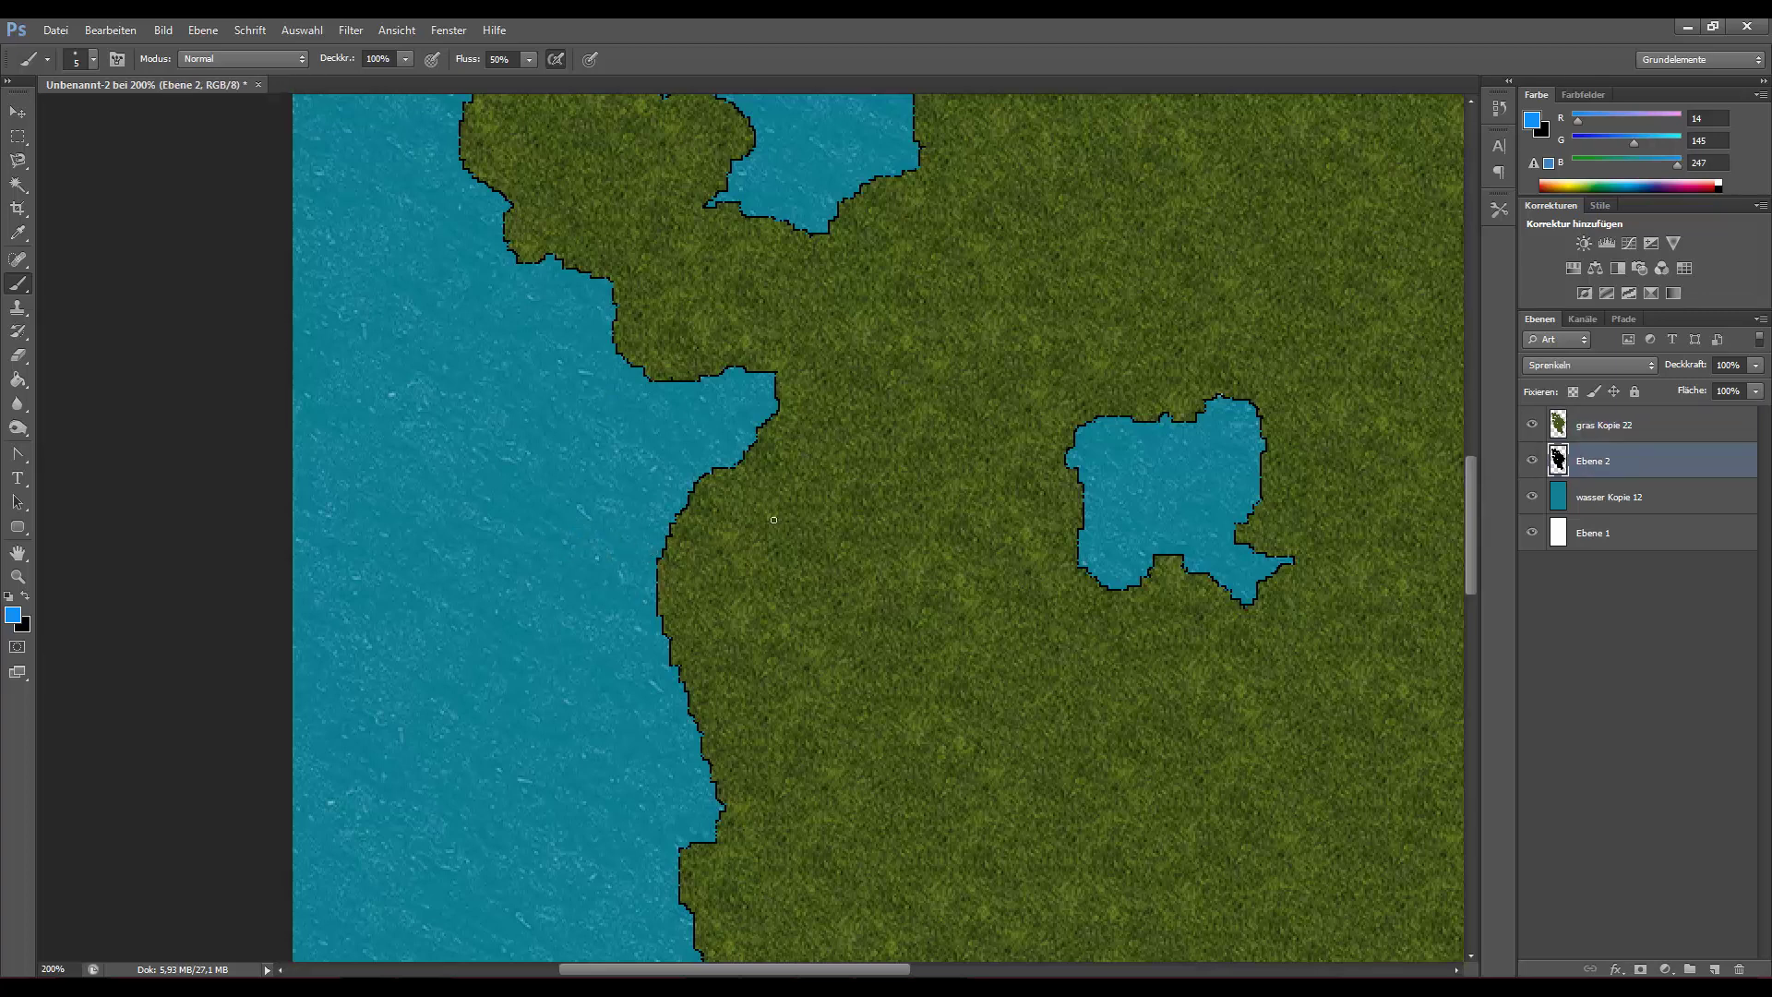
pyautogui.click(1604, 434)
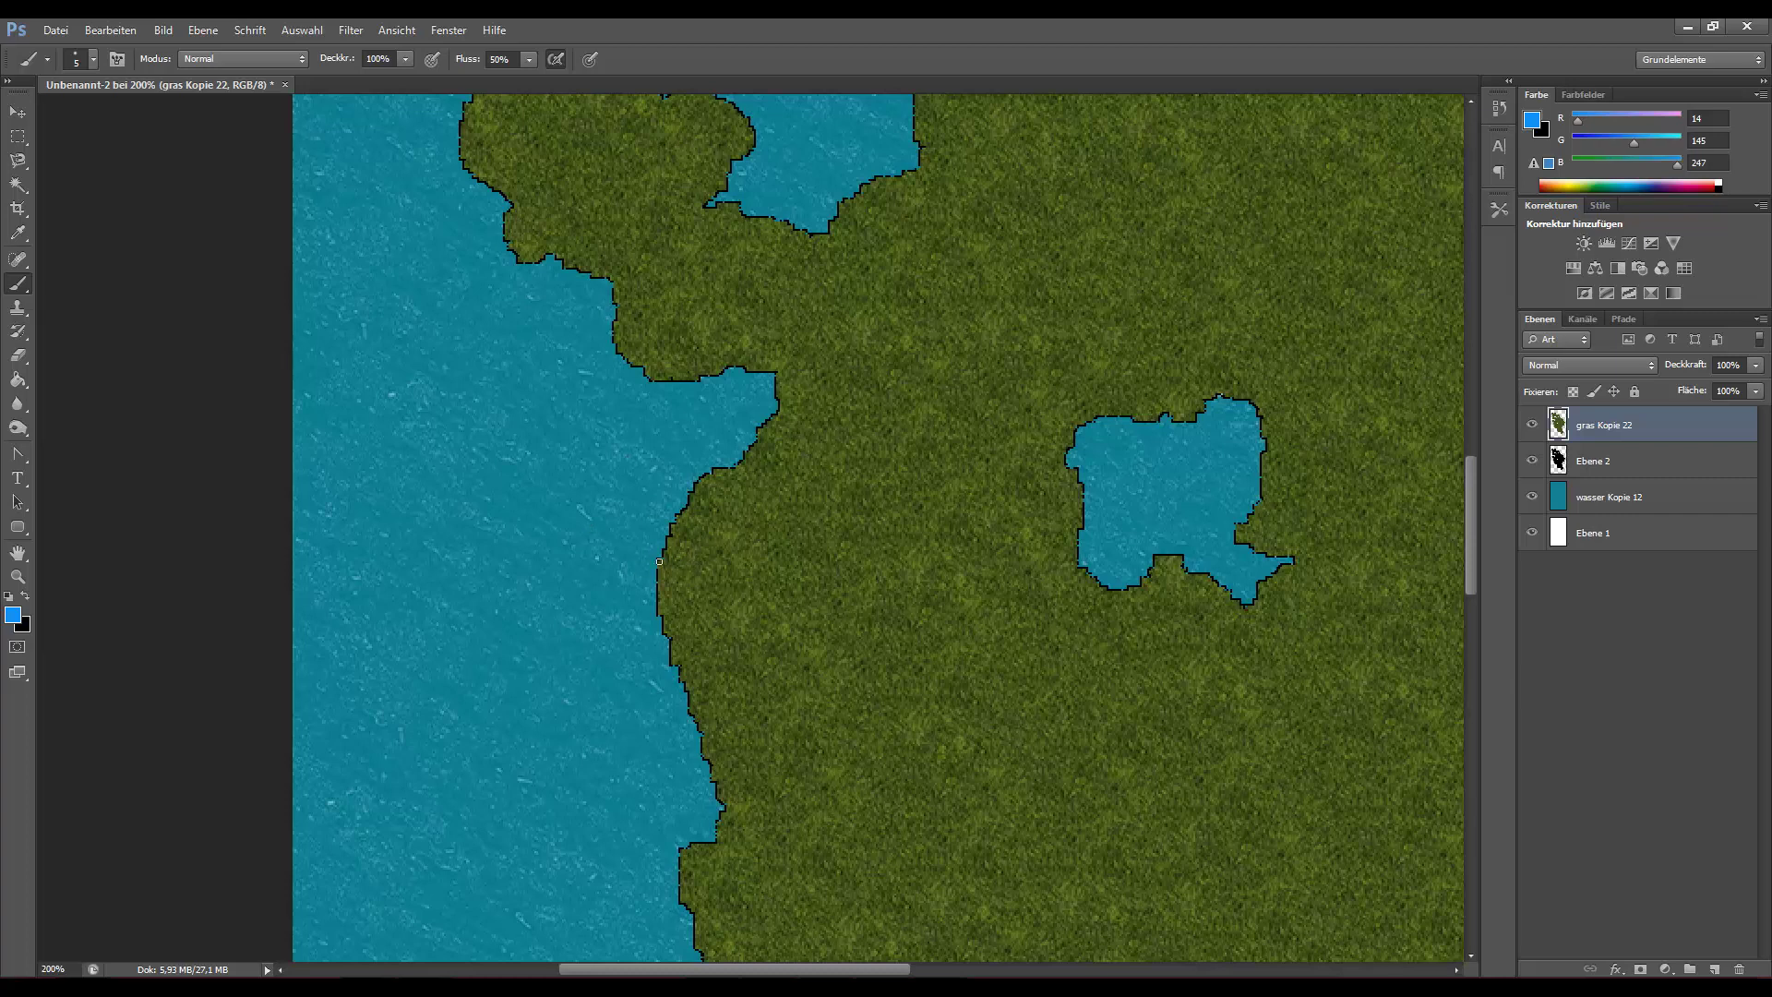
pyautogui.click(659, 560)
pyautogui.moveTo(675, 560)
pyautogui.mouseDown()
pyautogui.moveTo(854, 541)
pyautogui.moveTo(977, 492)
pyautogui.moveTo(1087, 503)
pyautogui.mouseUp()
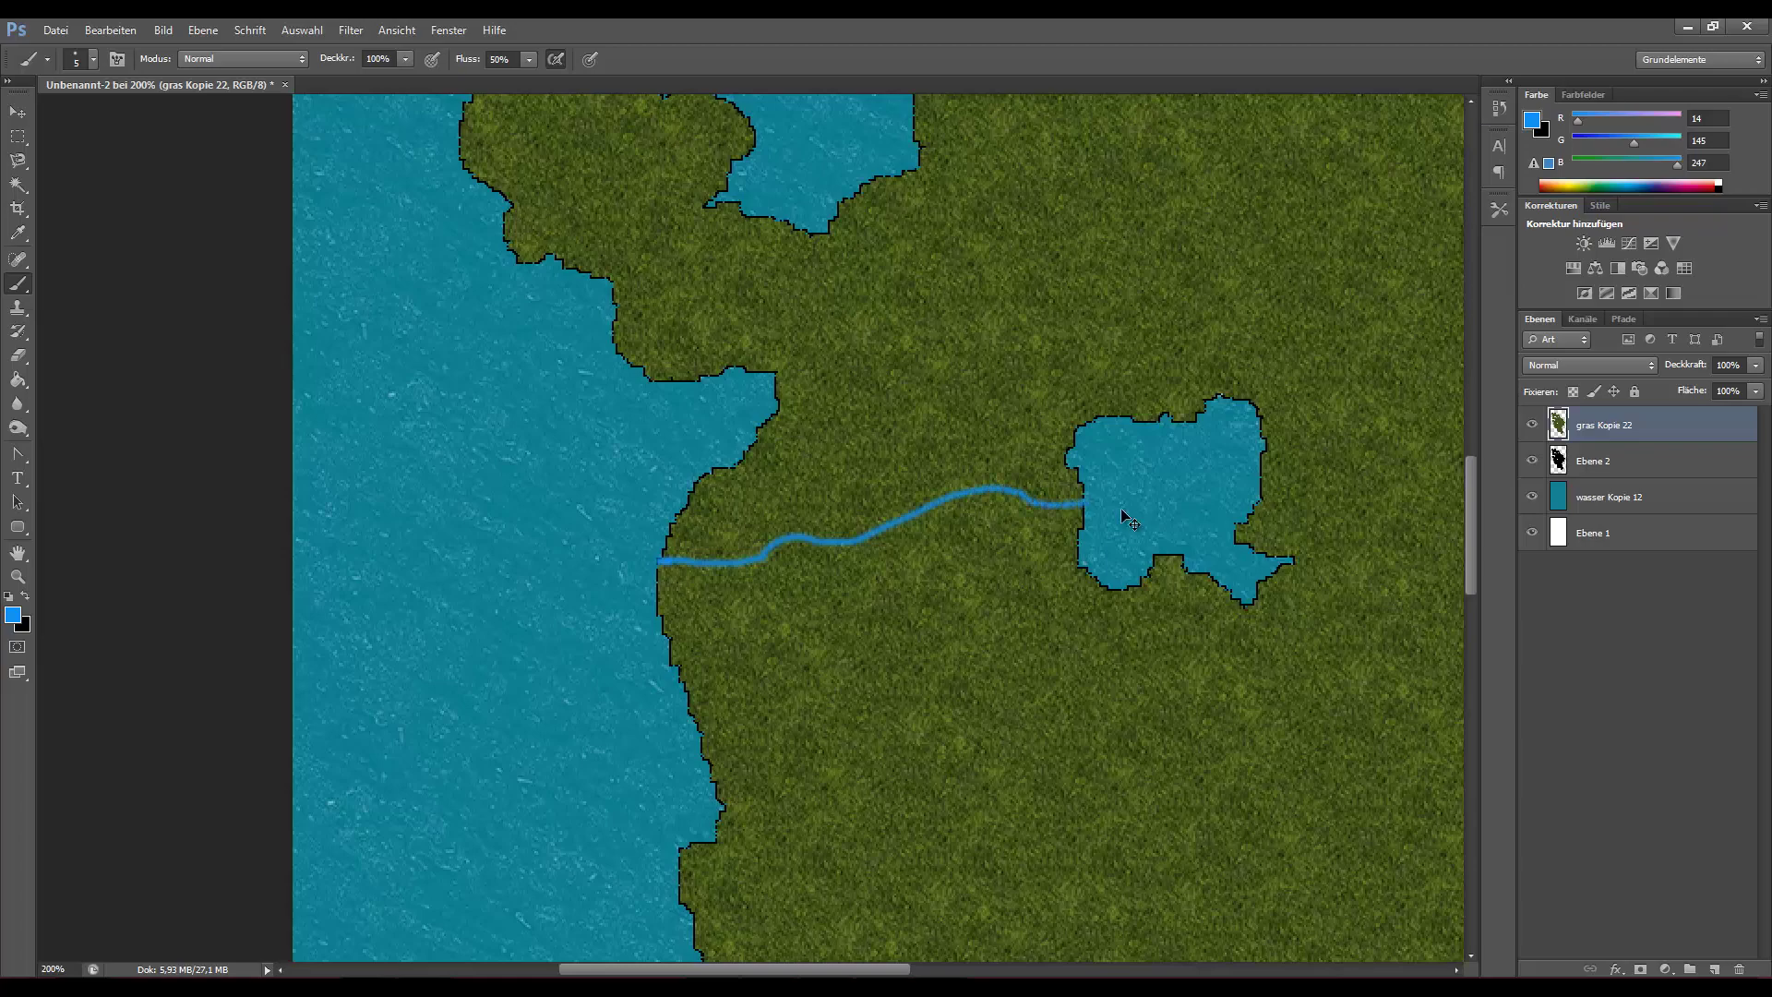
pyautogui.hotkey('ctrl', '+')
pyautogui.hotkey('ctrl', '+')
pyautogui.hotkey('ctrl', '+')
pyautogui.hotkey('ctrl', '+')
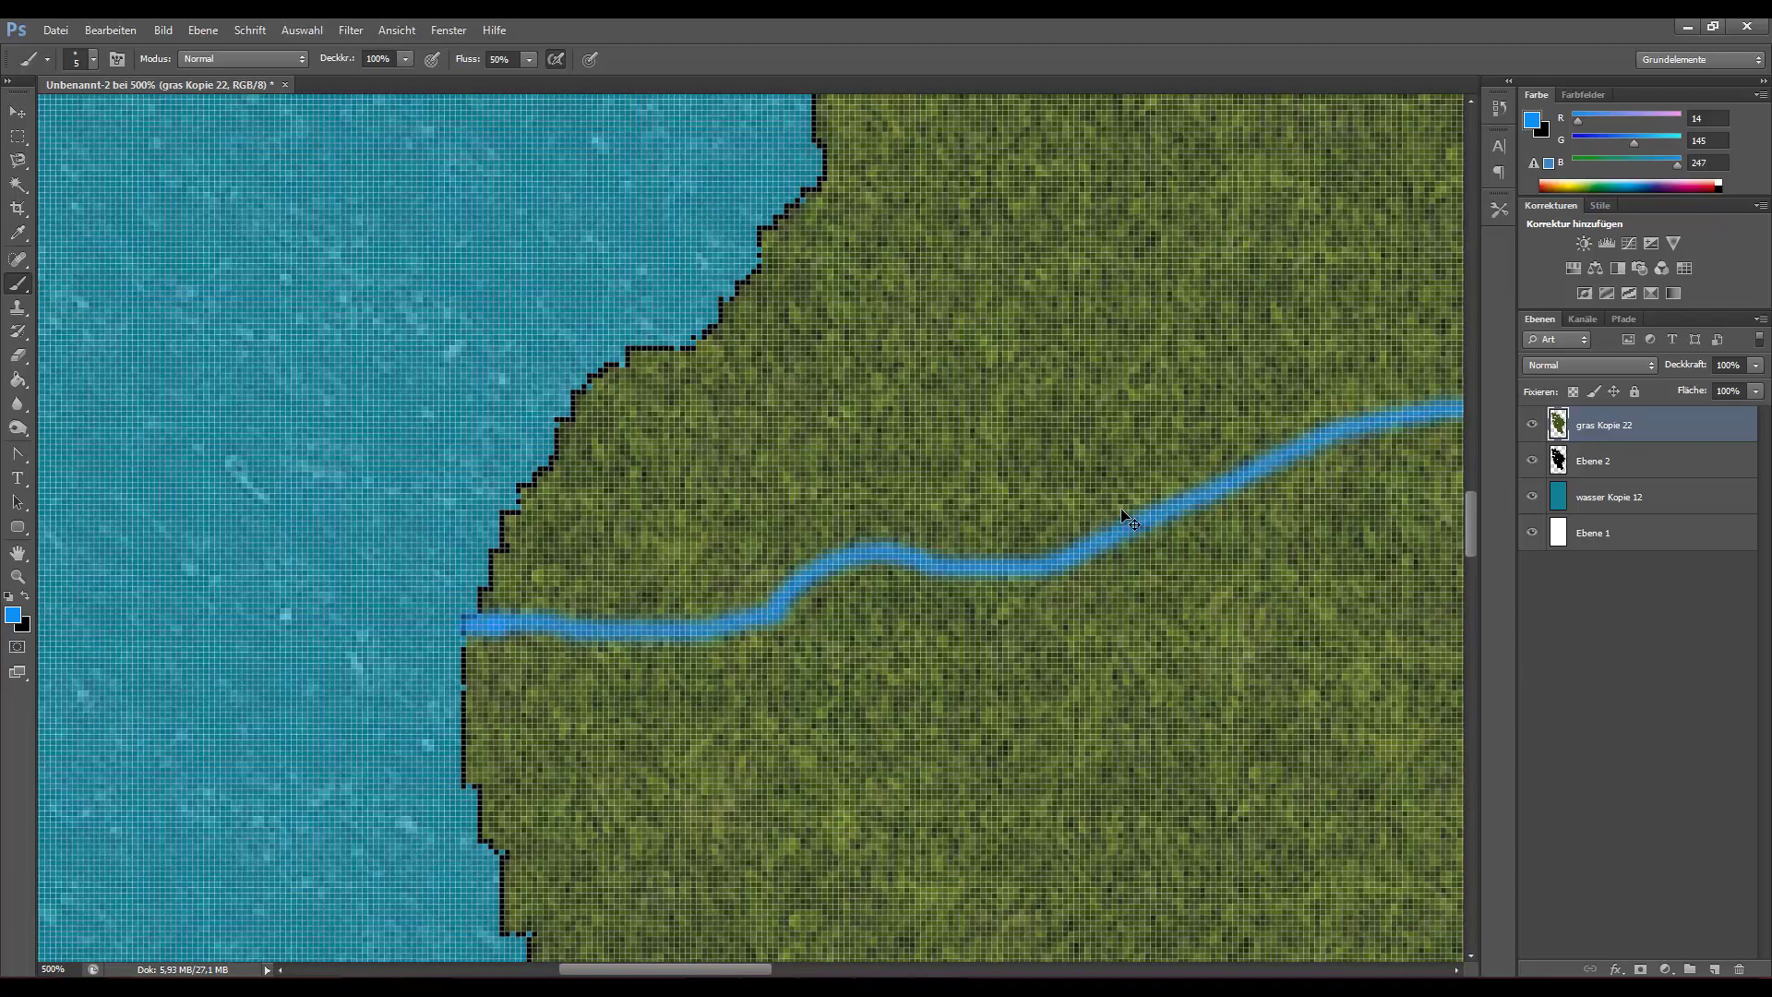
pyautogui.hotkey('ctrl', '+')
pyautogui.hotkey('ctrl', '+')
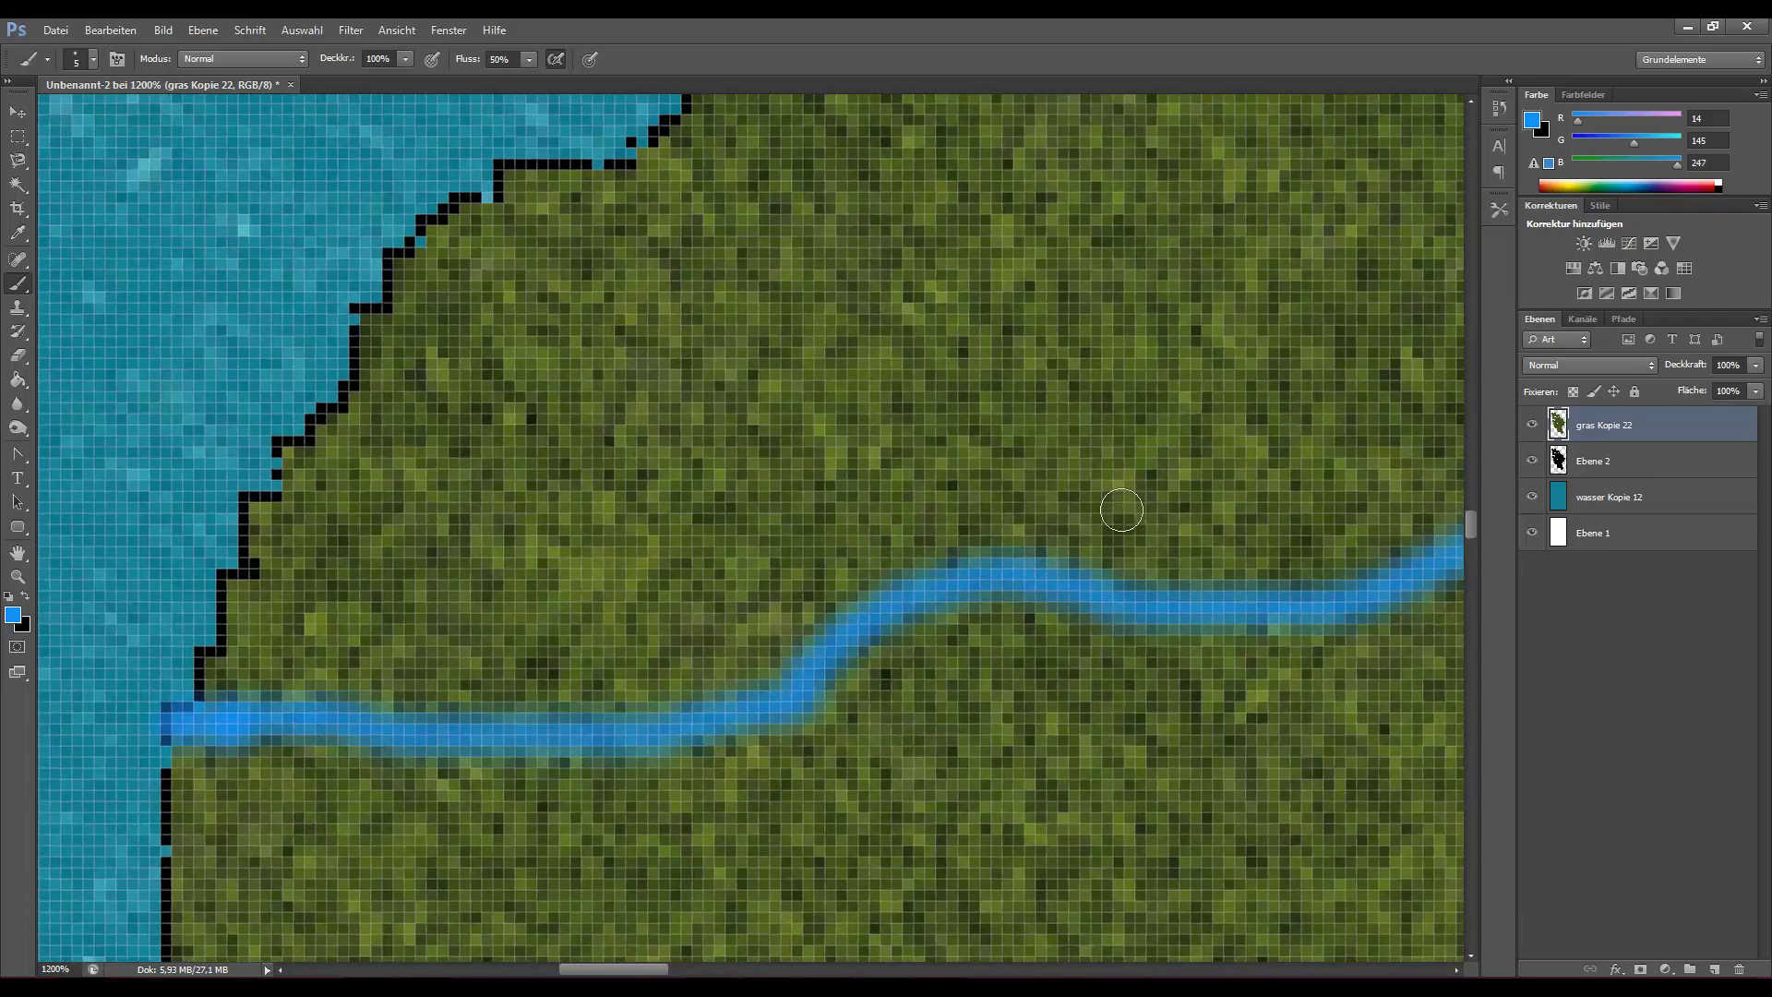
pyautogui.hotkey('ctrl', '-')
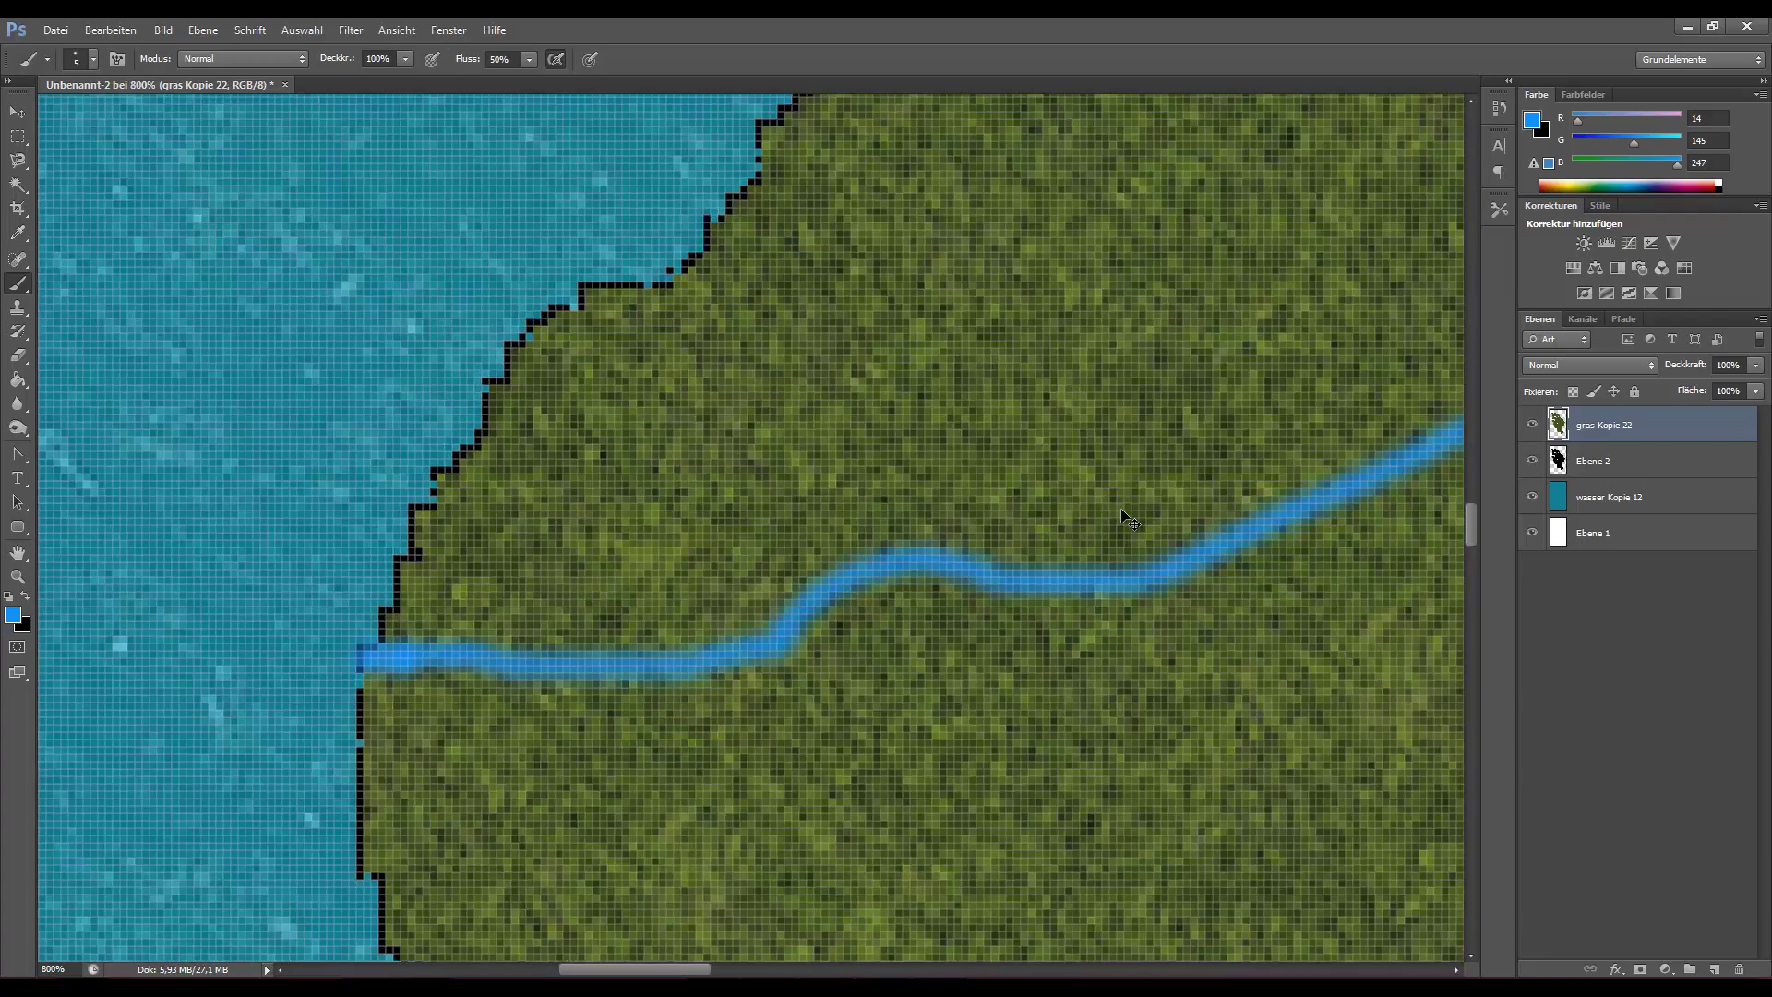
pyautogui.hotkey('ctrl', '-')
pyautogui.hotkey('ctrl', '-')
pyautogui.hotkey('ctrl', '-')
pyautogui.hotkey('ctrl', '-')
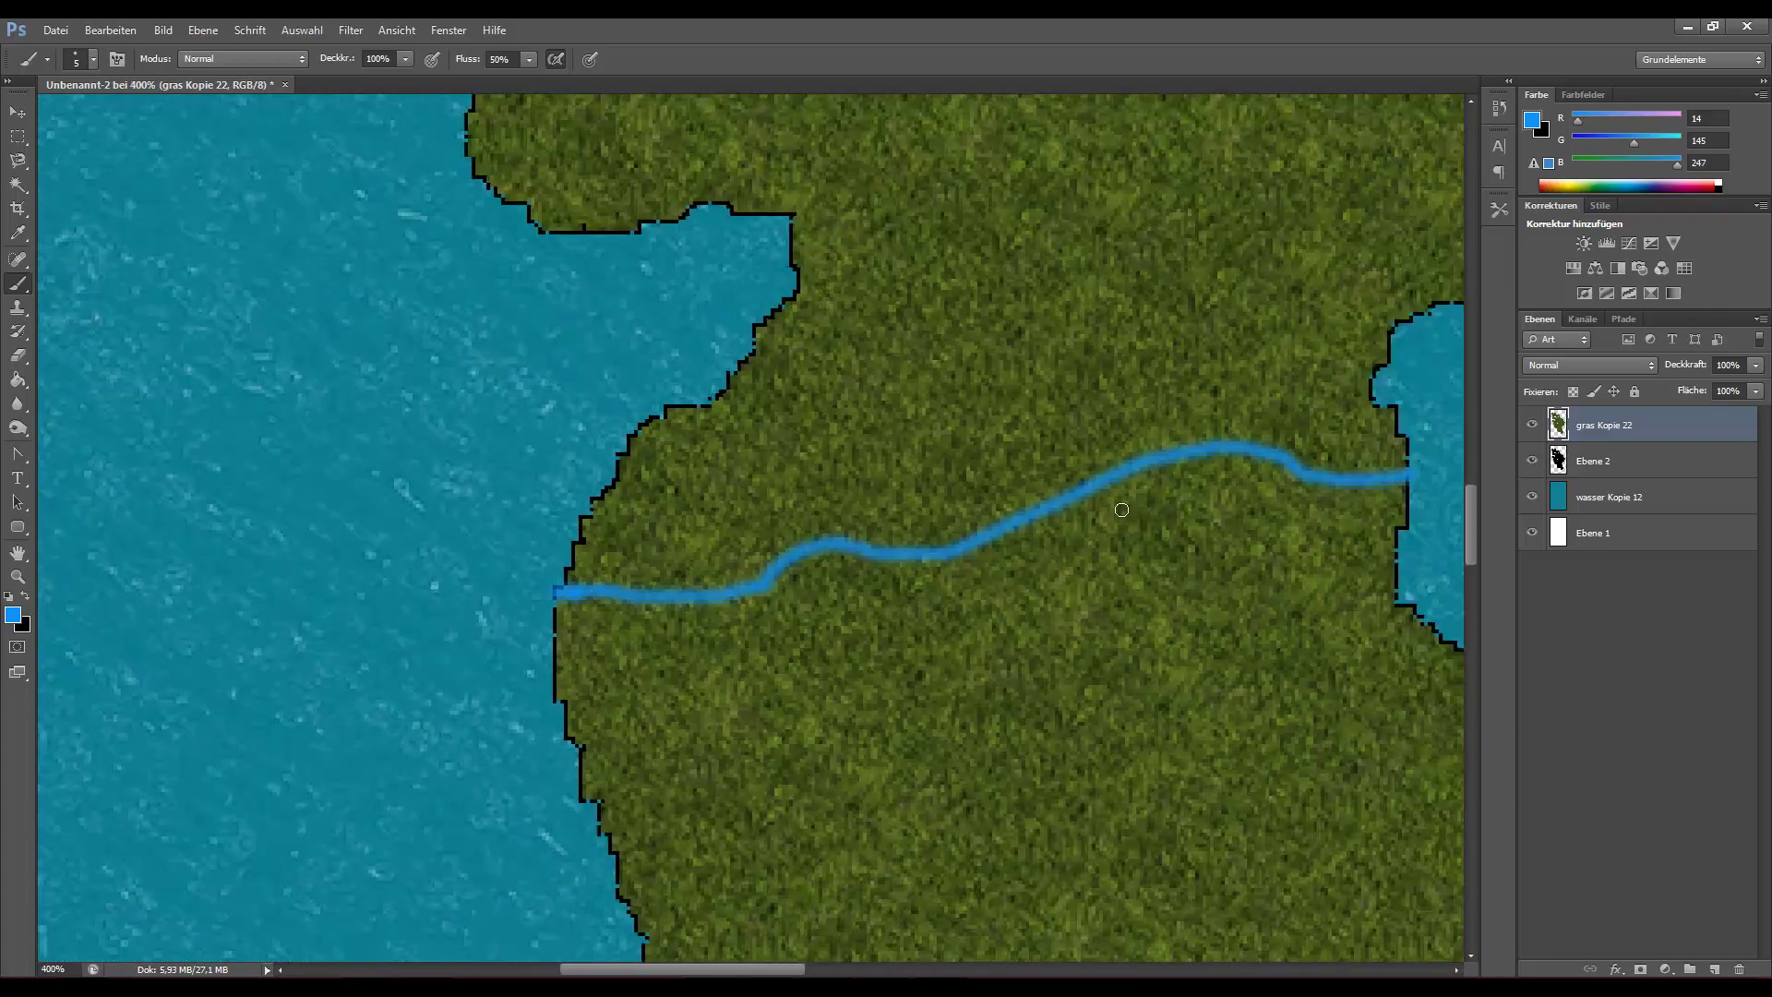
pyautogui.hotkey('ctrl', '-')
pyautogui.hotkey('ctrl', '-')
pyautogui.hotkey('ctrl', '-')
pyautogui.hotkey('ctrl', '-')
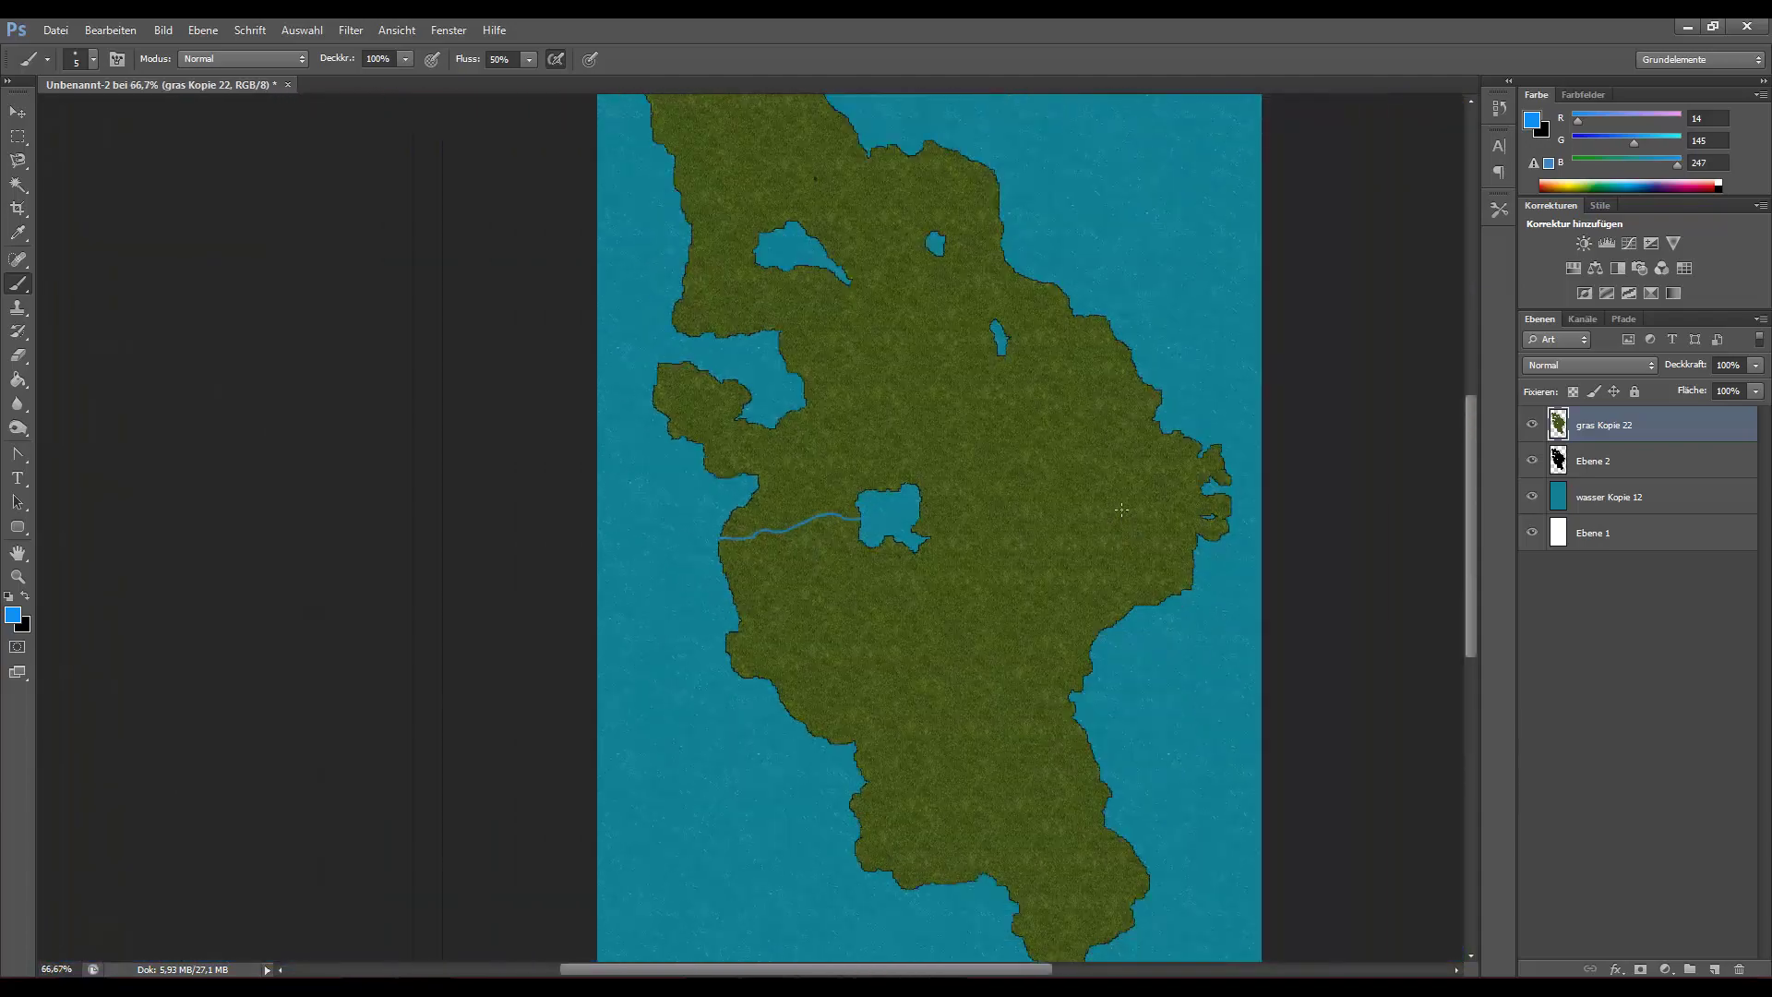
pyautogui.hotkey('ctrl', '+')
pyautogui.hotkey('ctrl', '+')
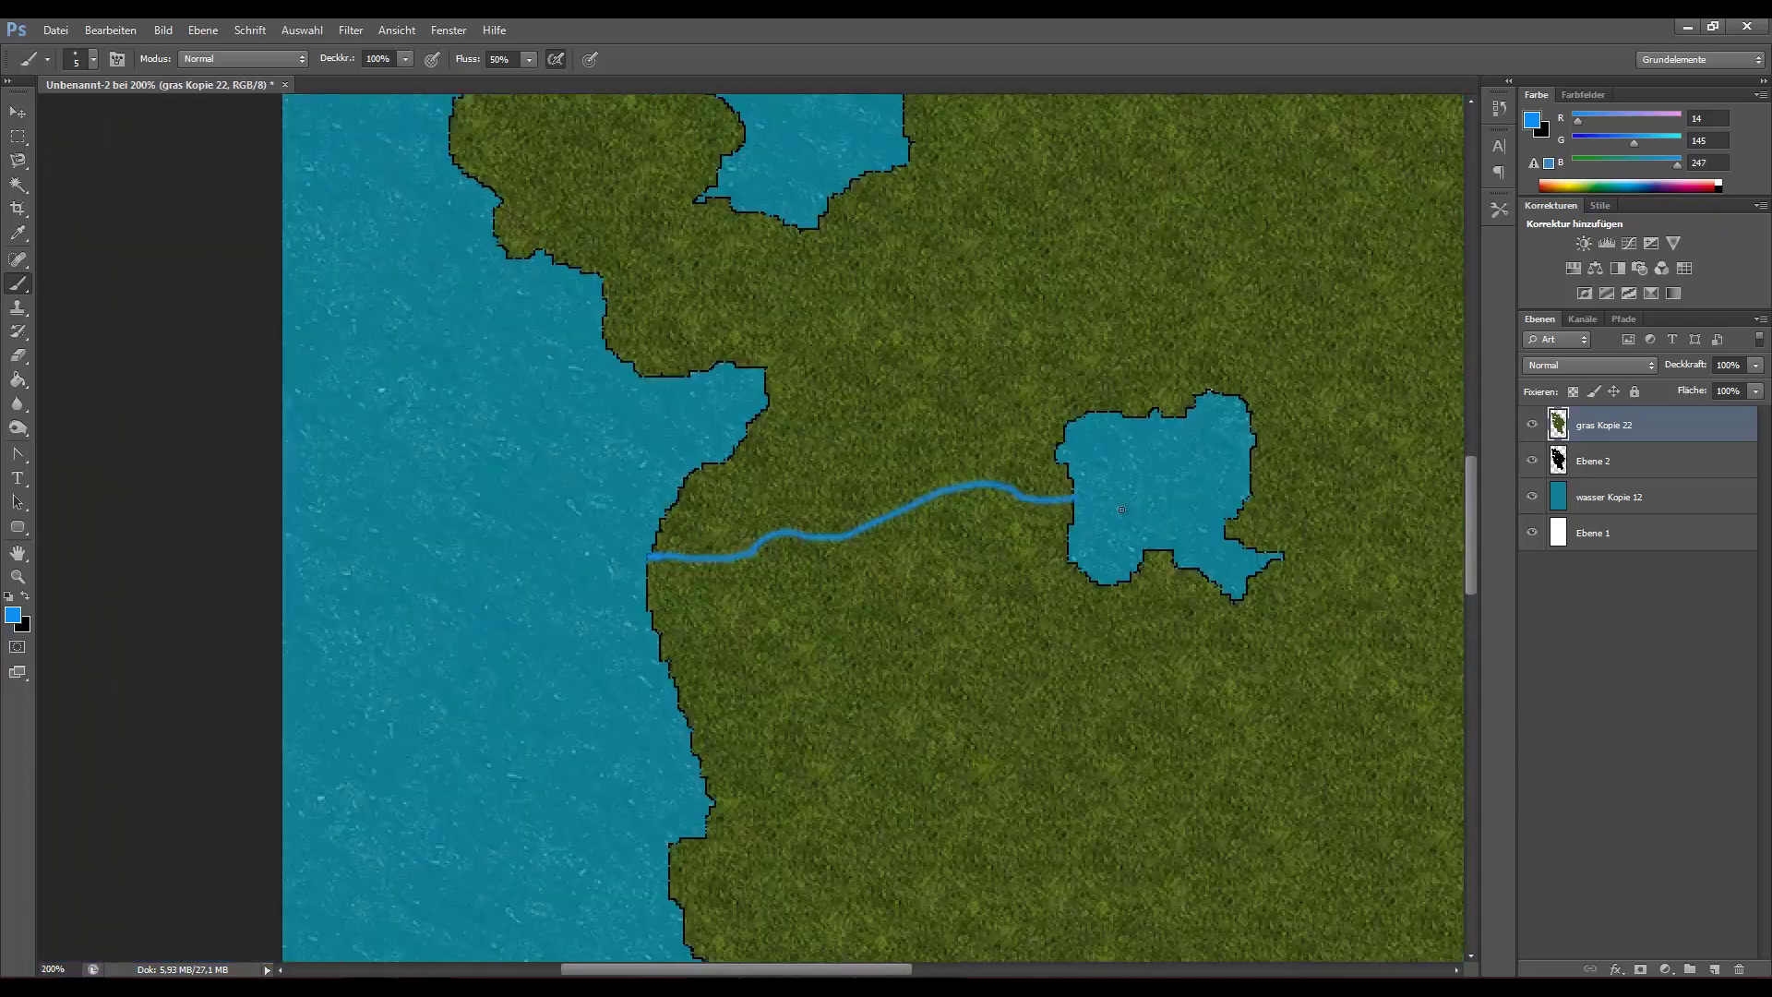
pyautogui.hotkey('ctrl', '-')
pyautogui.hotkey('ctrl', '-')
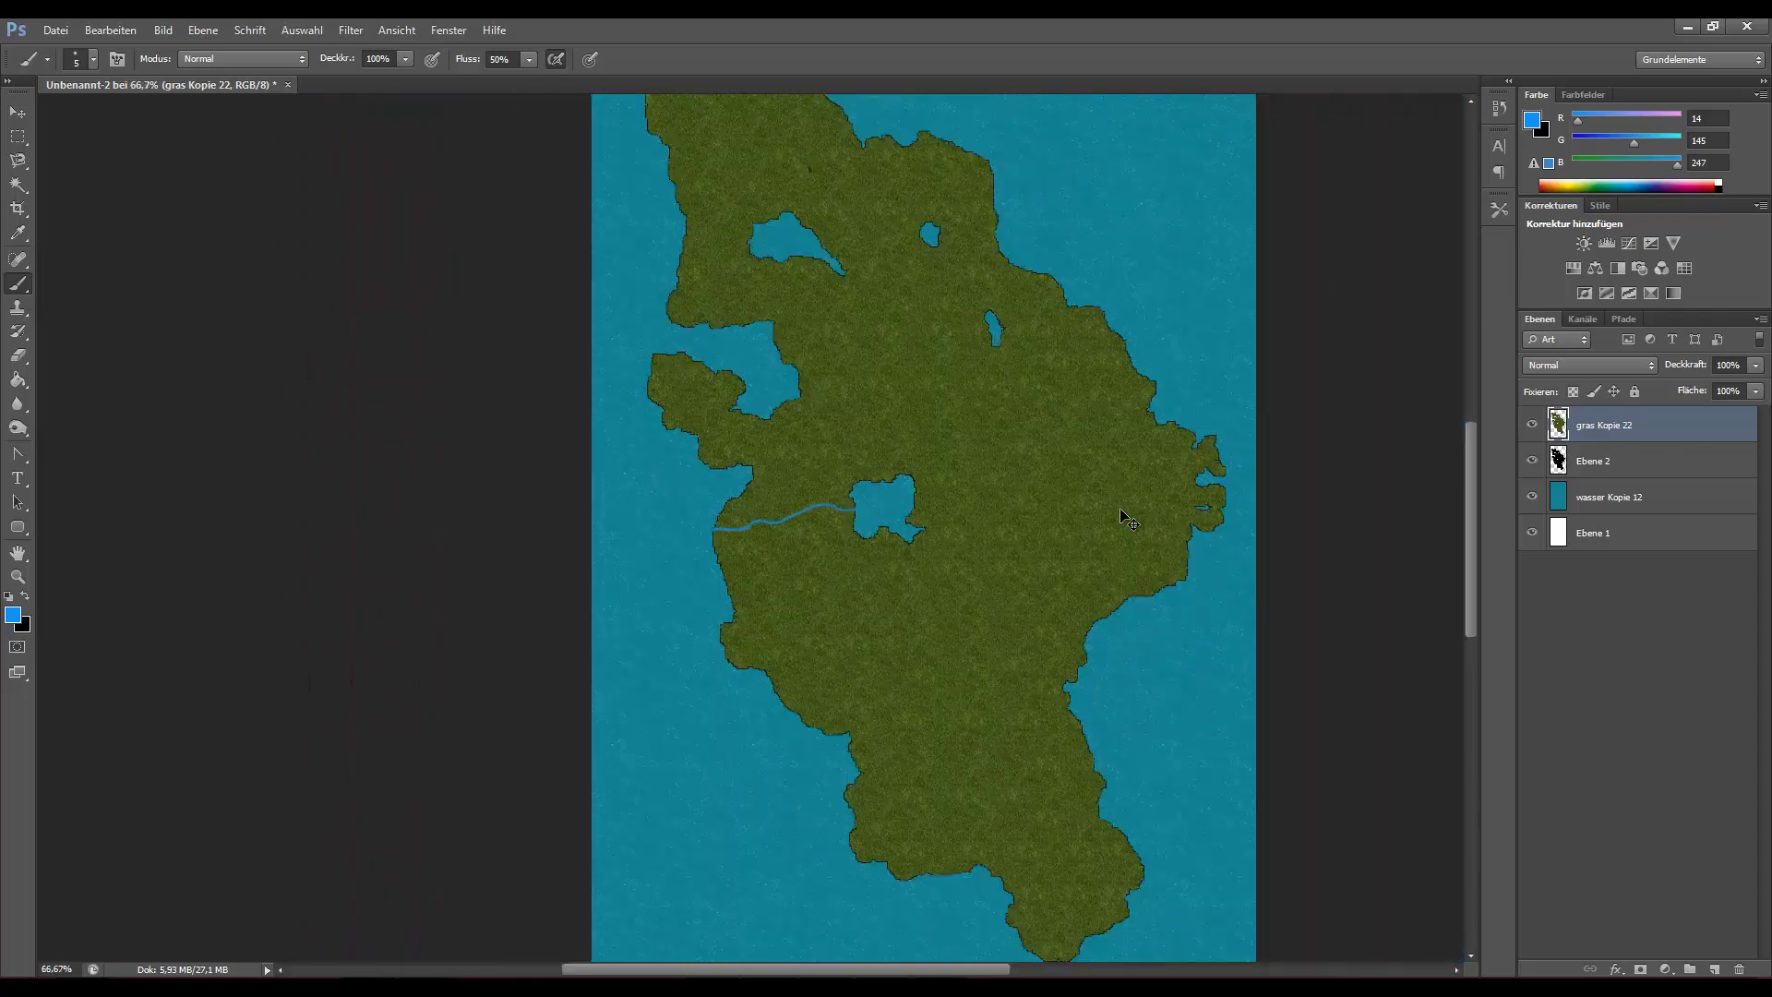
pyautogui.scroll(3, 1121, 510)
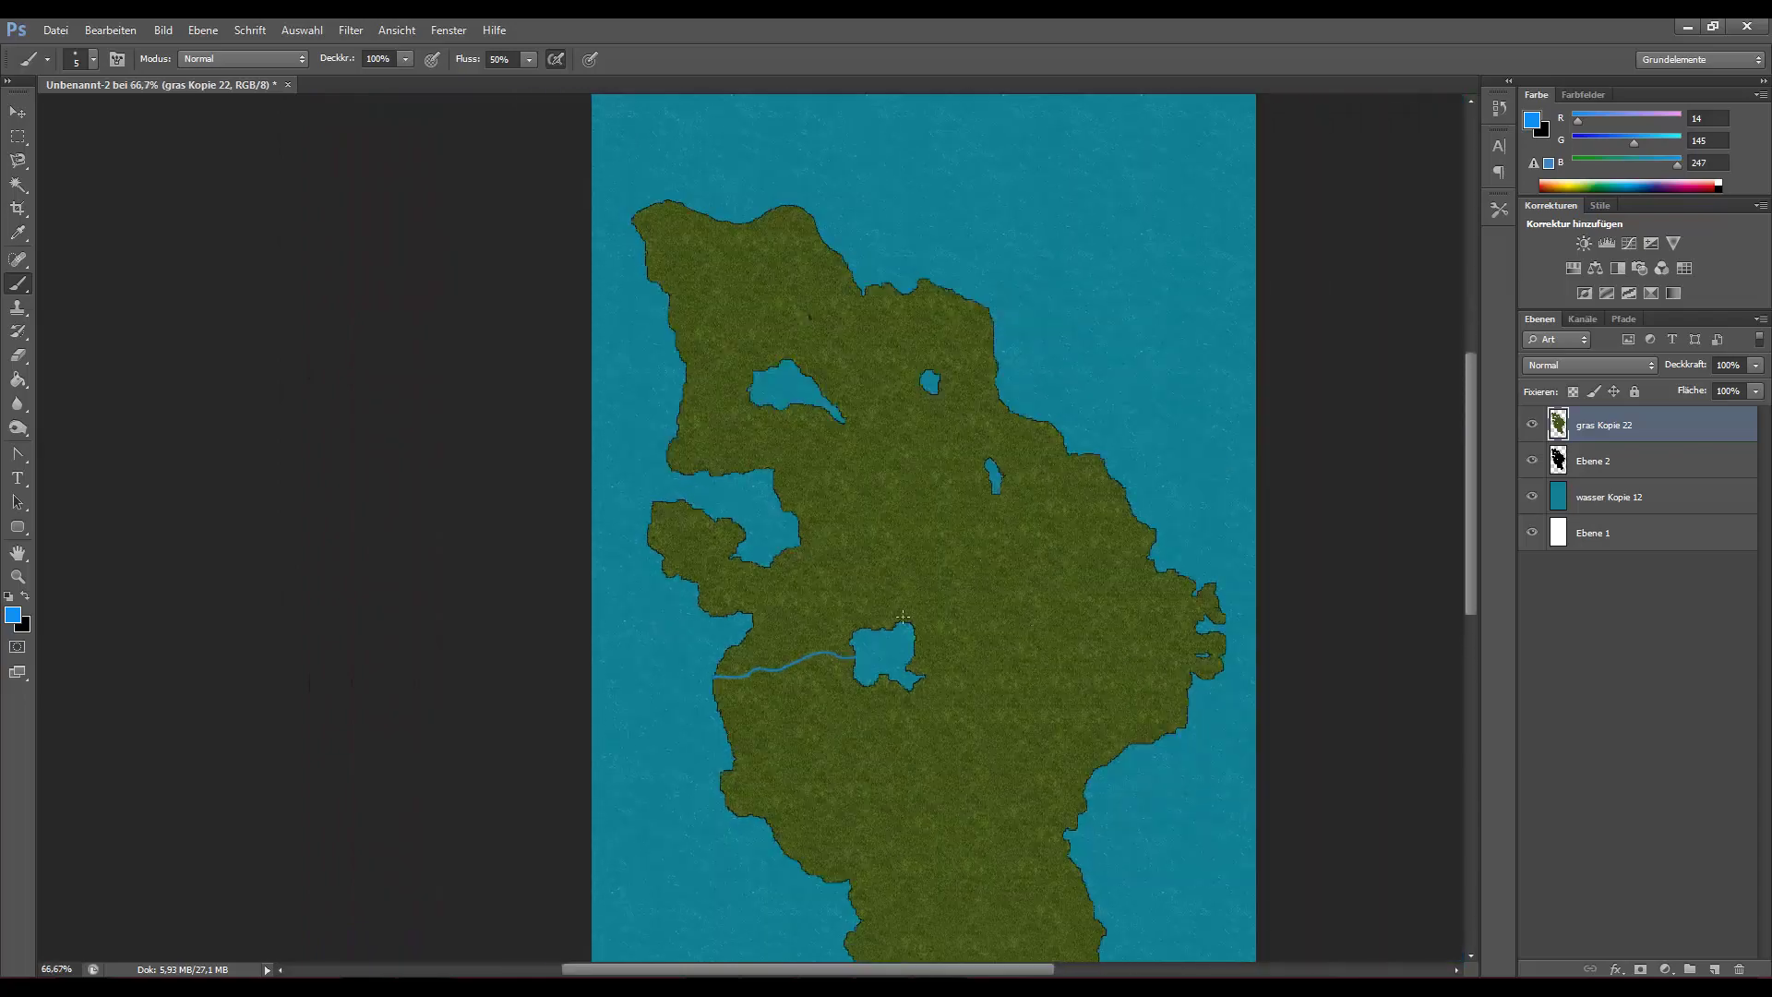
pyautogui.hotkey('ctrl', '+')
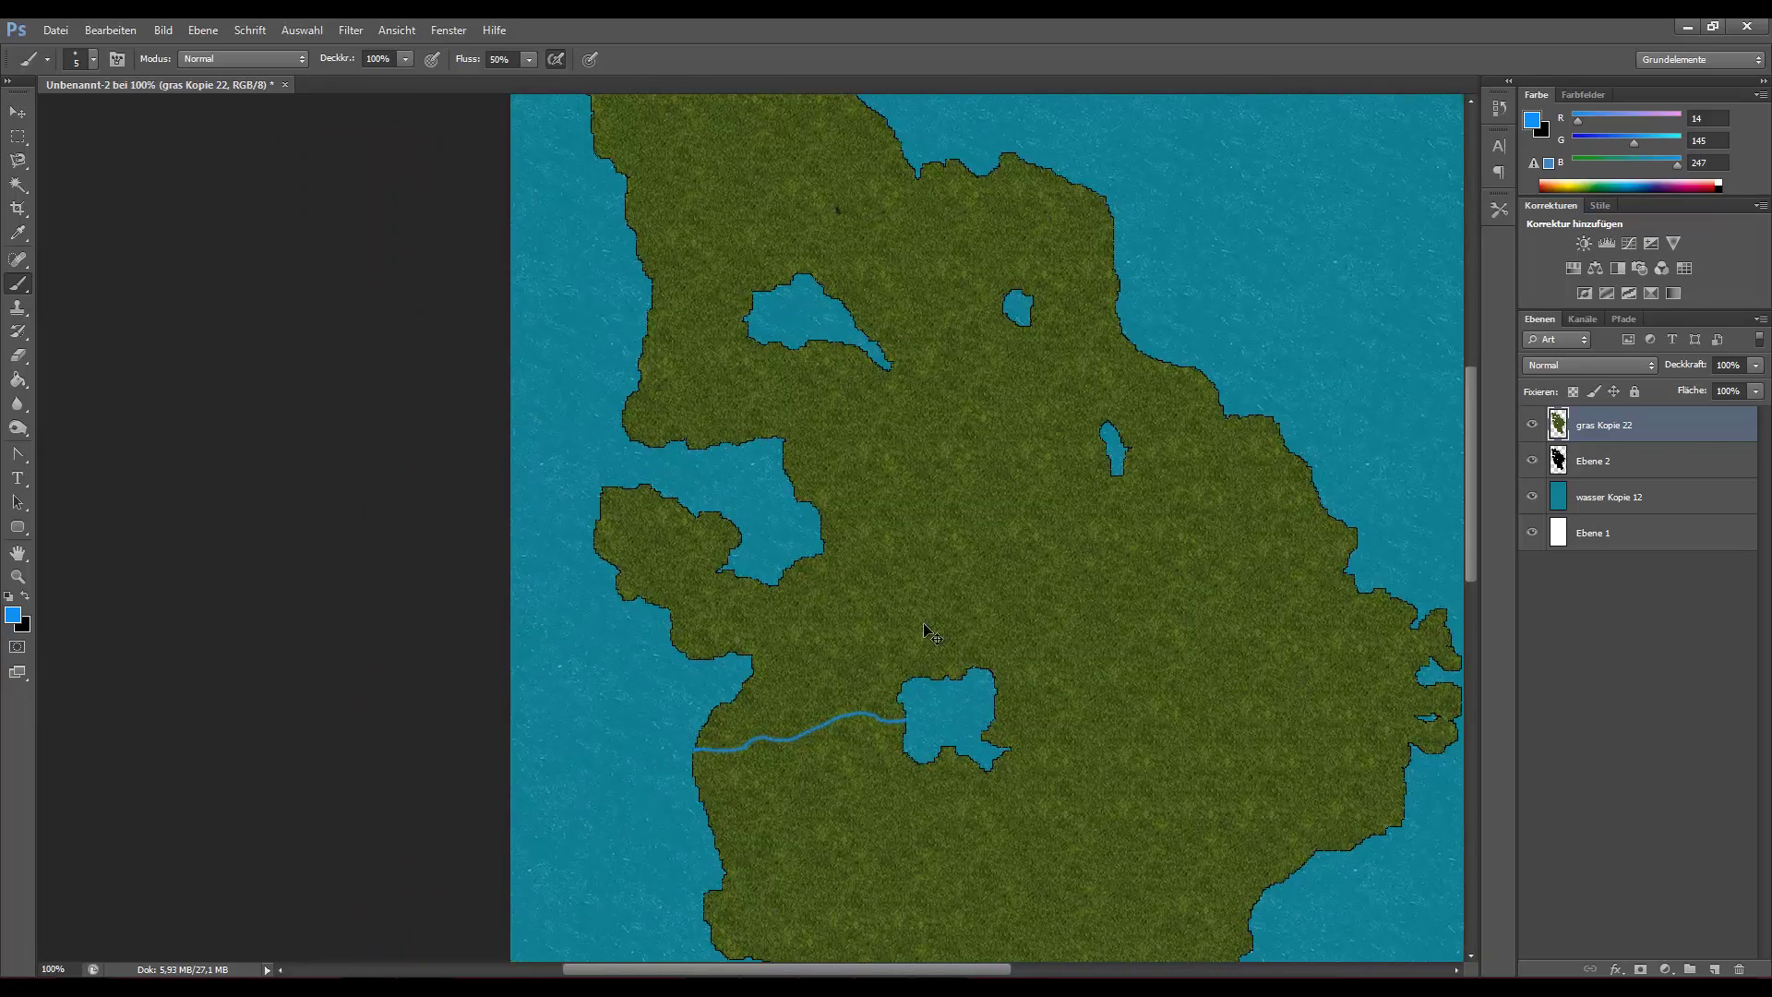
pyautogui.hotkey('ctrl', '+')
pyautogui.scroll(-2, 1024, 713)
pyautogui.scroll(-1, 1020, 692)
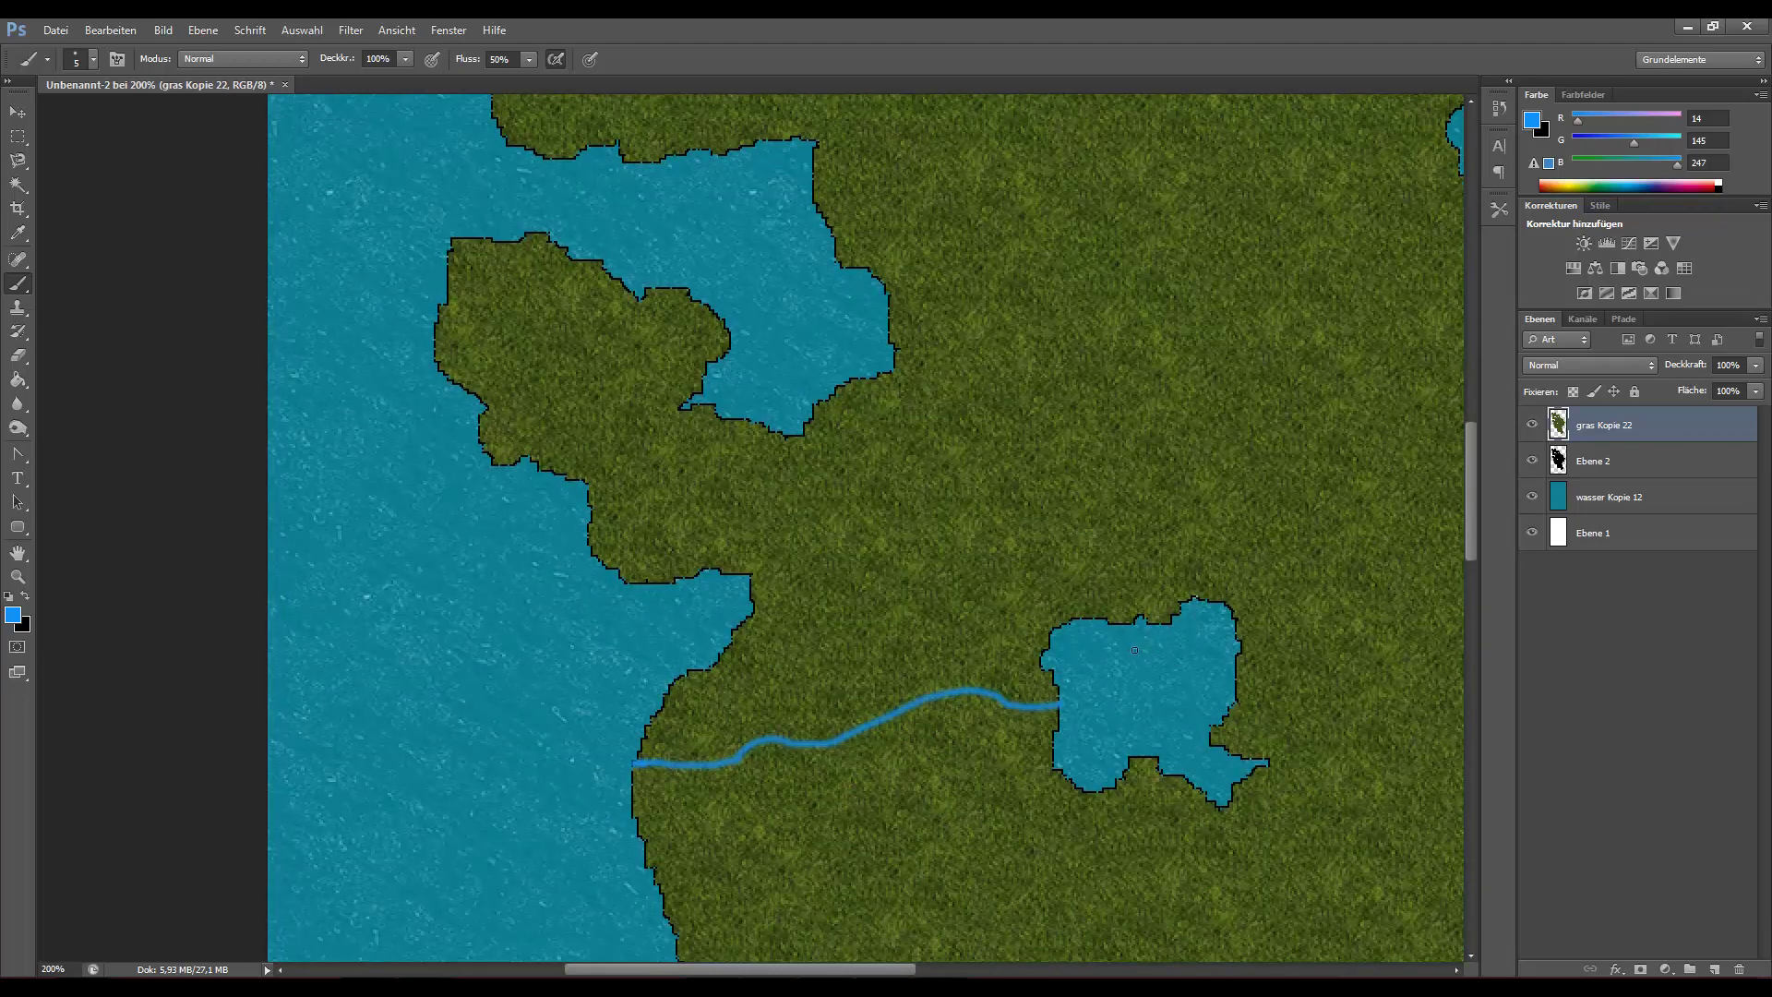
pyautogui.scroll(1, 1057, 683)
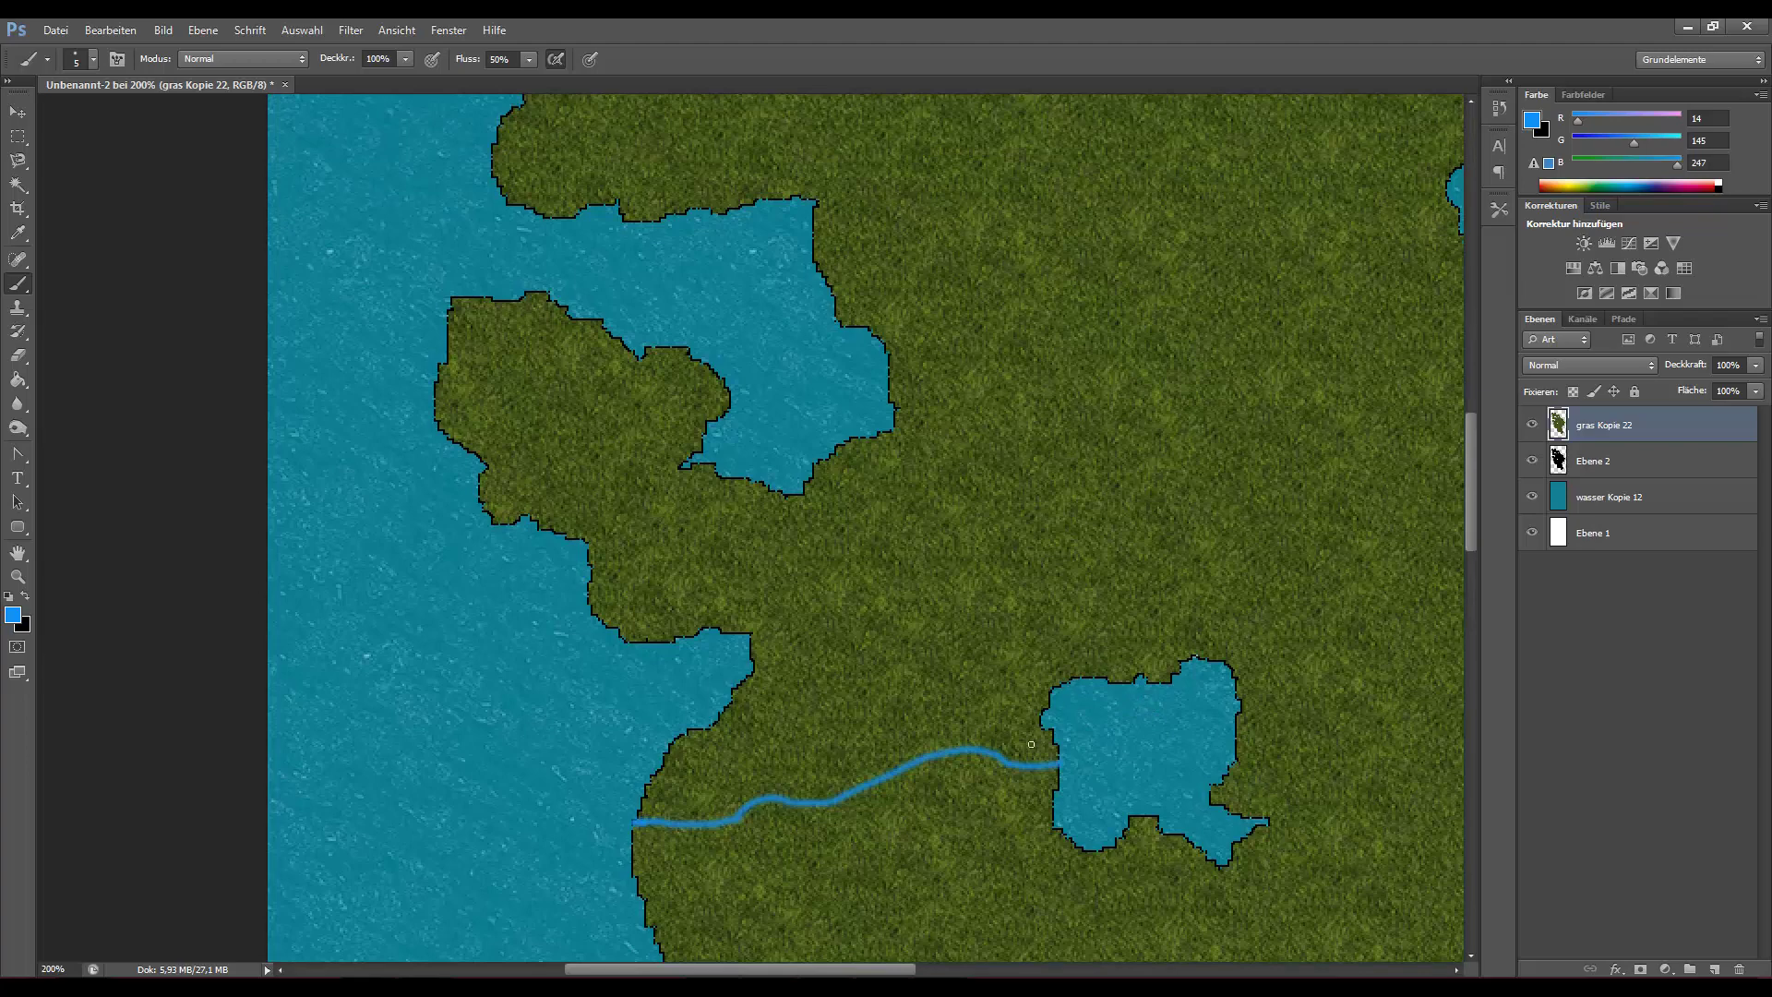
pyautogui.scroll(-3, 1031, 744)
pyautogui.scroll(-2, 1023, 737)
pyautogui.scroll(-1, 1022, 736)
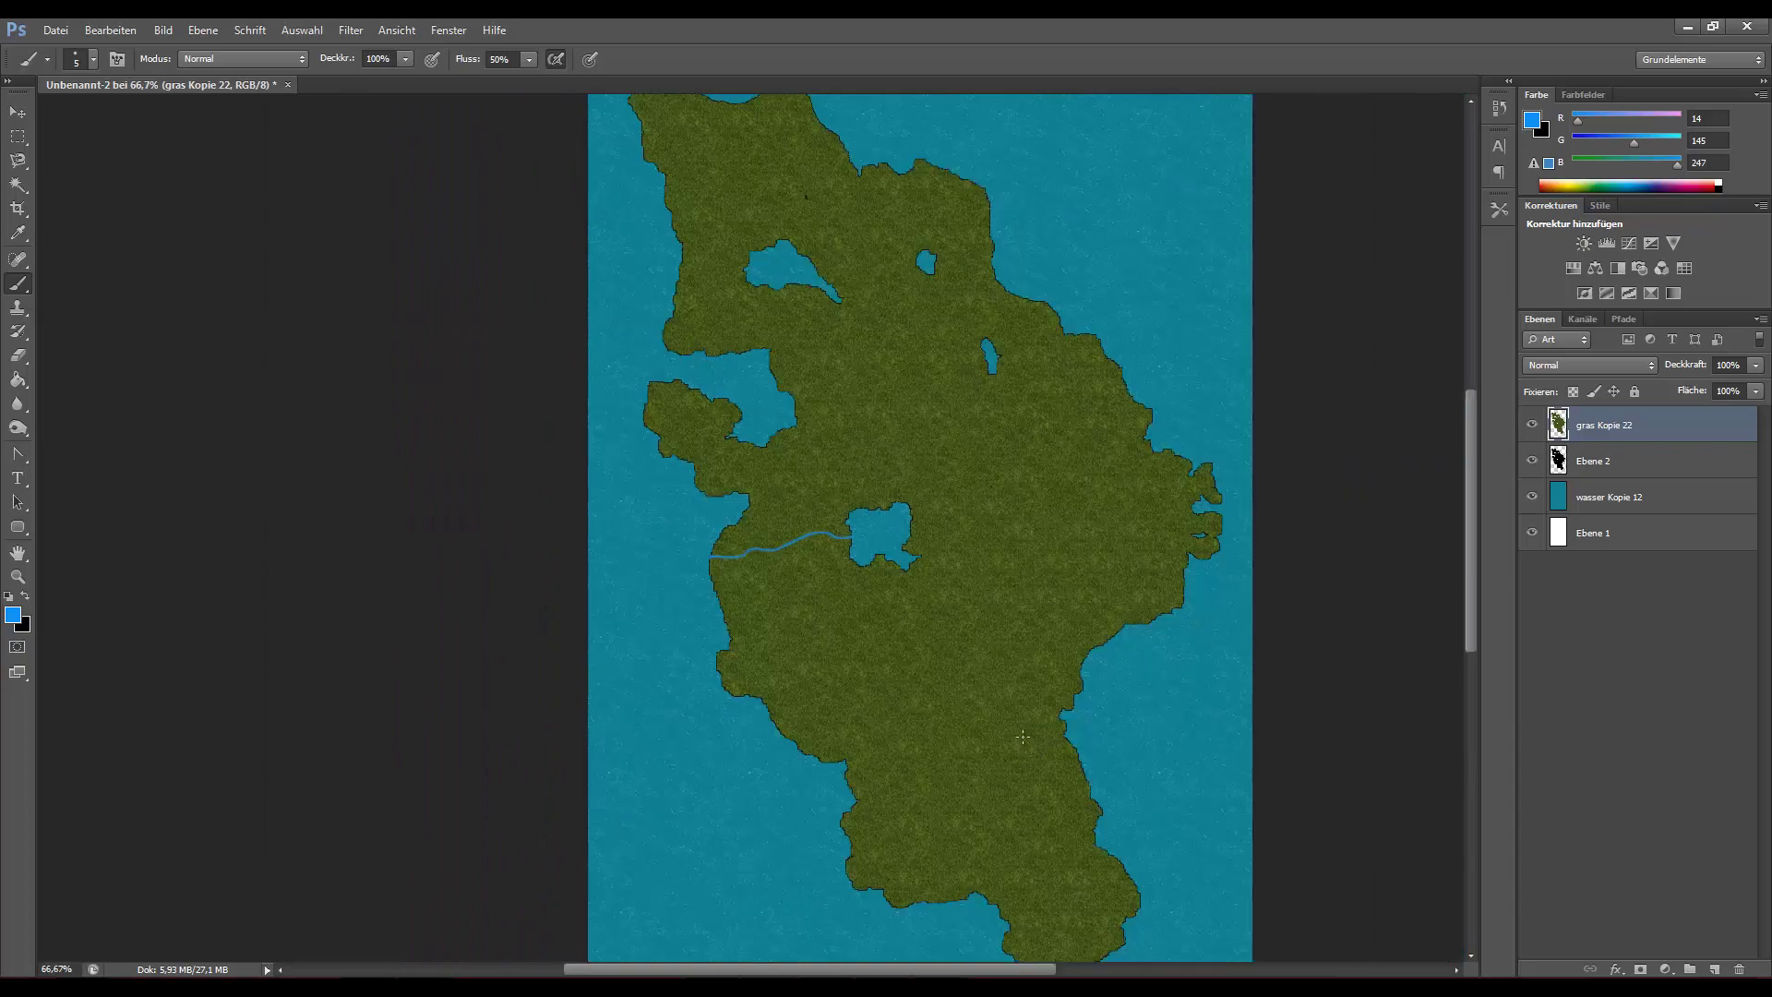
pyautogui.scroll(1, 1023, 737)
pyautogui.scroll(-1, 1023, 737)
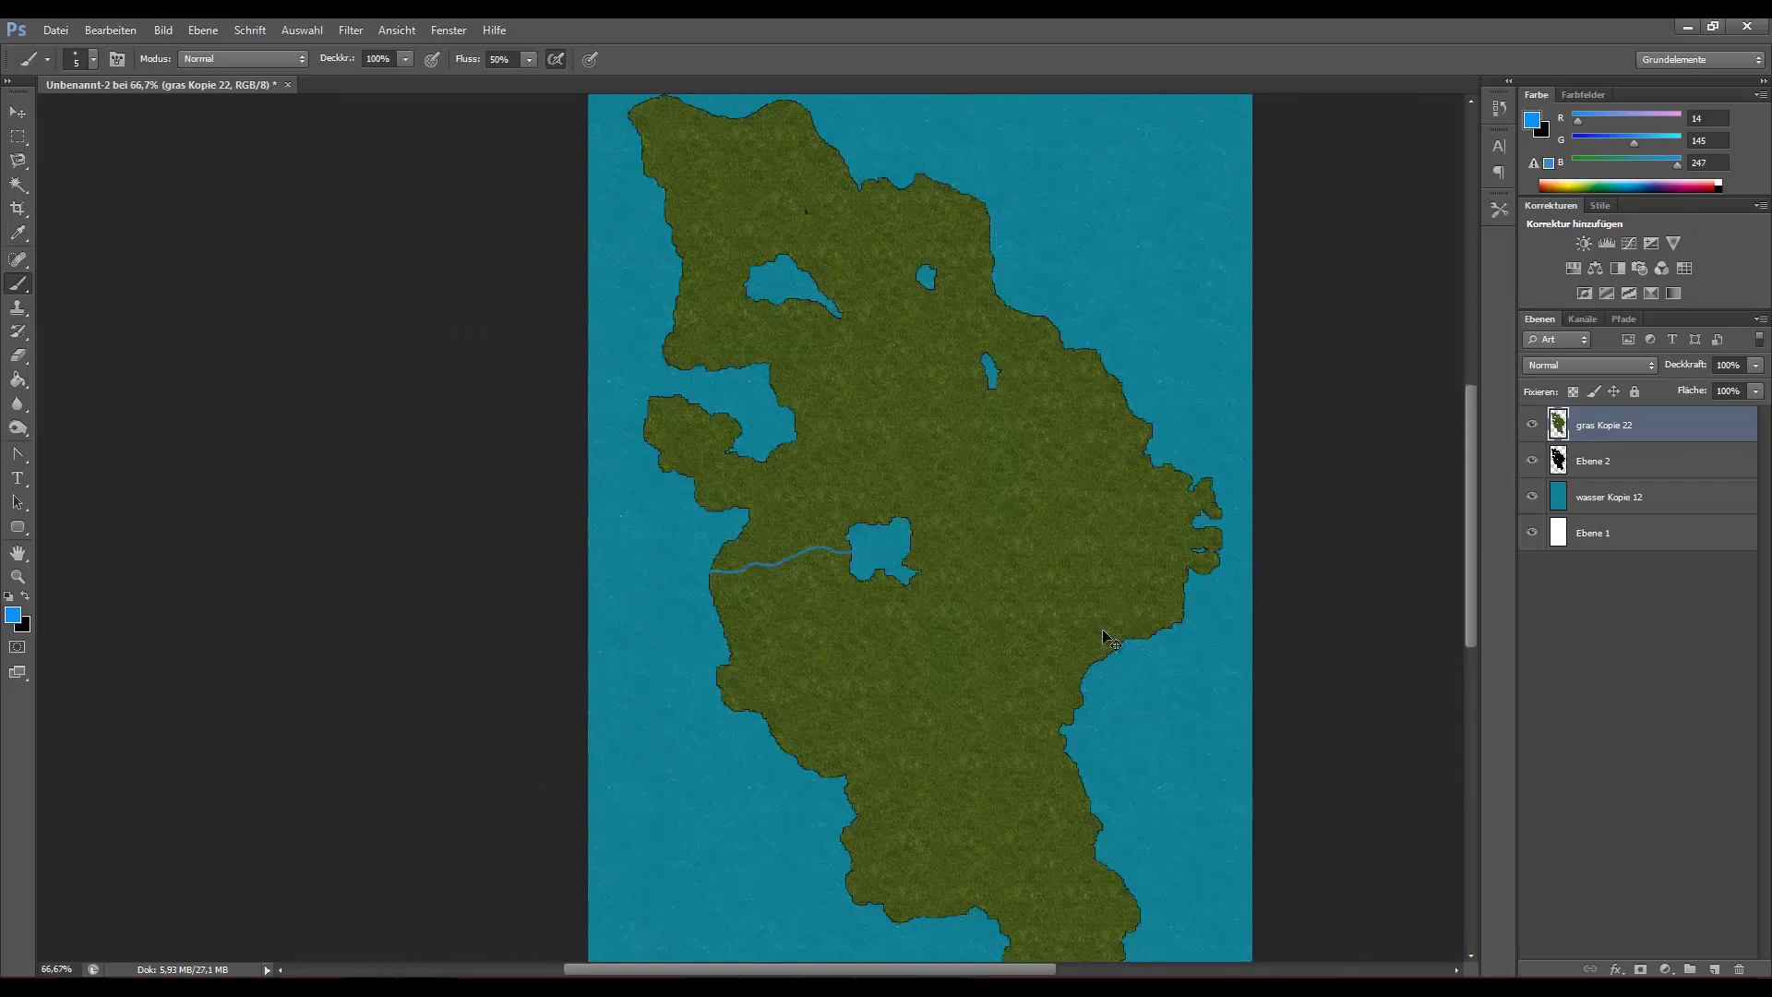
pyautogui.scroll(1, 1111, 639)
pyautogui.hotkey('ctrl', '+')
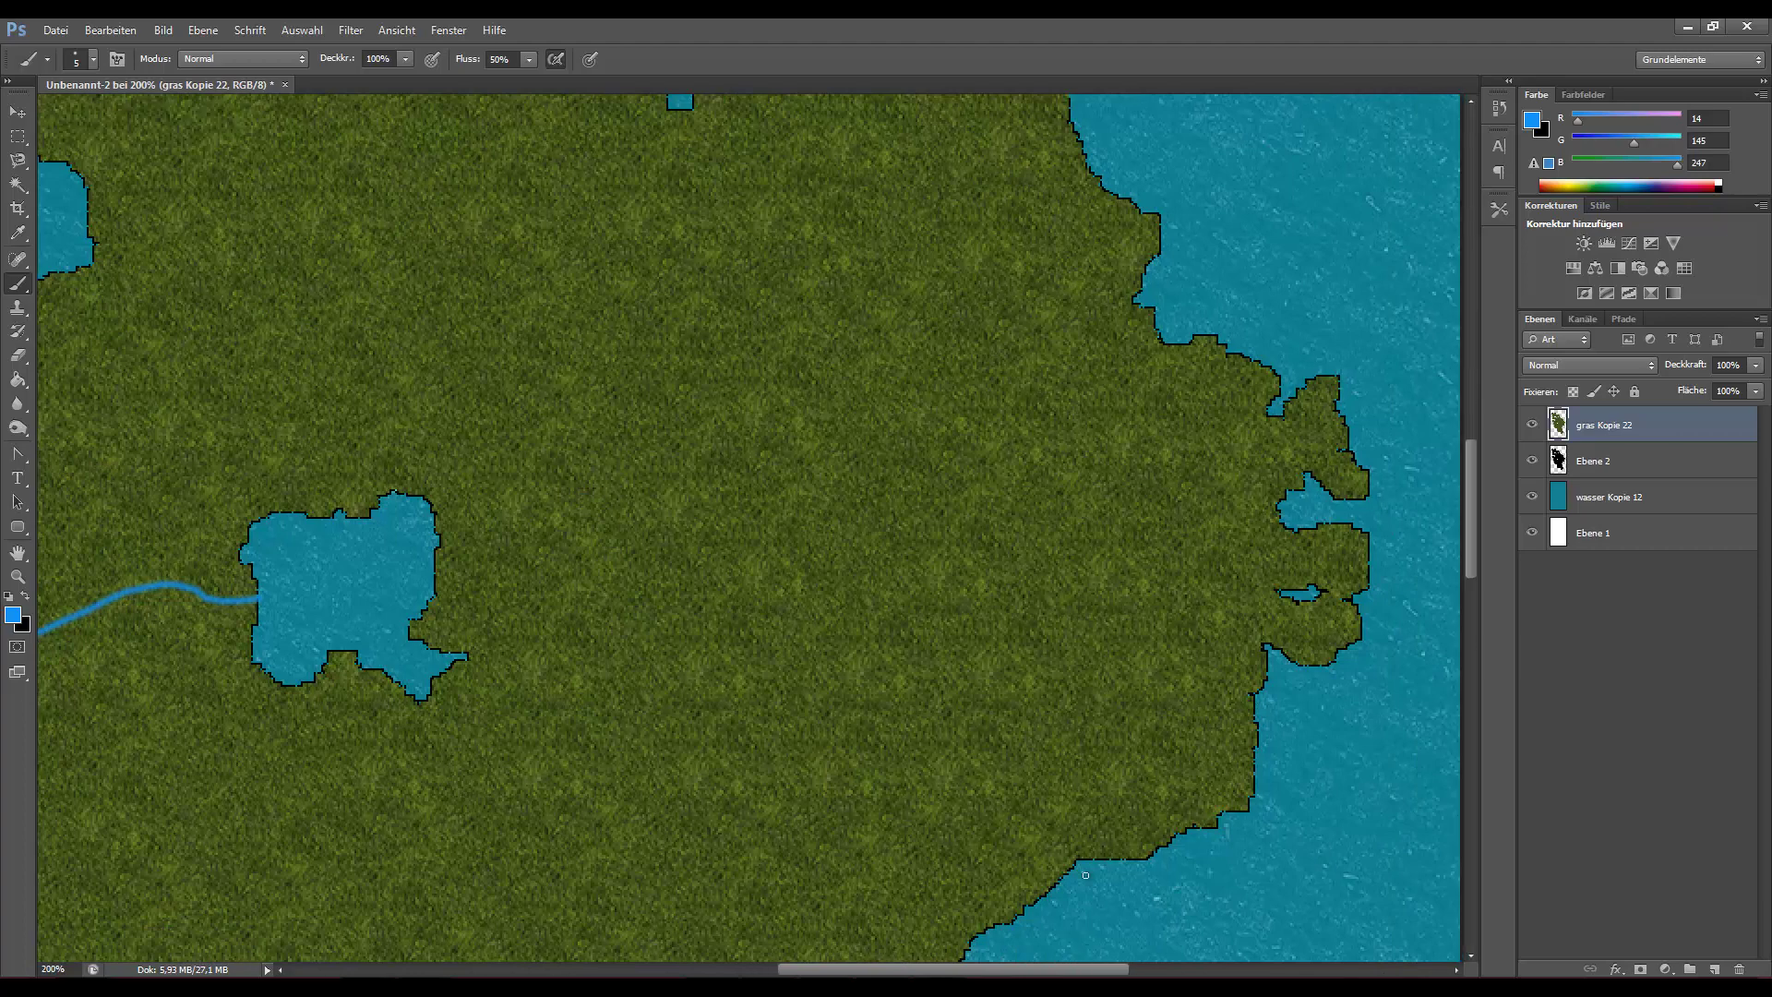
# Pan right and paint a 5 px river inland from the eastern inlet, with a branch forking up-left.
pyautogui.moveTo(877, 970); pyautogui.dragTo(1089, 956)
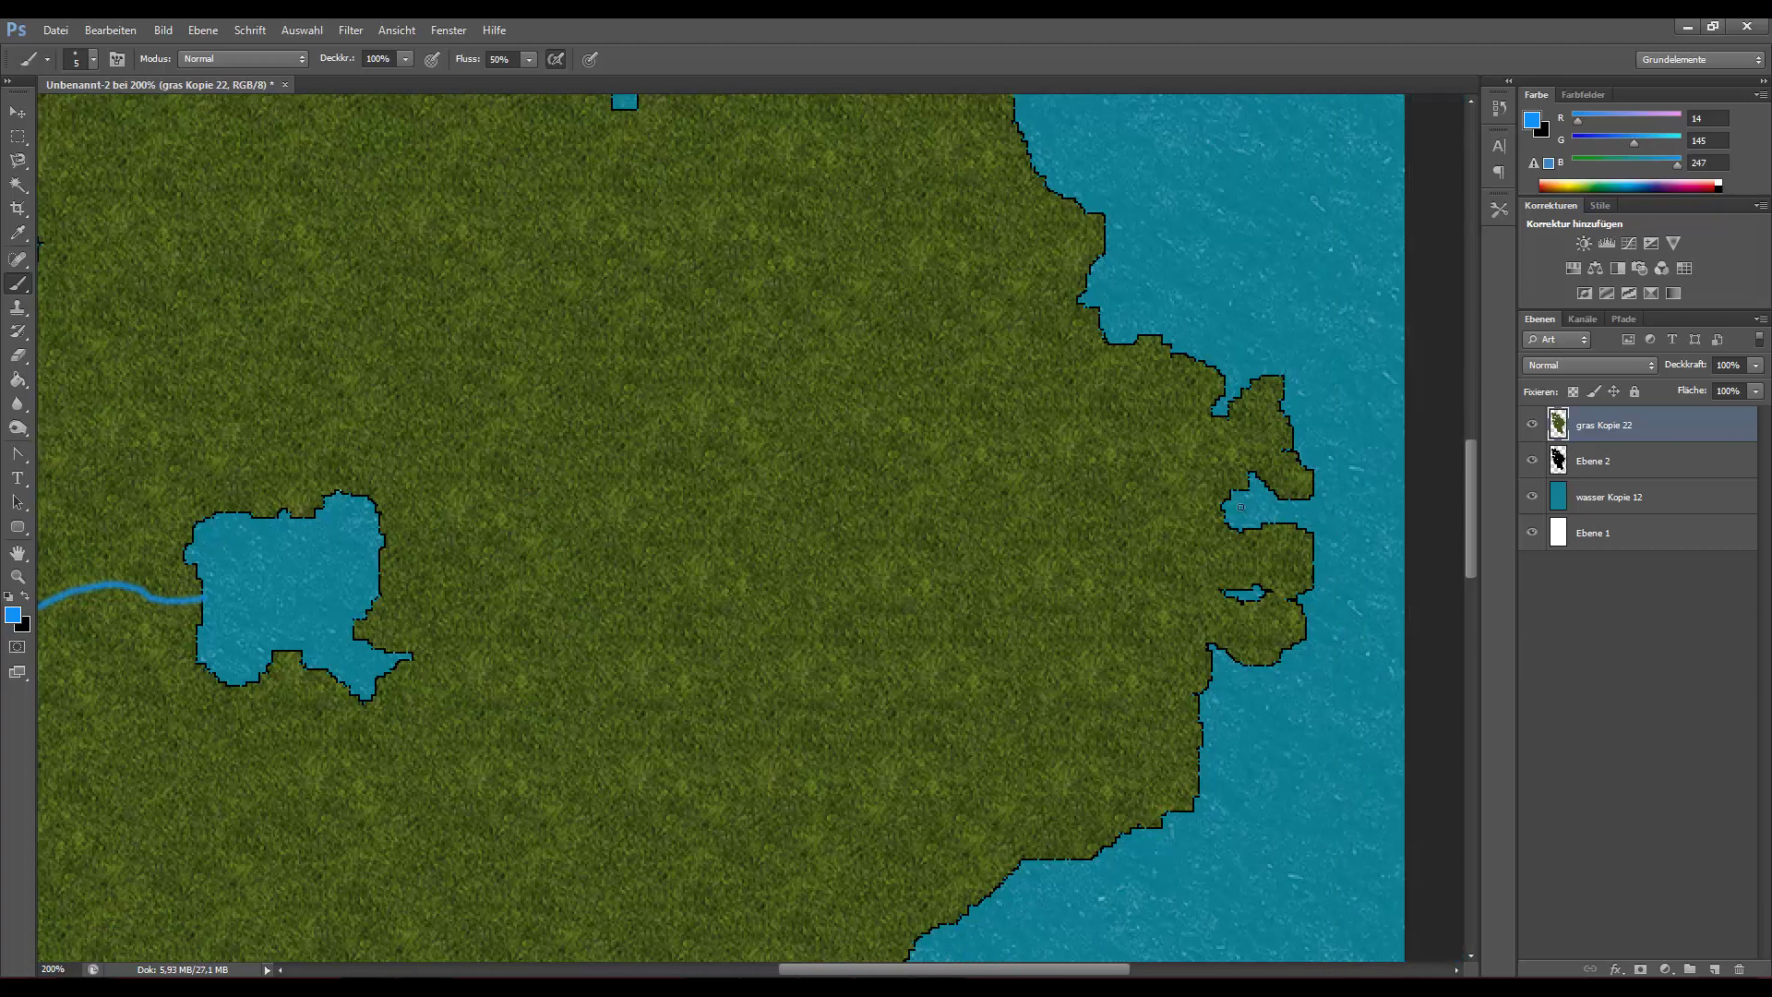
pyautogui.moveTo(1220, 505)
pyautogui.mouseDown()
pyautogui.moveTo(1085, 456)
pyautogui.moveTo(934, 526)
pyautogui.moveTo(927, 484)
pyautogui.moveTo(838, 437)
pyautogui.moveTo(691, 492)
pyautogui.moveTo(634, 466)
pyautogui.mouseUp()
pyautogui.moveTo(835, 434)
pyautogui.mouseDown()
pyautogui.moveTo(792, 407)
pyautogui.moveTo(743, 318)
pyautogui.moveTo(658, 284)
pyautogui.mouseUp()
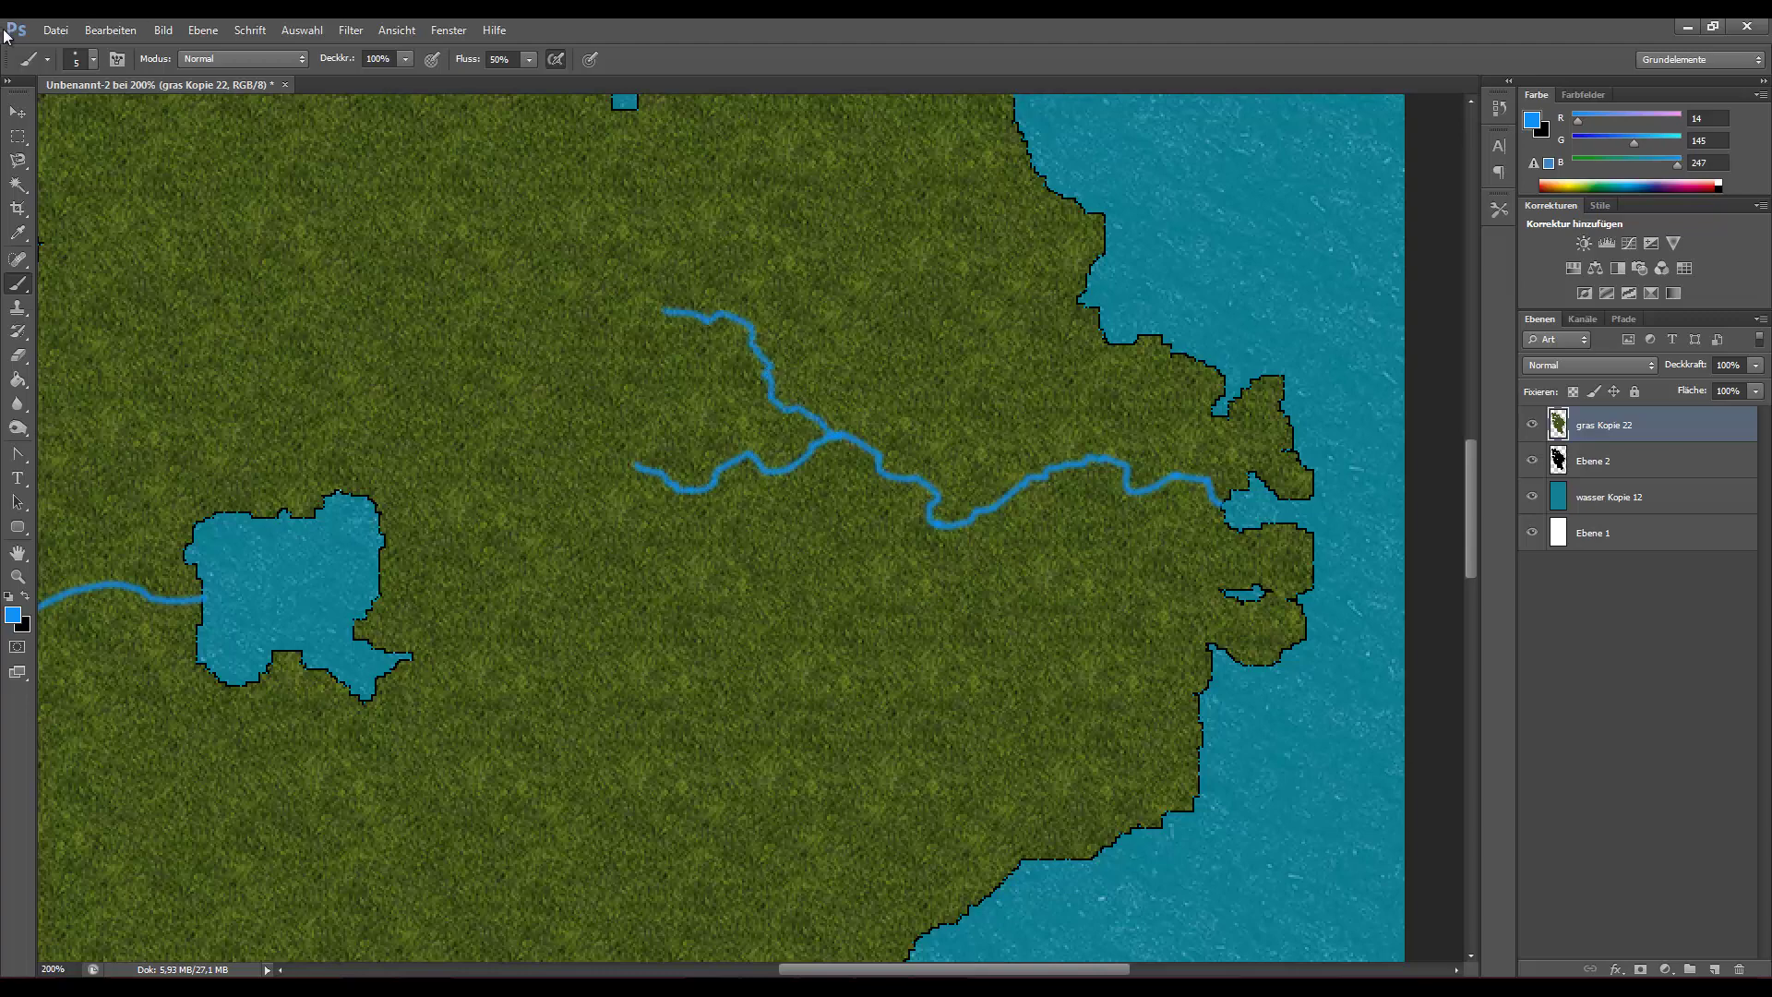
# Extend the upper river branch further up-left with a 4 px, then 3 px brush.
pyautogui.click(79, 61)
pyautogui.moveTo(28, 120); pyautogui.dragTo(31, 118)
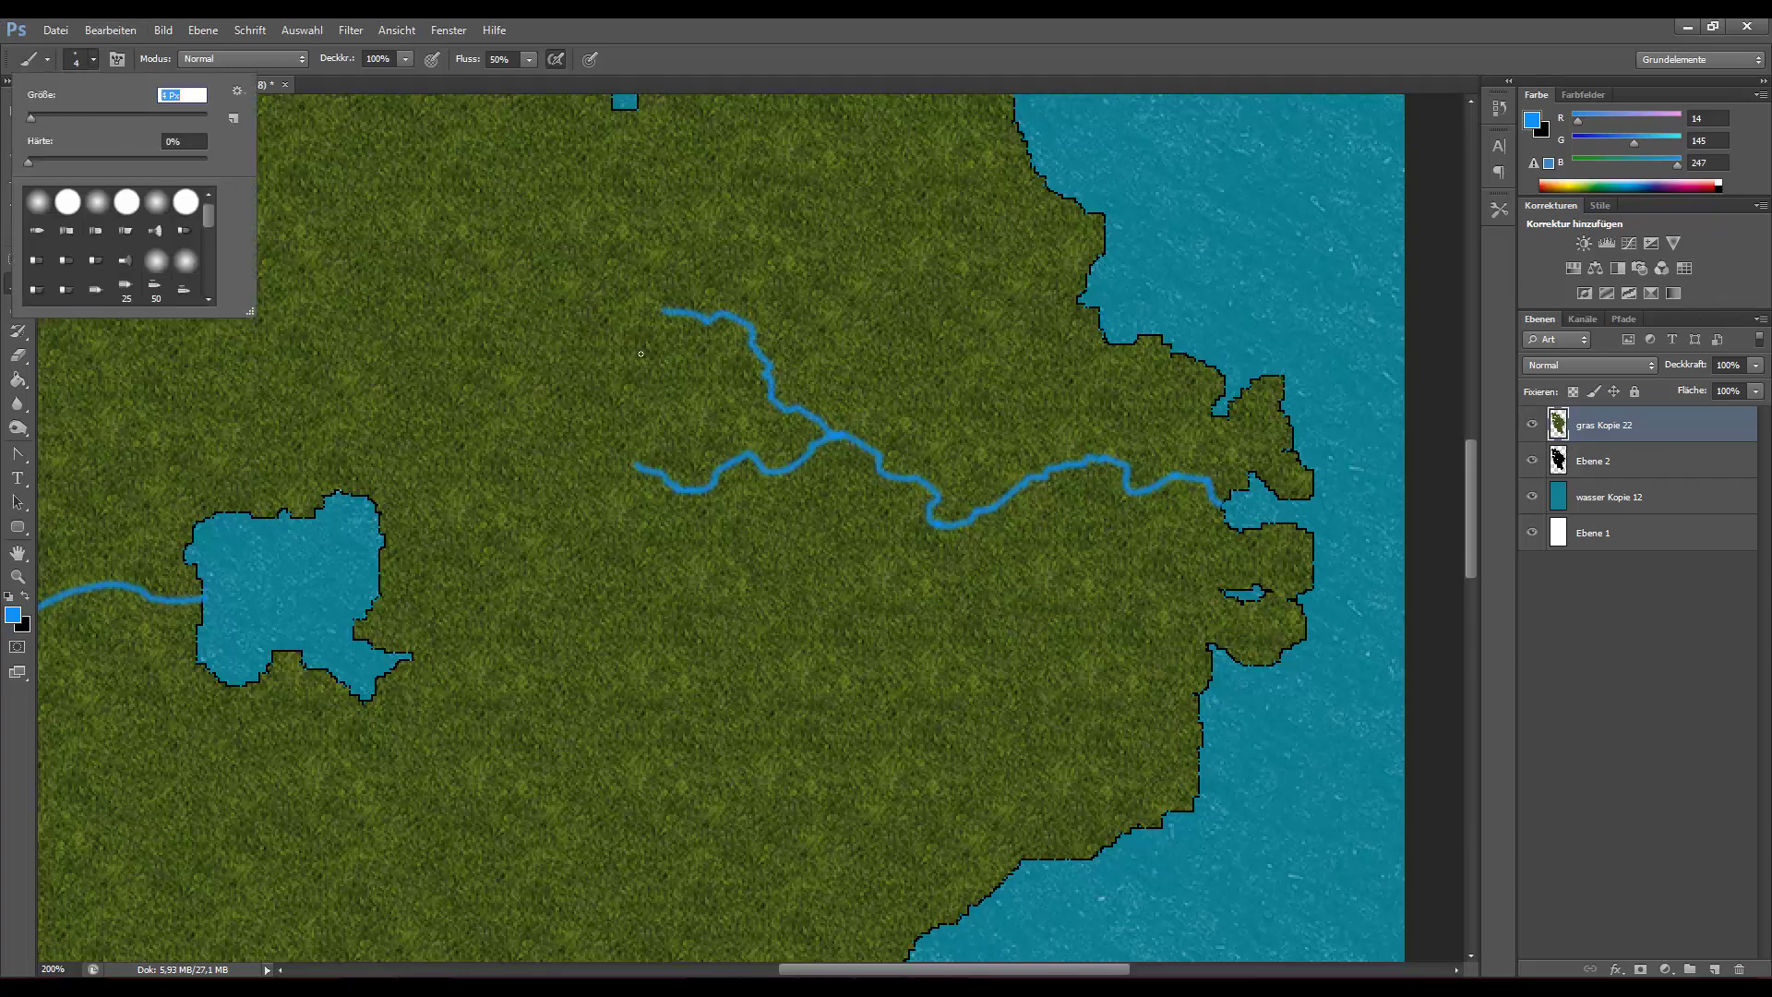
pyautogui.moveTo(664, 310); pyautogui.dragTo(627, 307)
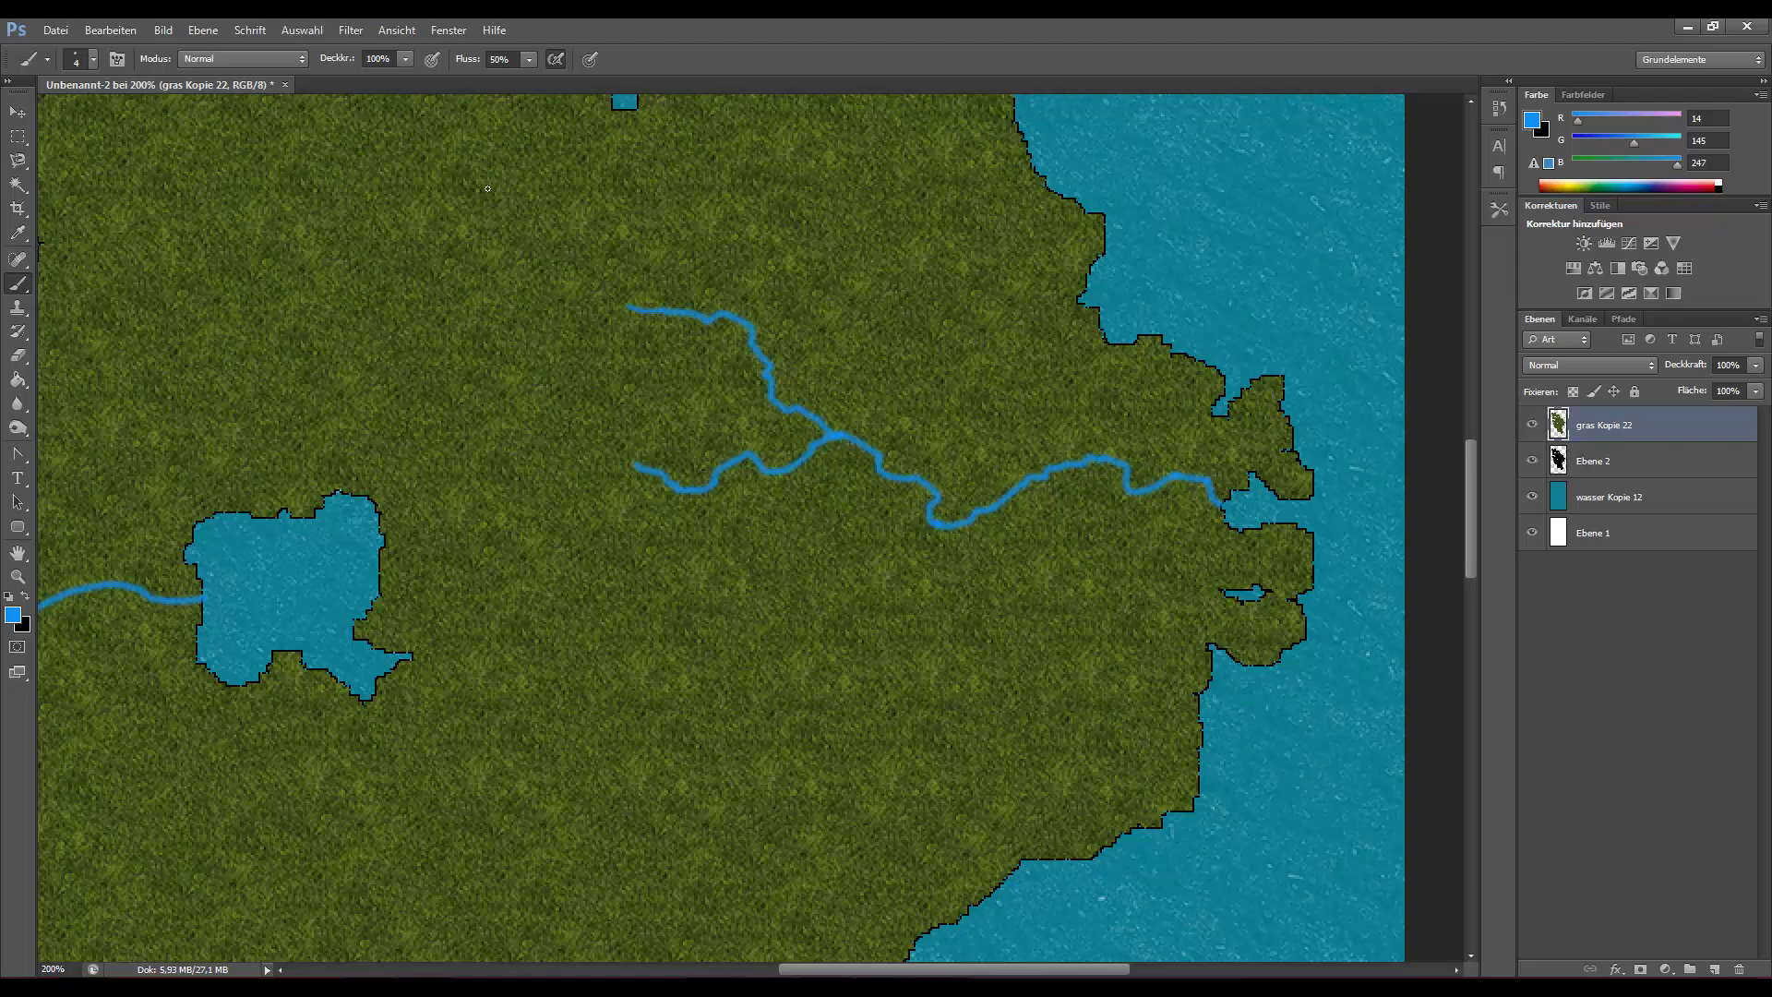
pyautogui.click(92, 59)
pyautogui.click(166, 94)
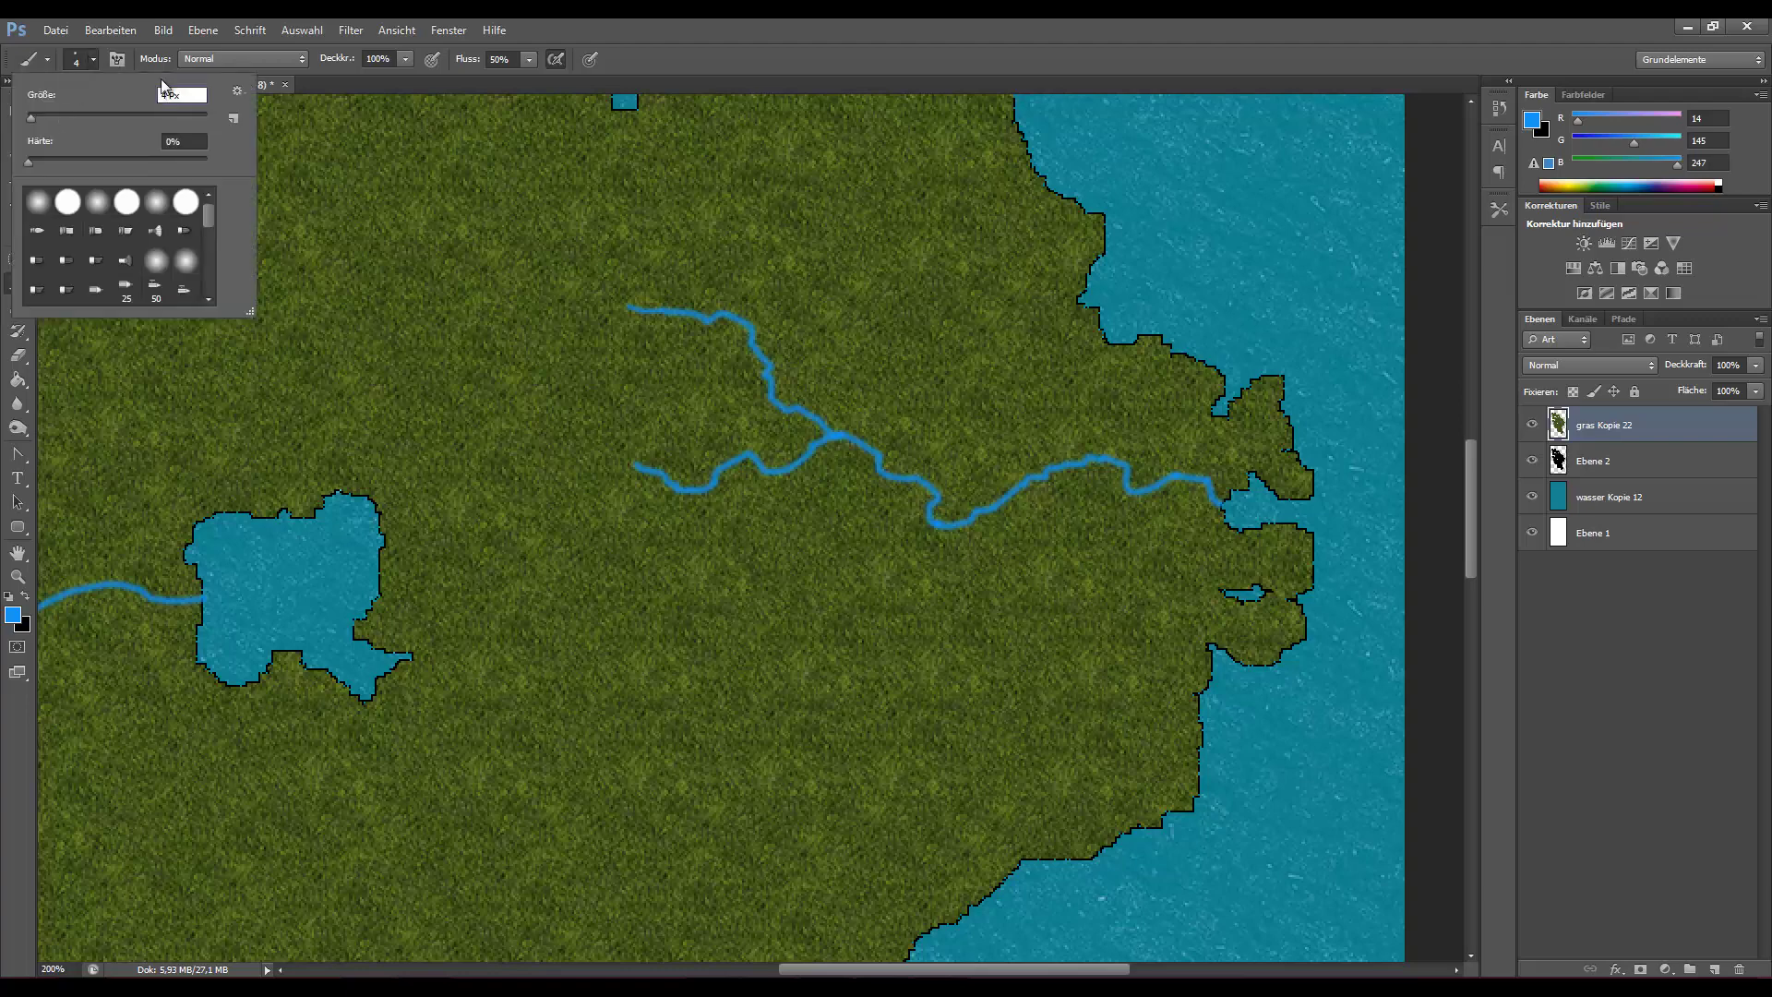
pyautogui.write('3')
pyautogui.press('Return')
pyautogui.moveTo(627, 306); pyautogui.dragTo(577, 291)
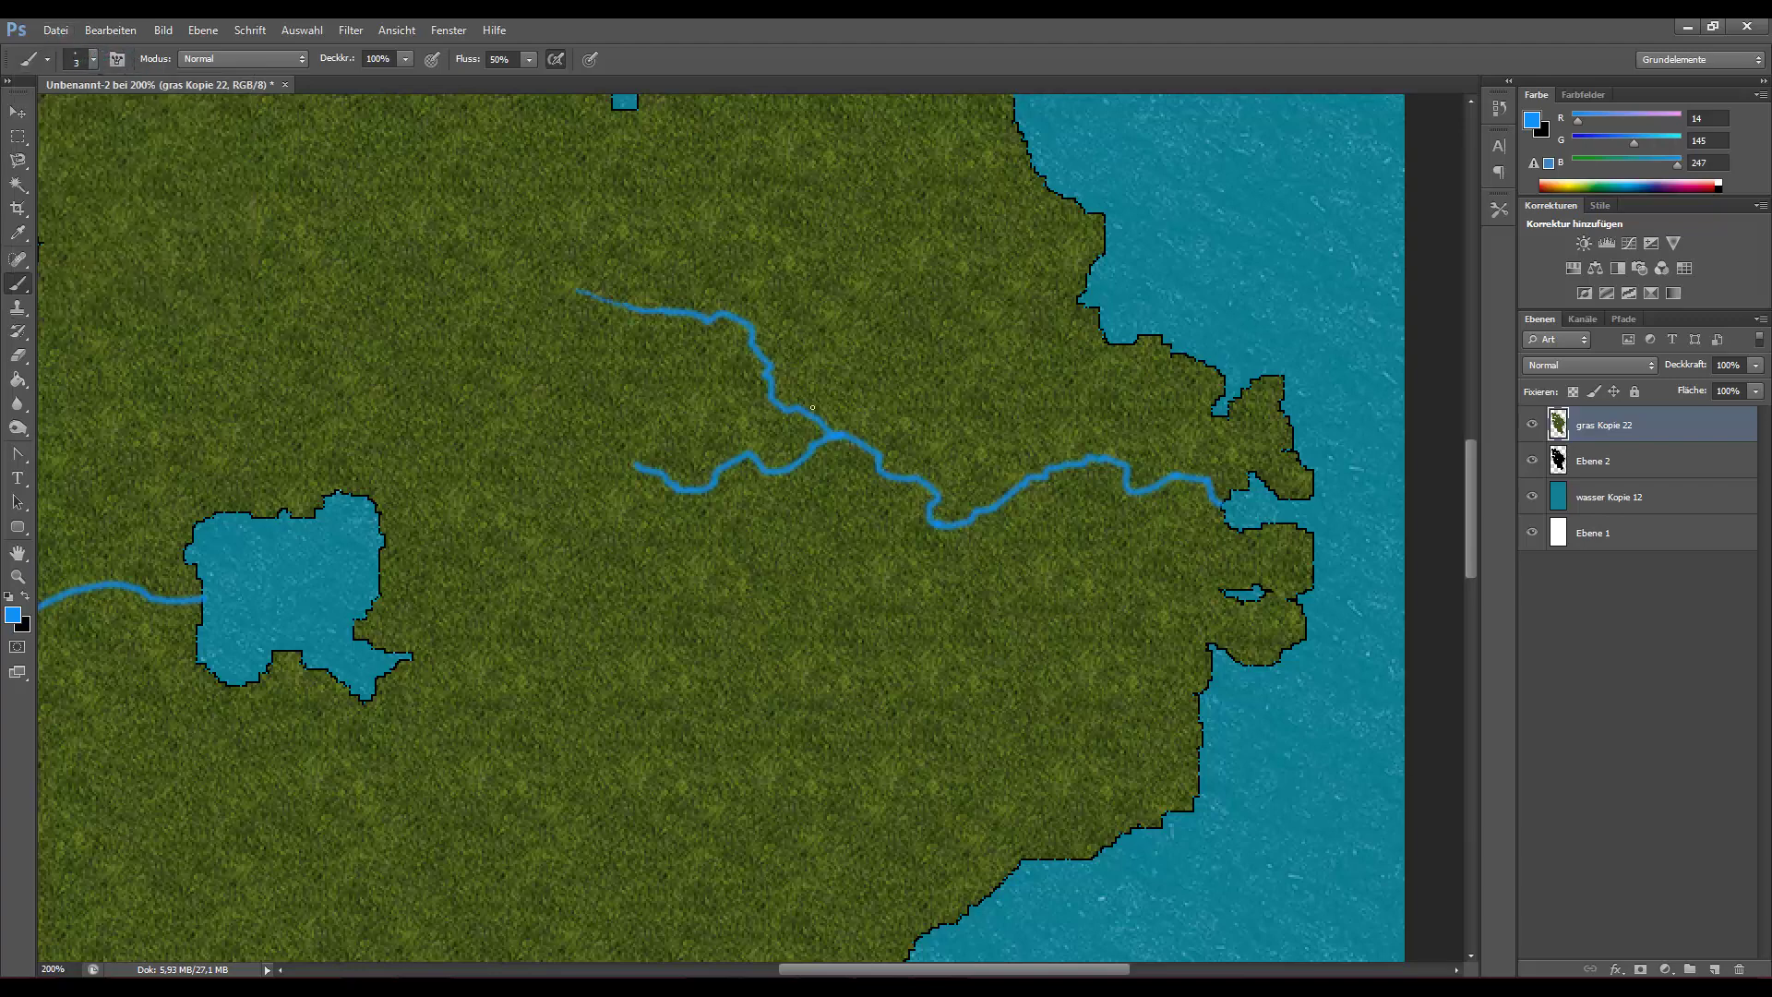
# Finish the upper branch with a thin 1 px tapered source tip.
pyautogui.click(92, 59)
pyautogui.click(162, 95)
pyautogui.write('1')
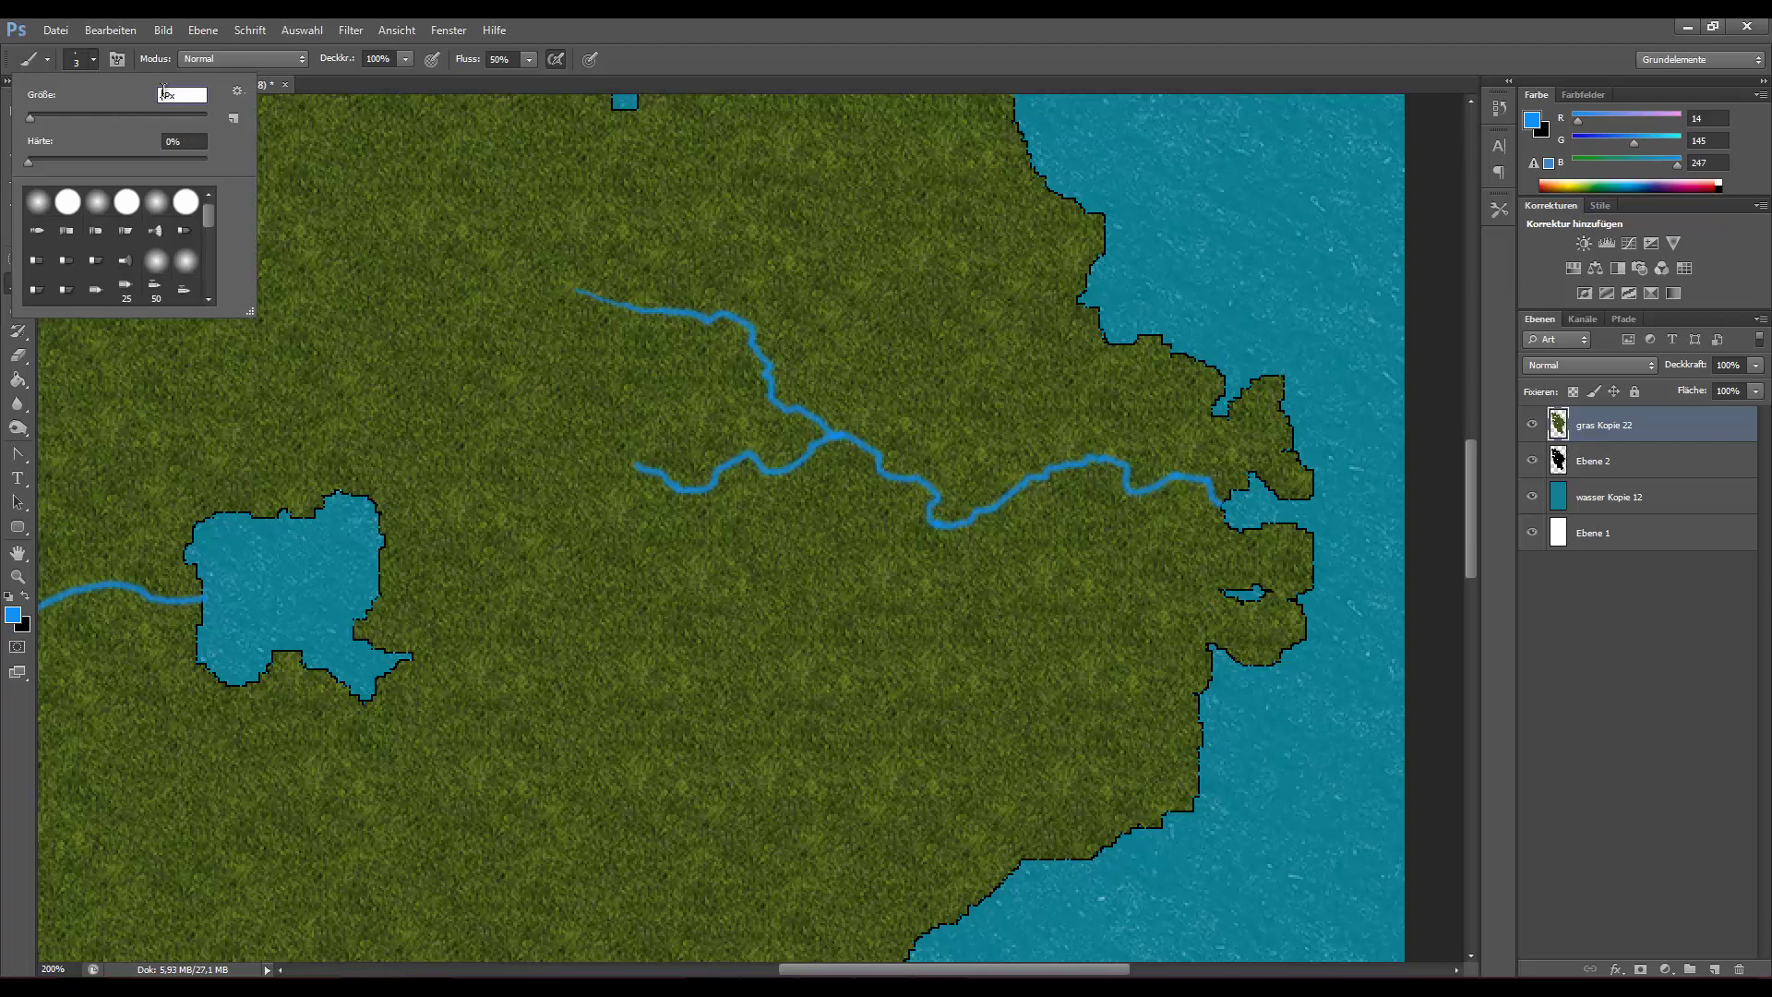
pyautogui.press('Return')
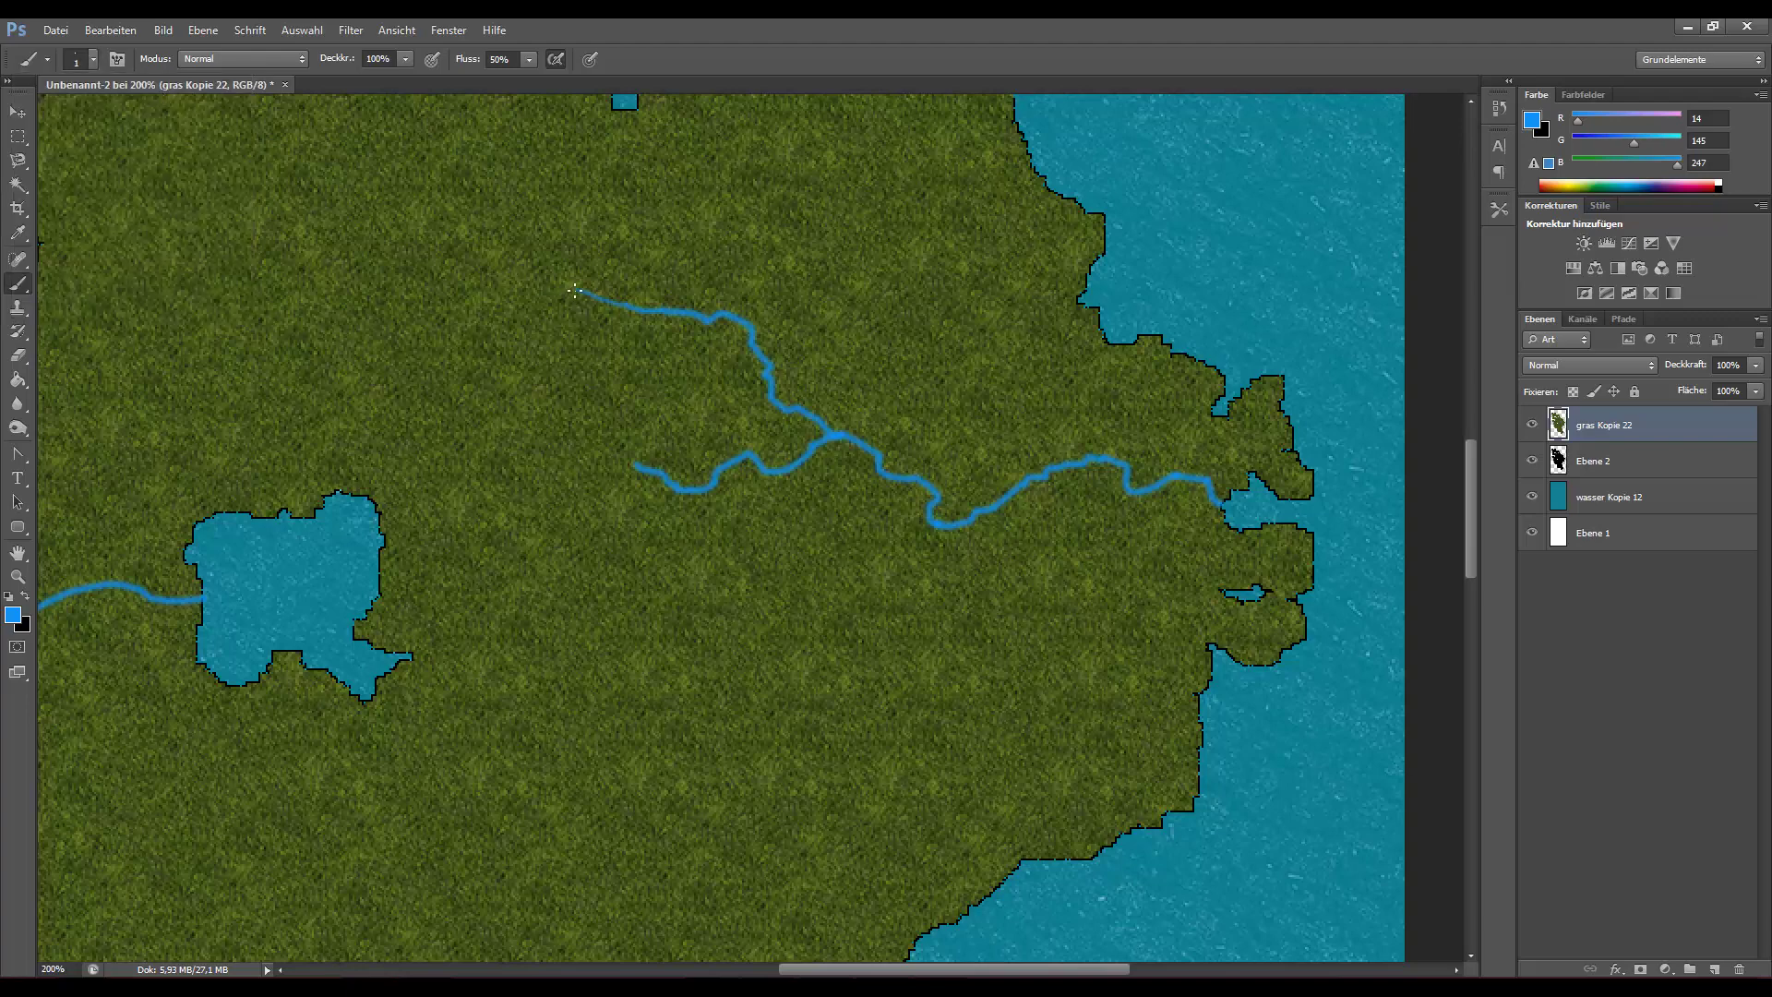
pyautogui.moveTo(575, 291); pyautogui.dragTo(557, 282)
# Extend the lower river branch up-left at 4 px, then set the brush size to 3 px.
pyautogui.click(92, 59)
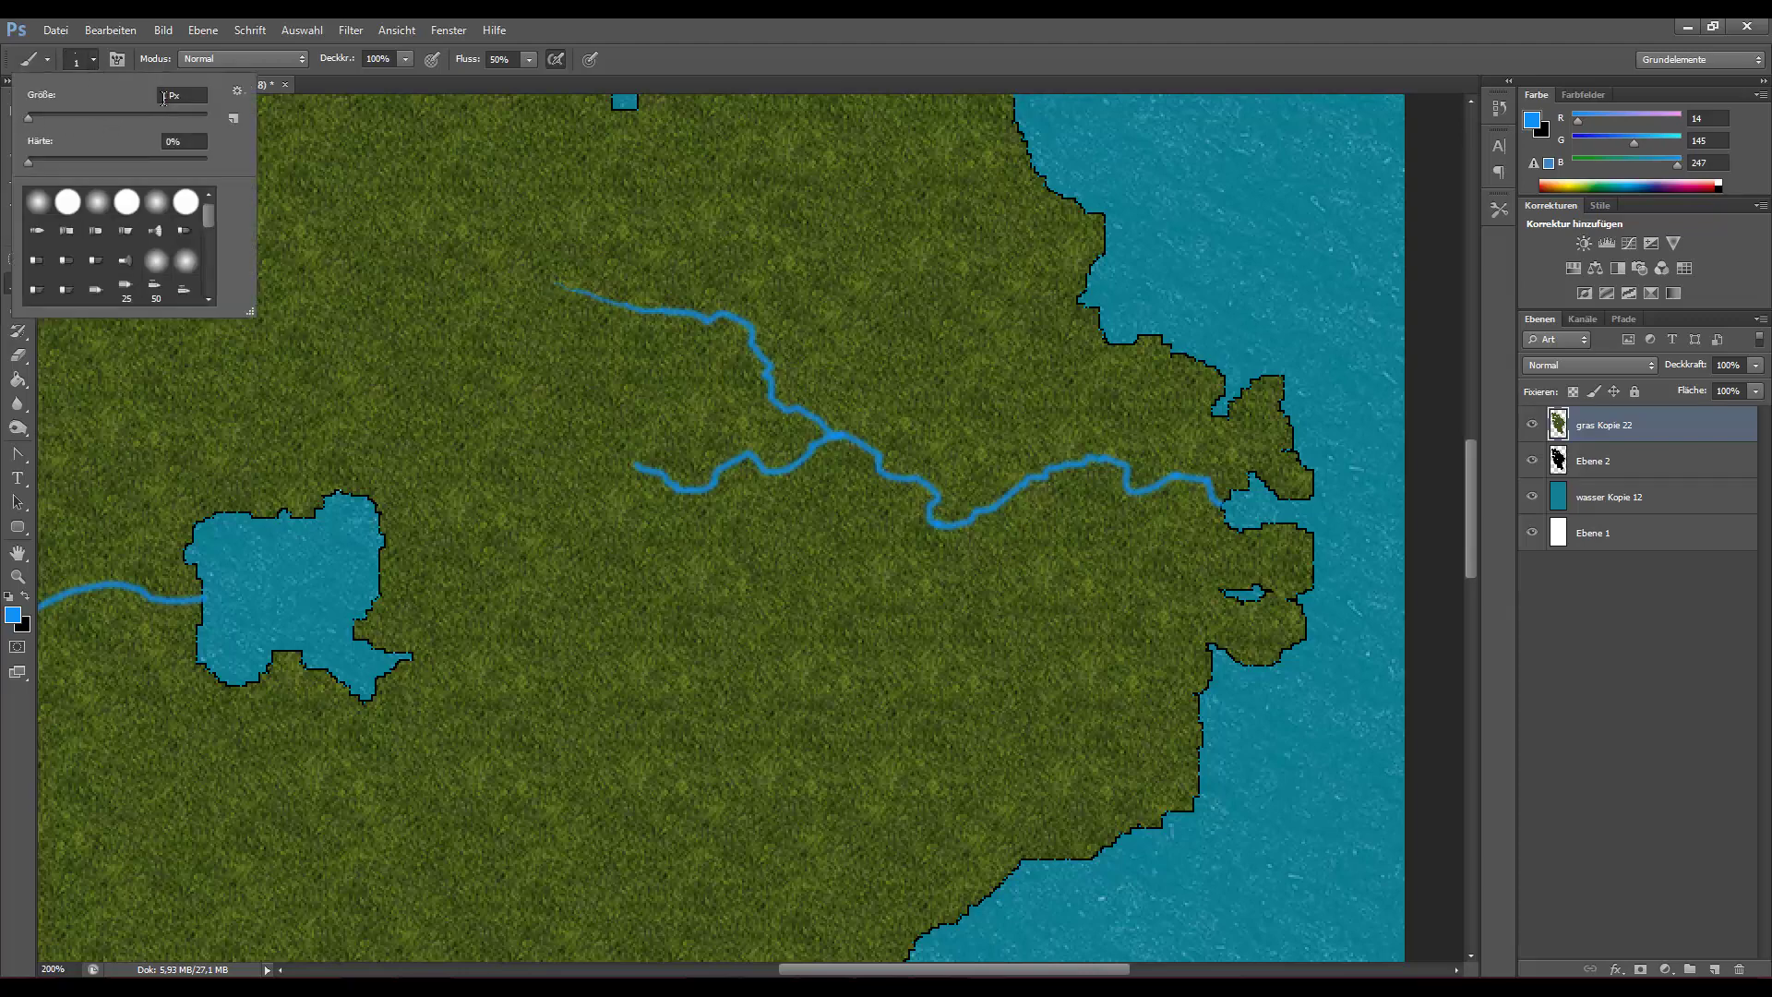
pyautogui.click(164, 96)
pyautogui.write('4')
pyautogui.moveTo(609, 456); pyautogui.dragTo(581, 430)
pyautogui.click(90, 60)
pyautogui.click(163, 96)
pyautogui.write('3')
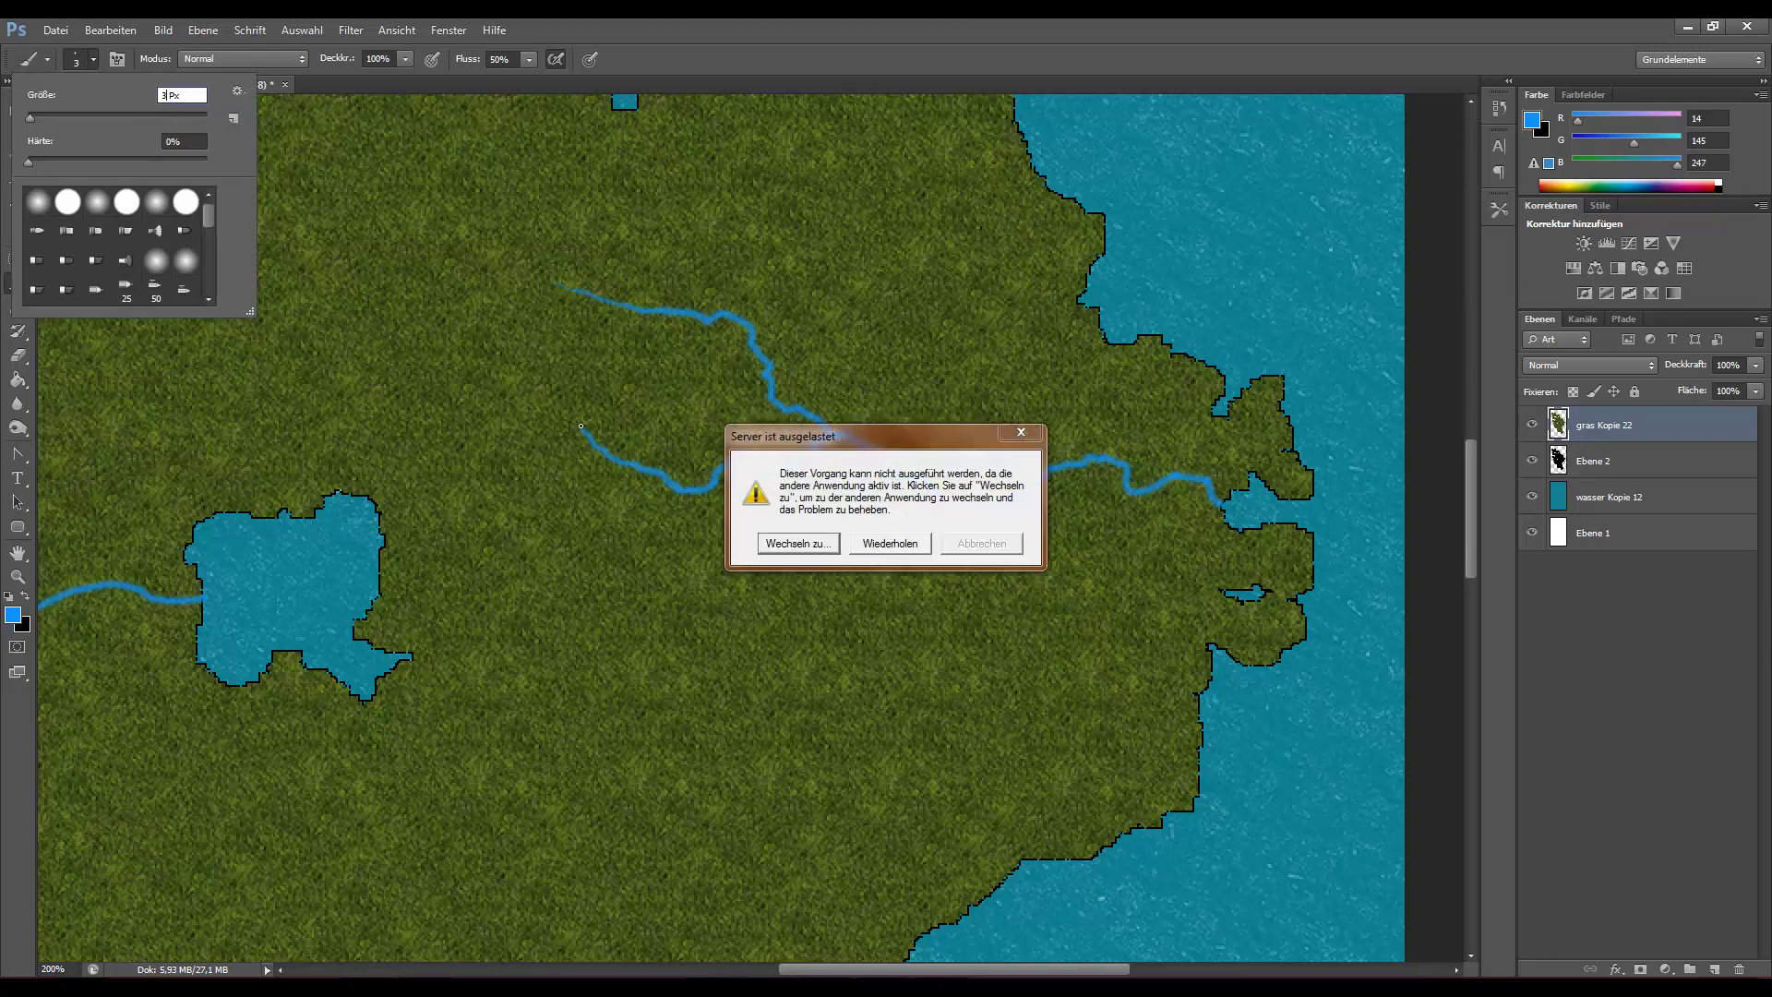
# Dismiss the 'Server ist ausgelastet' warning and minimize Camtasia Studio to reveal the Photoshop canvas.
pyautogui.click(1023, 434)
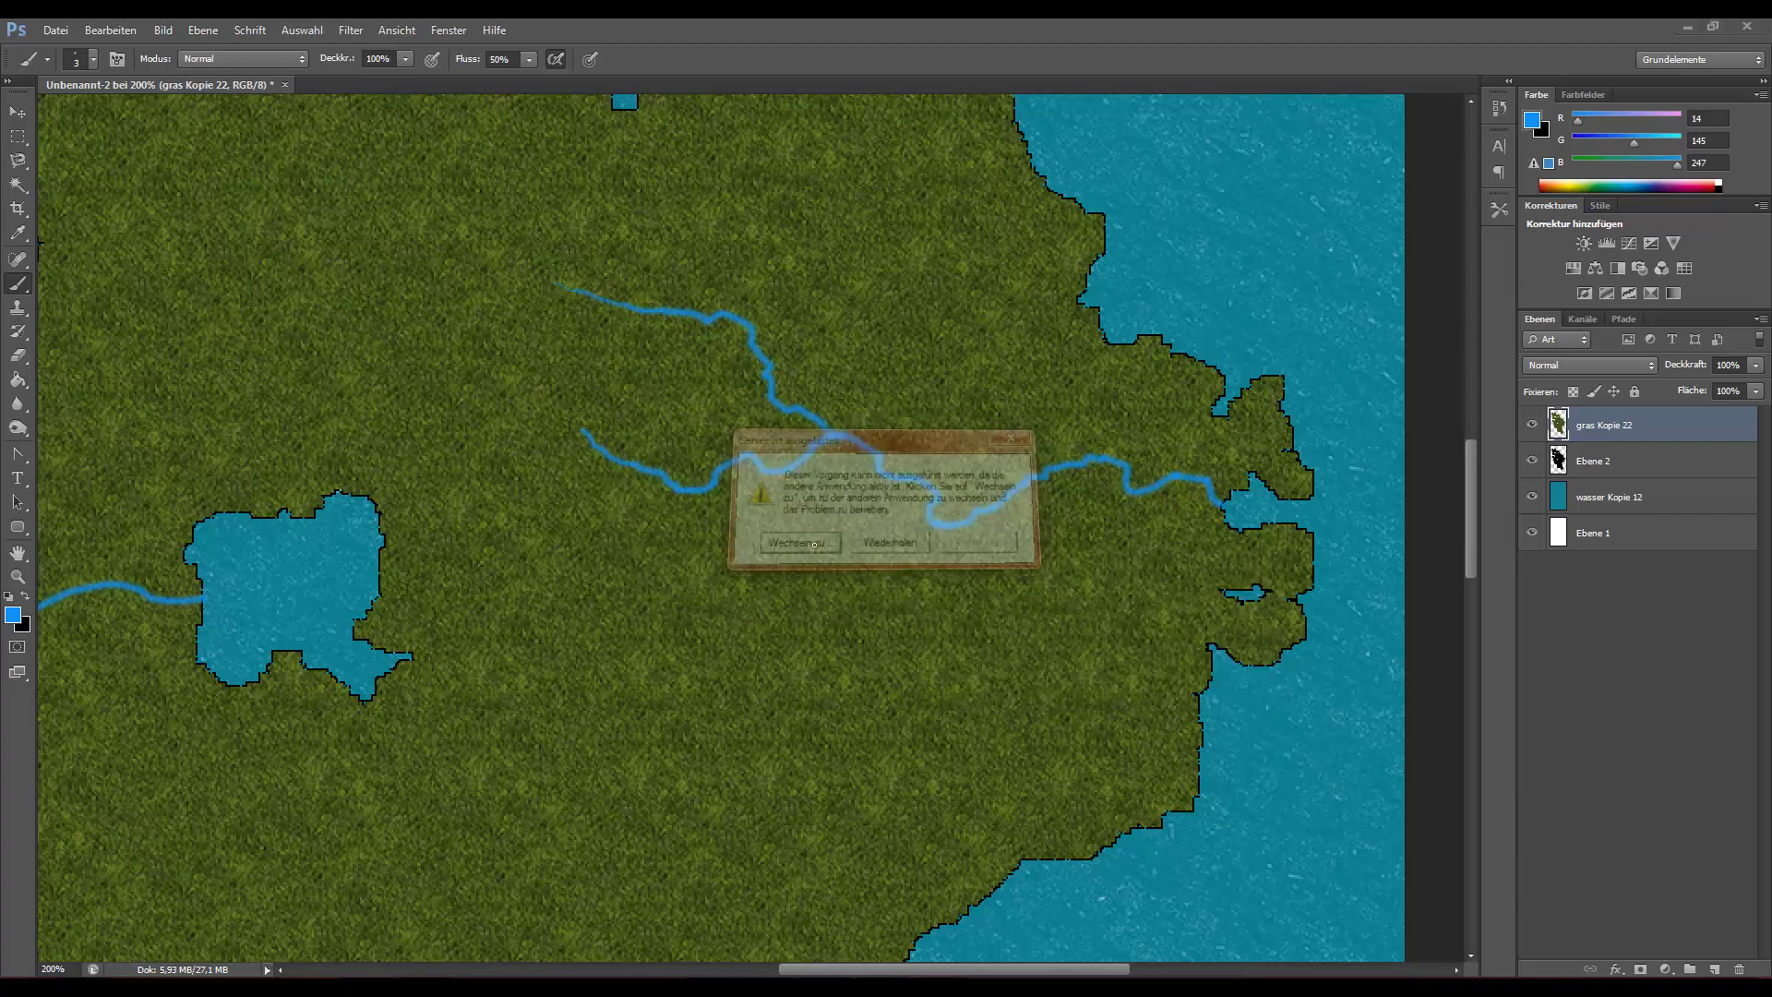
pyautogui.press('super')
pyautogui.press('Escape')
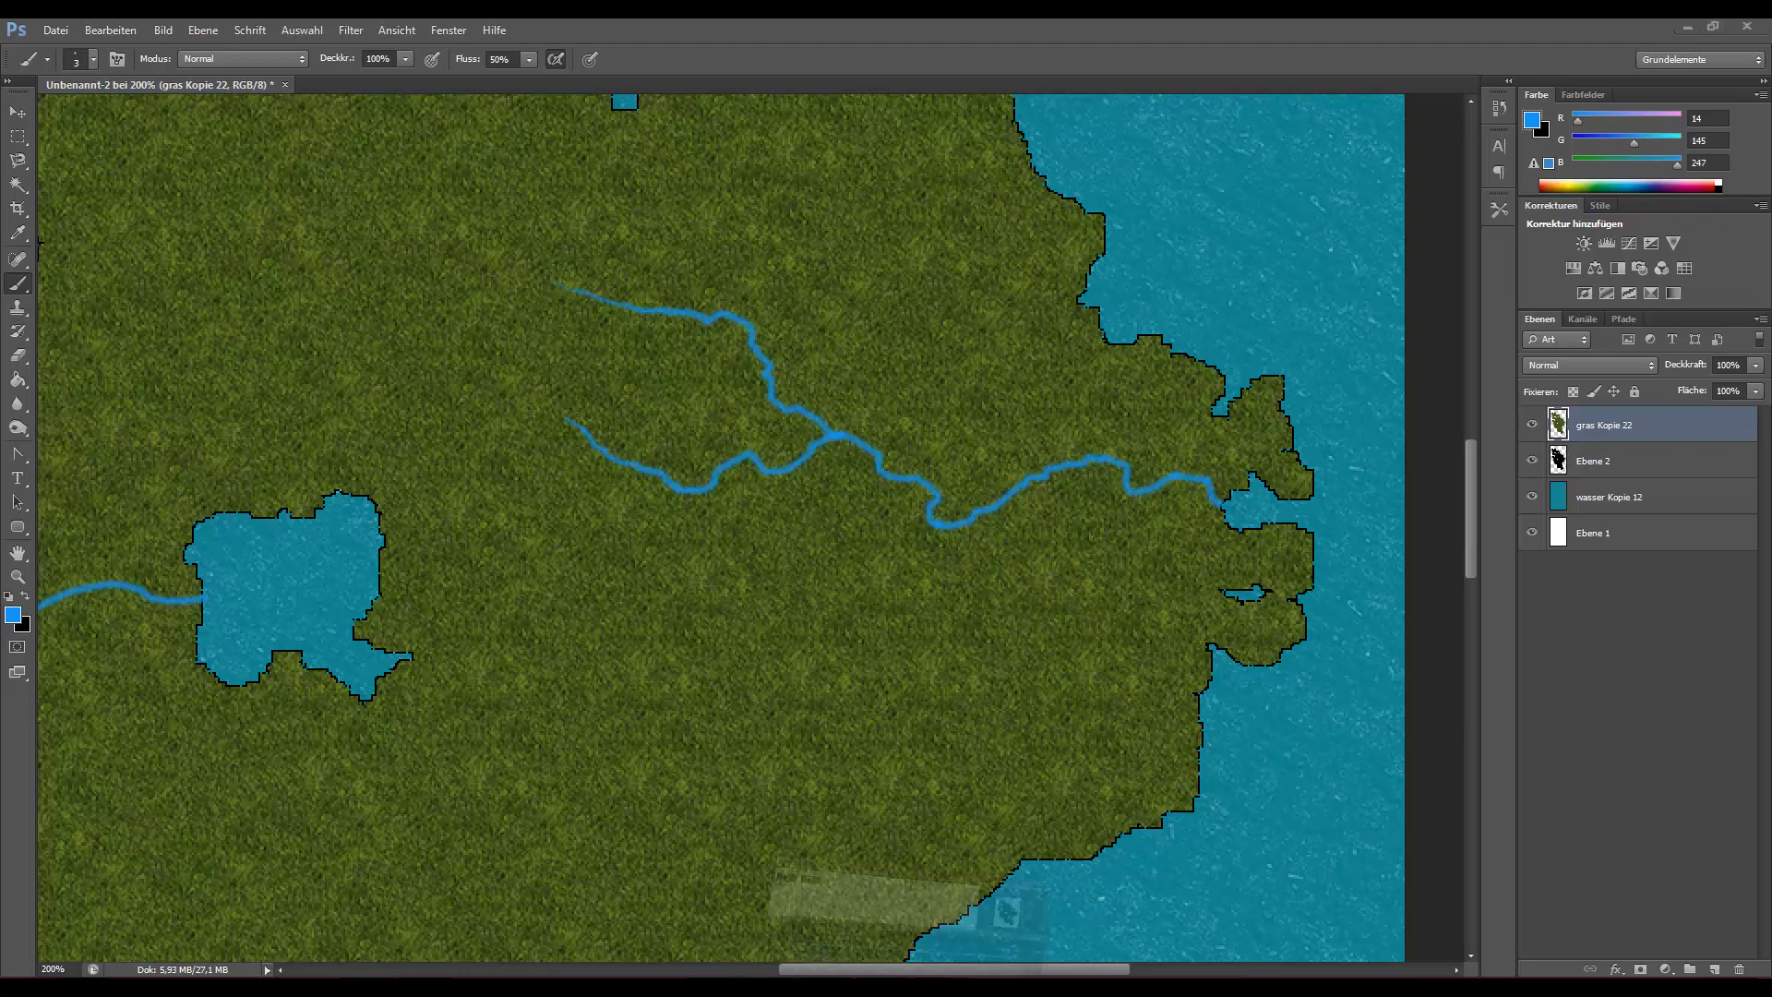
pyautogui.click(877, 900)
pyautogui.click(1403, 210)
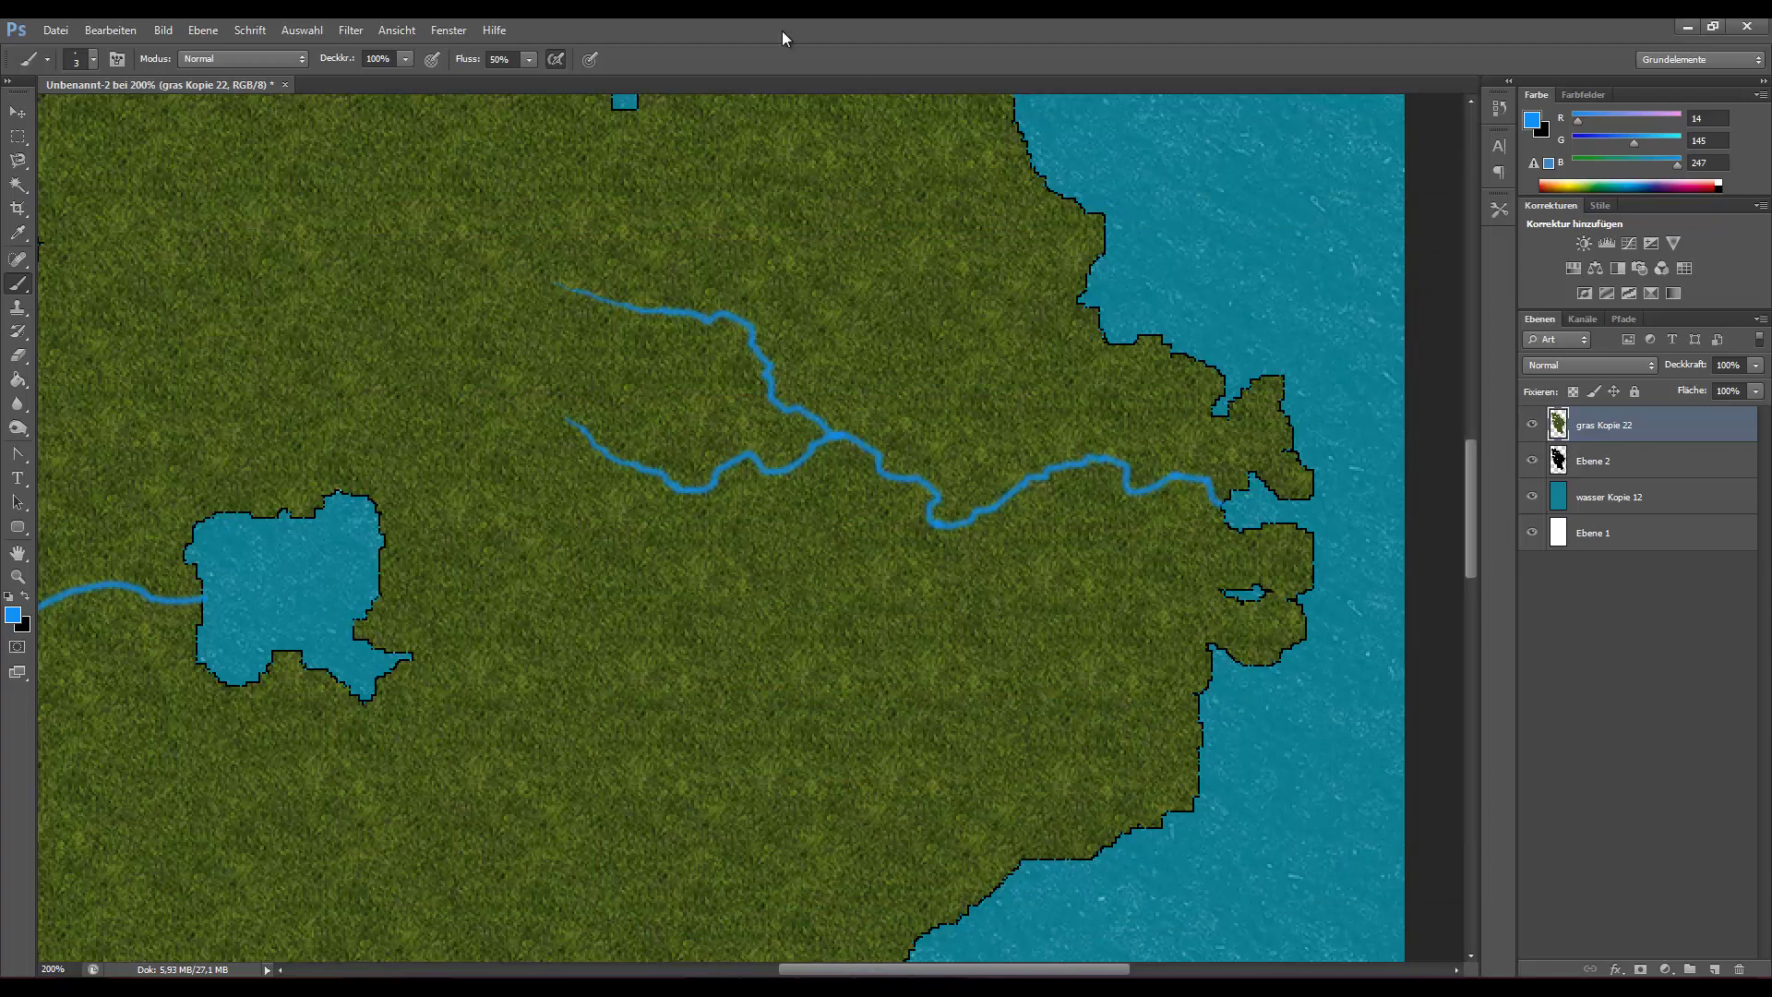
# Zoom out to the whole island and scroll to check both rivers reaching the sea.
pyautogui.hotkey('ctrl', '0')
pyautogui.scroll(1, 824, 391)
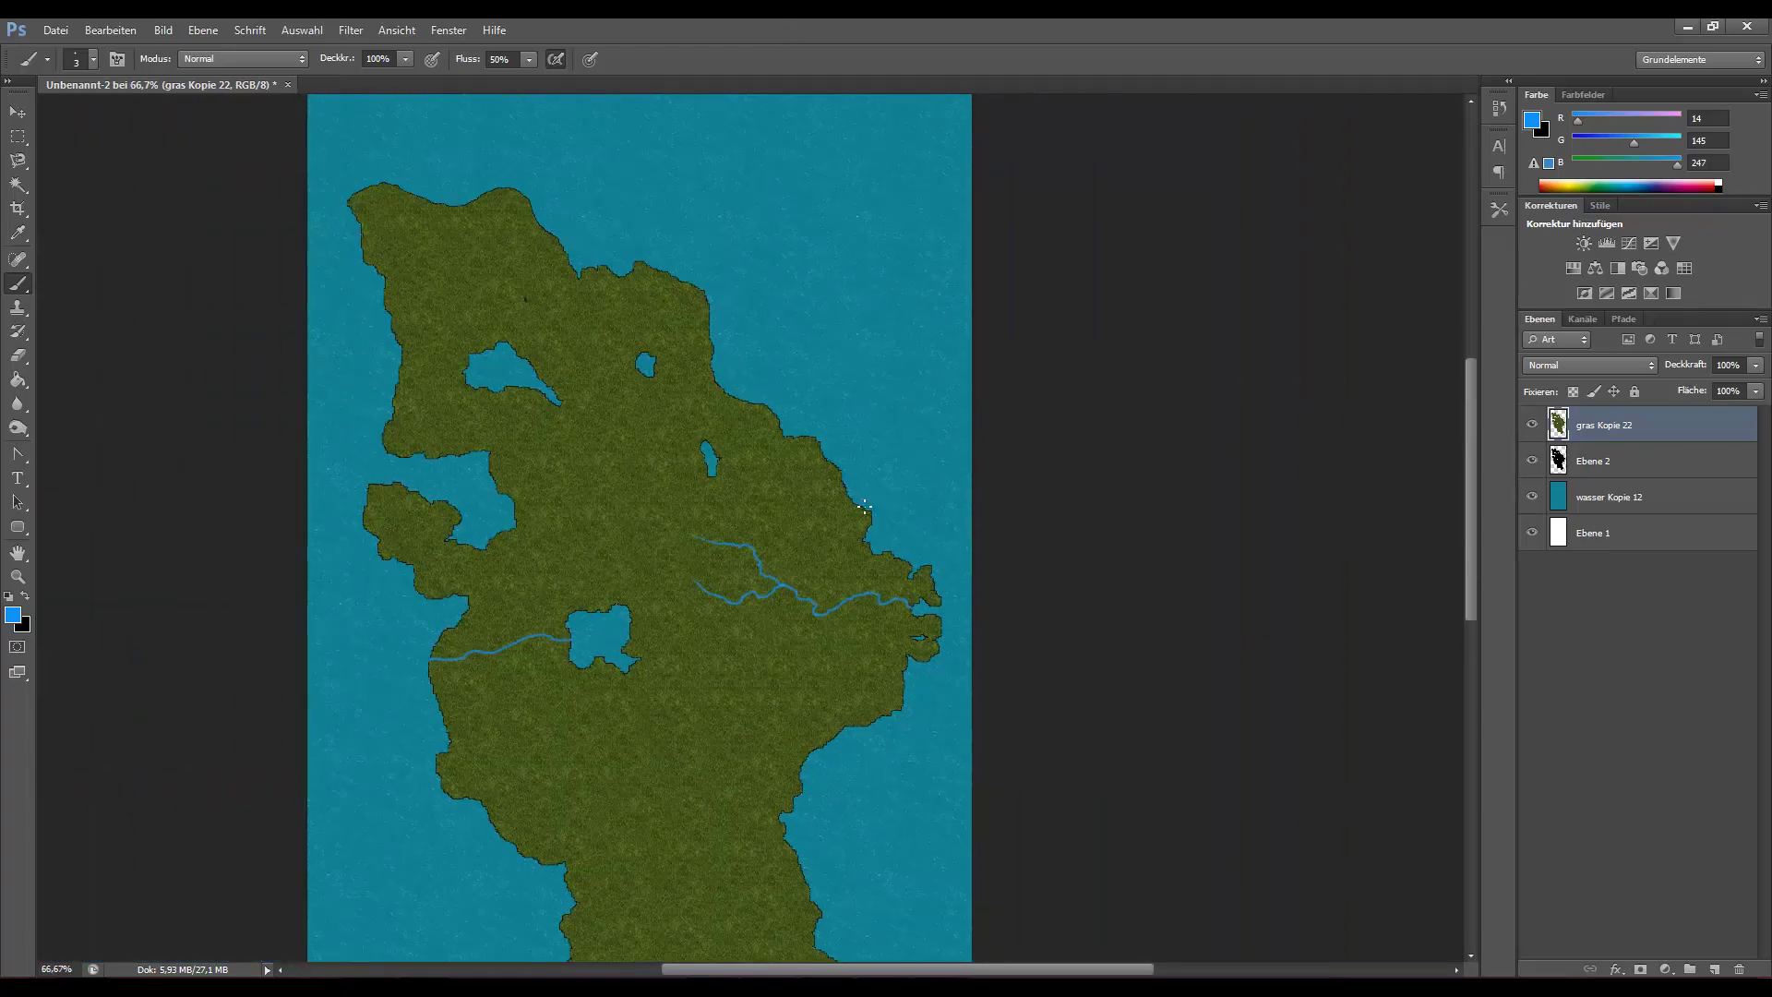
pyautogui.scroll(-1, 840, 443)
pyautogui.scroll(-1, 864, 506)
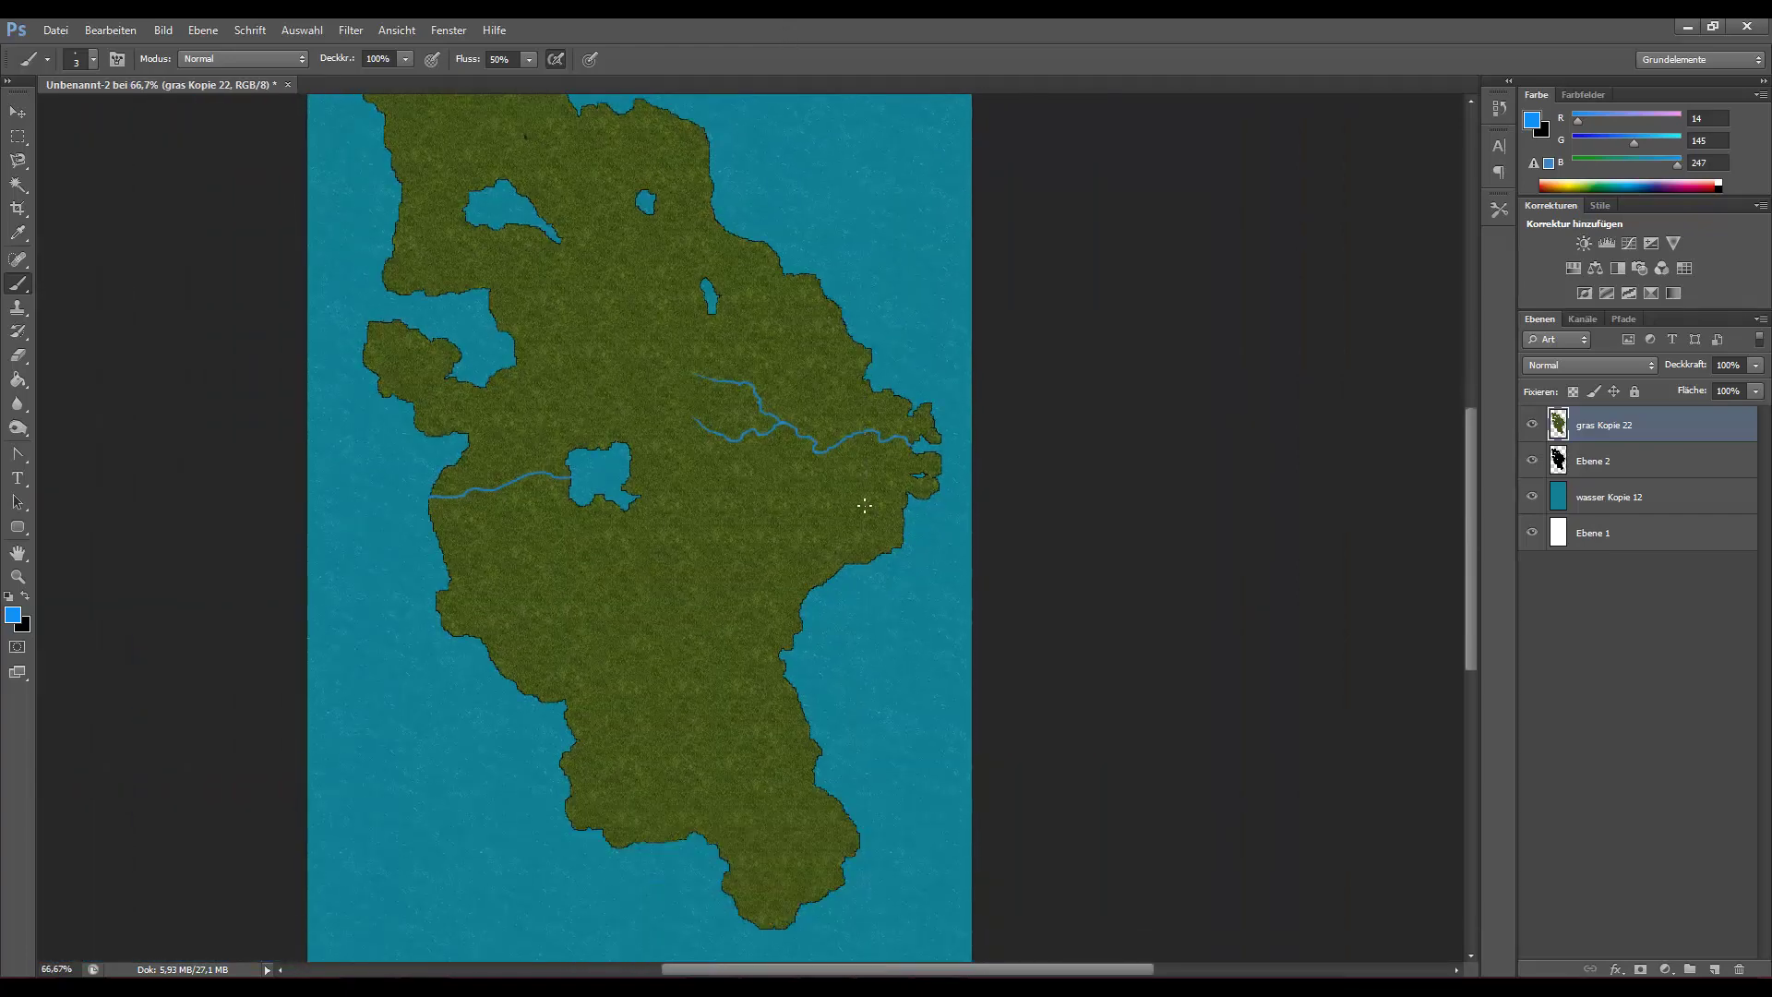
pyautogui.scroll(2, 864, 506)
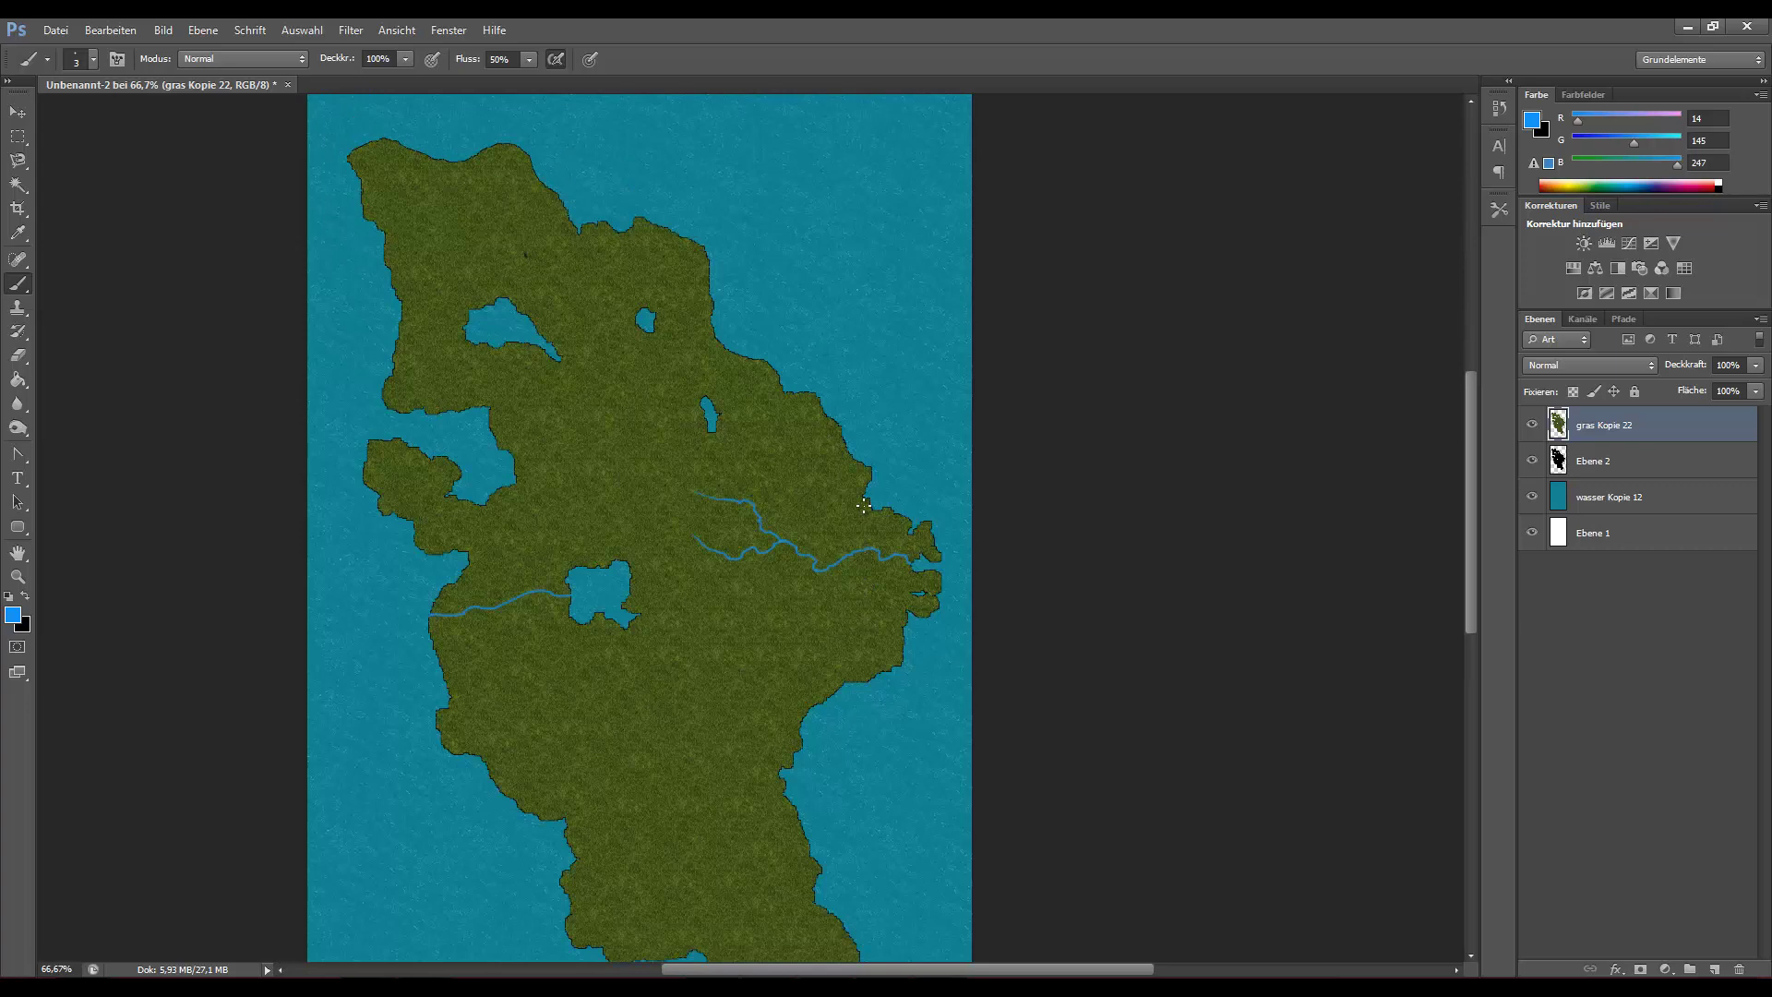